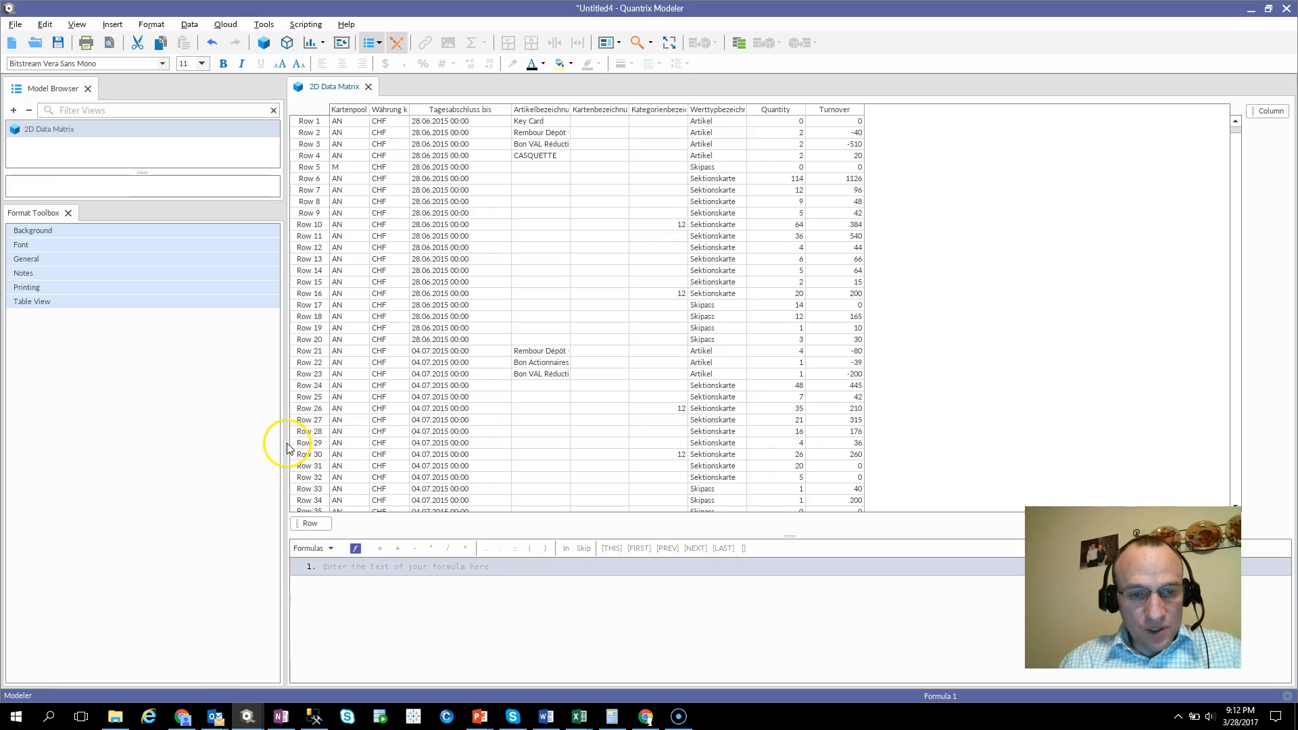
Narrow the side panes to enlarge the matrix and inspect the Quantity, Turnover and Tagesabschluss bis columns.
drag(284, 444, 228, 429)
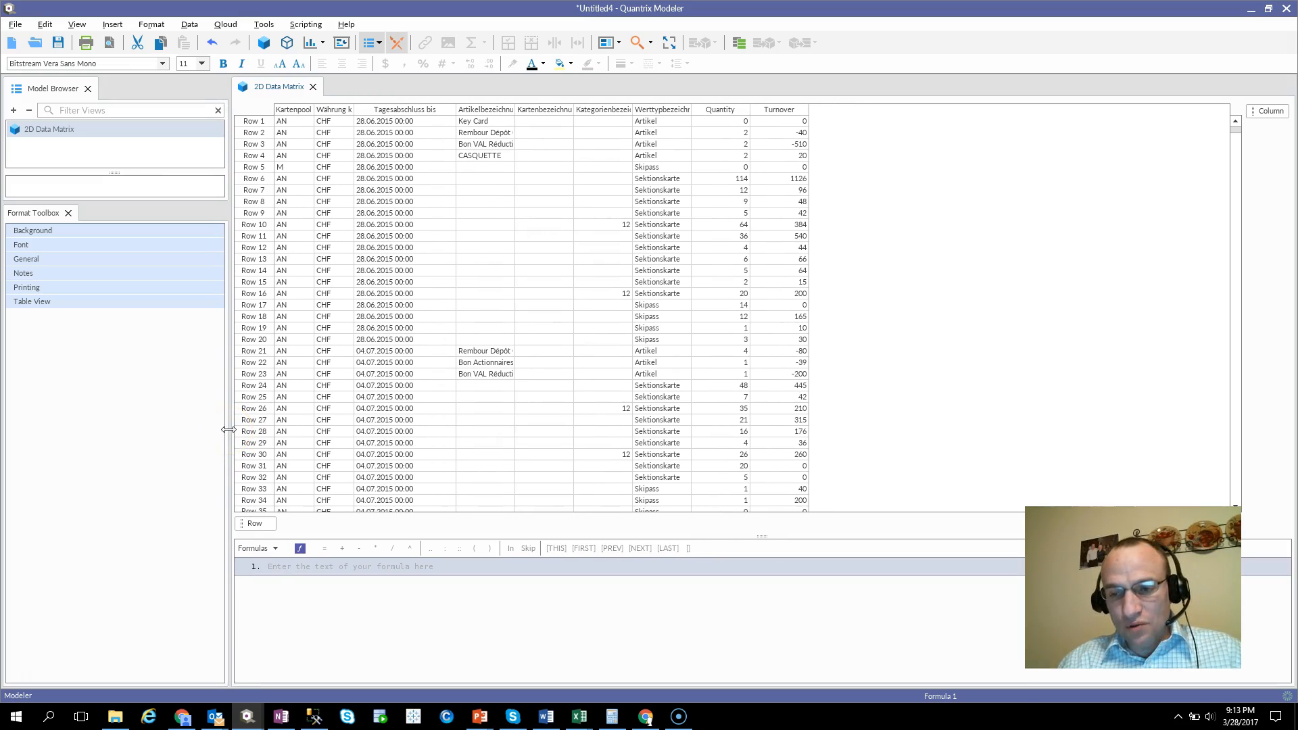
click(740, 110)
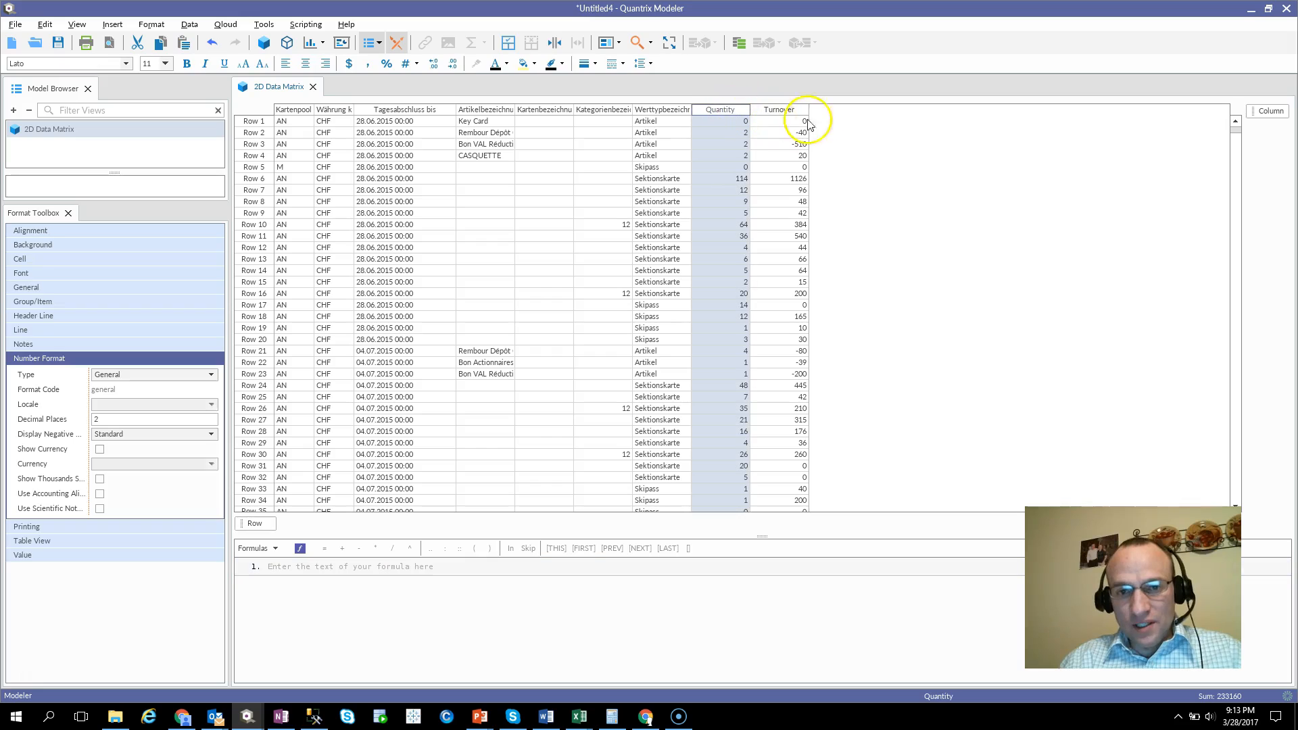
click(773, 112)
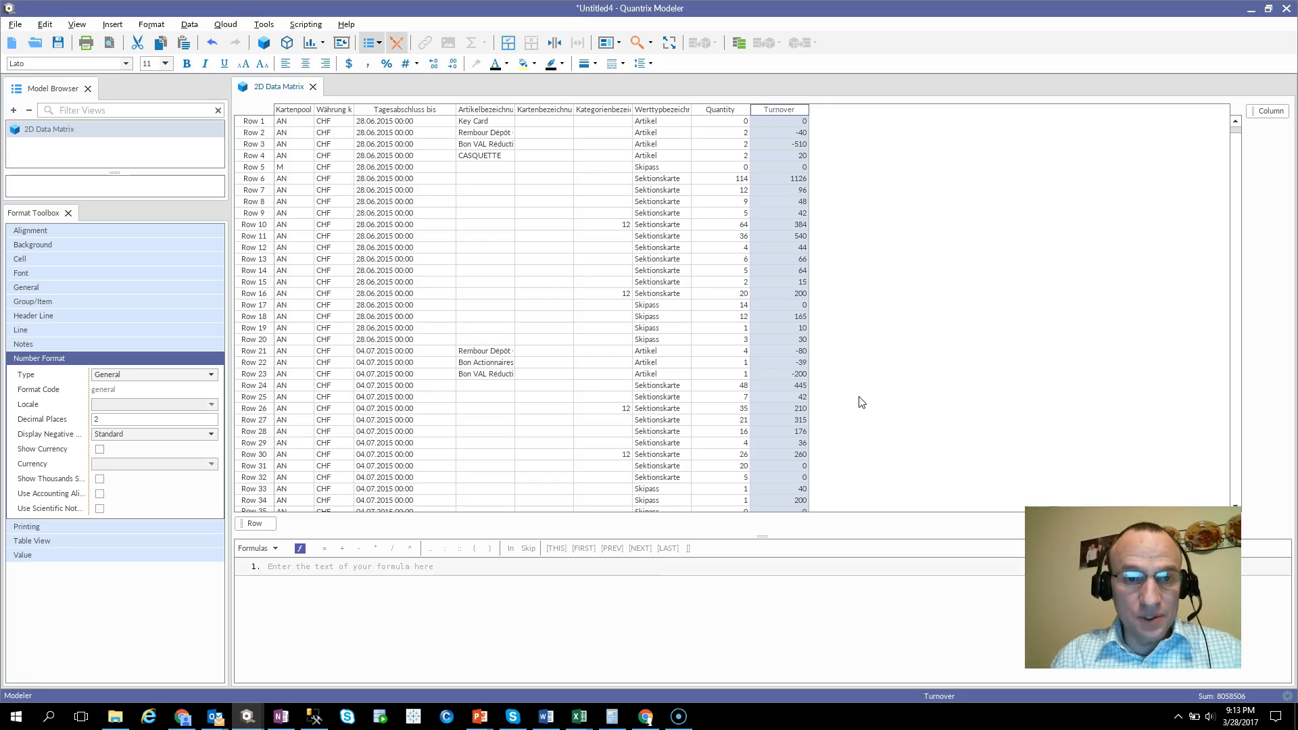
click(405, 111)
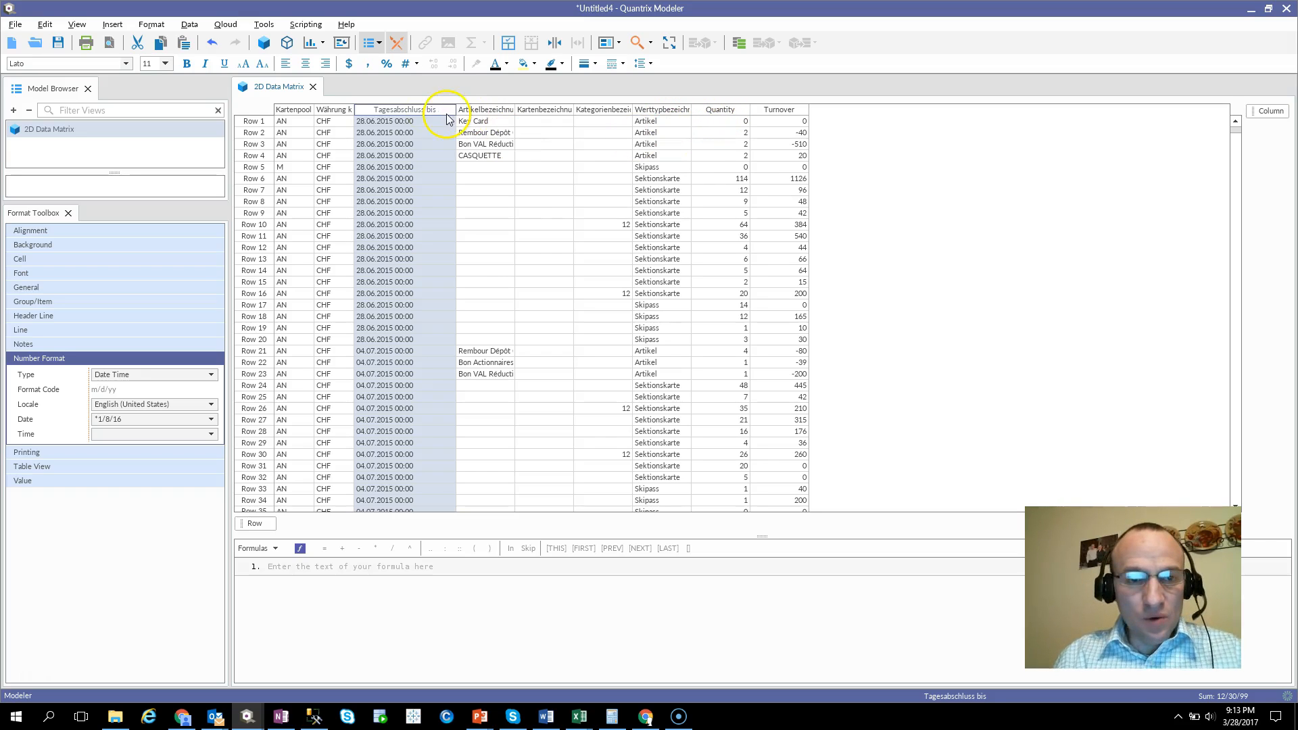
click(411, 132)
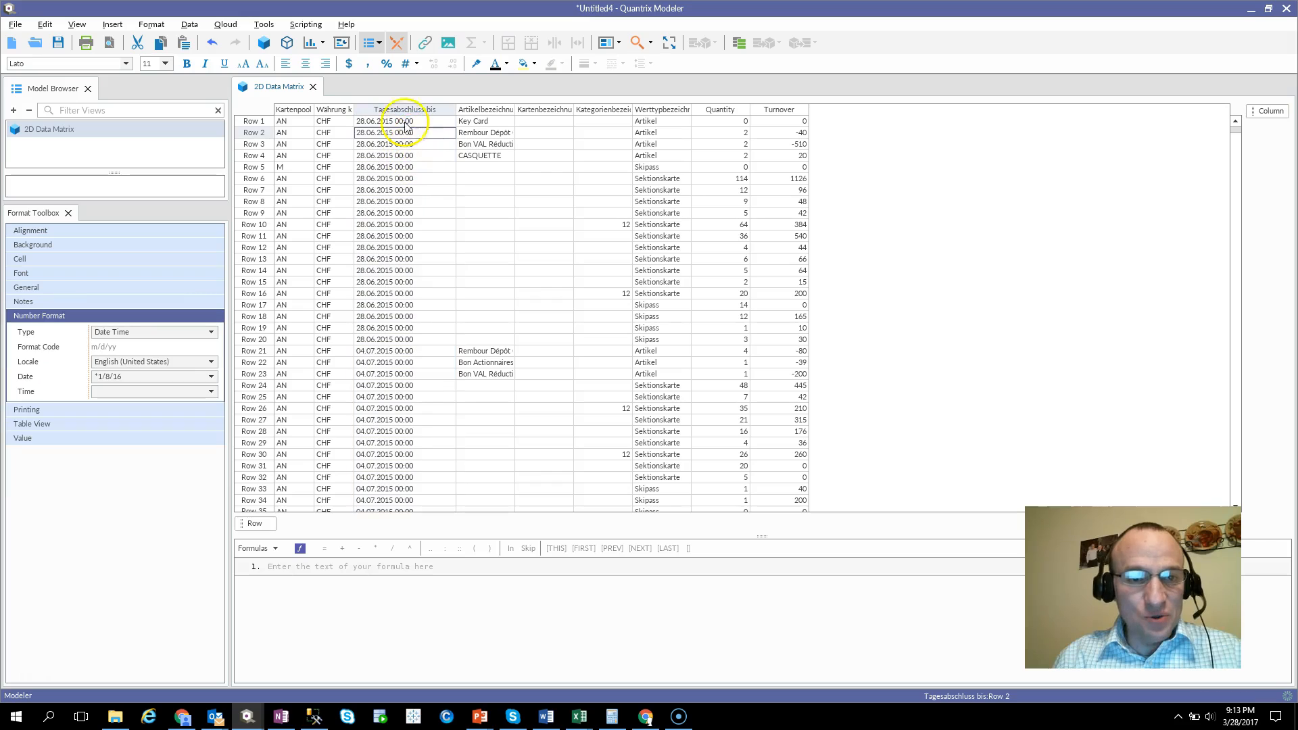
click(404, 111)
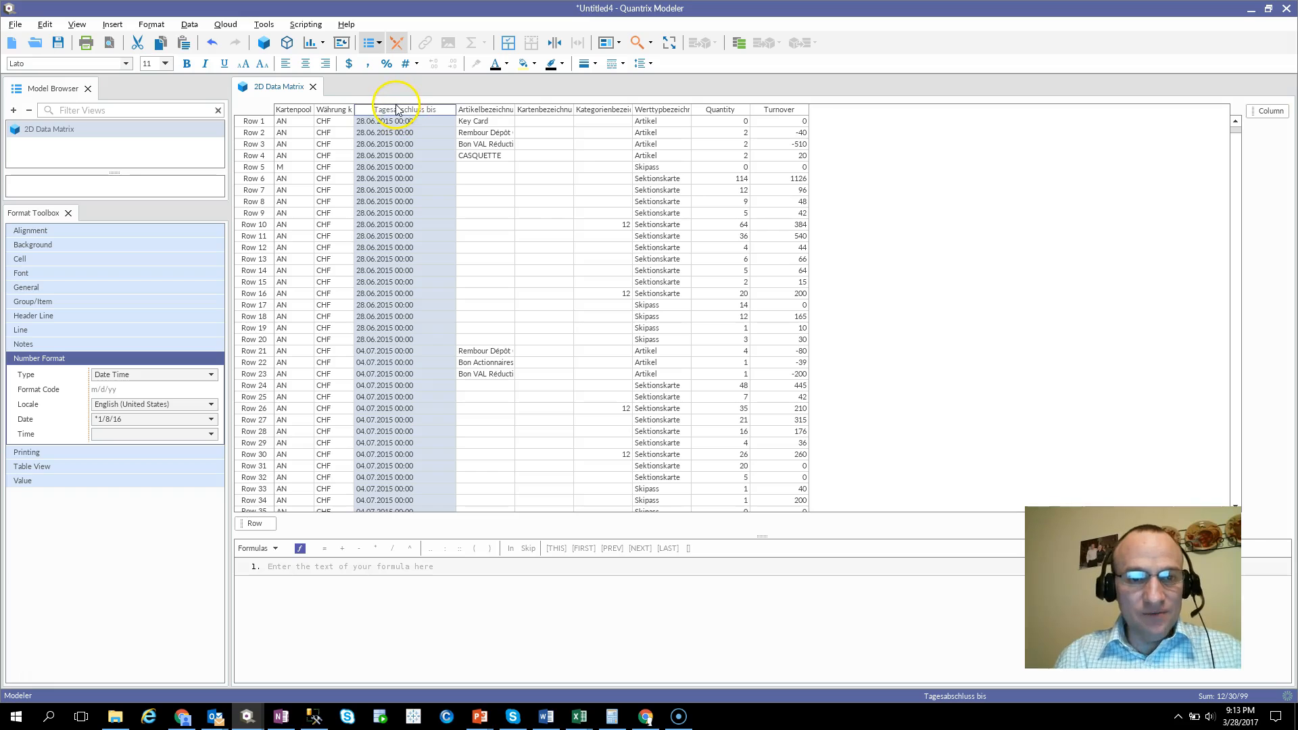
Add a column named ValueDate after the Turnover column.
click(778, 110)
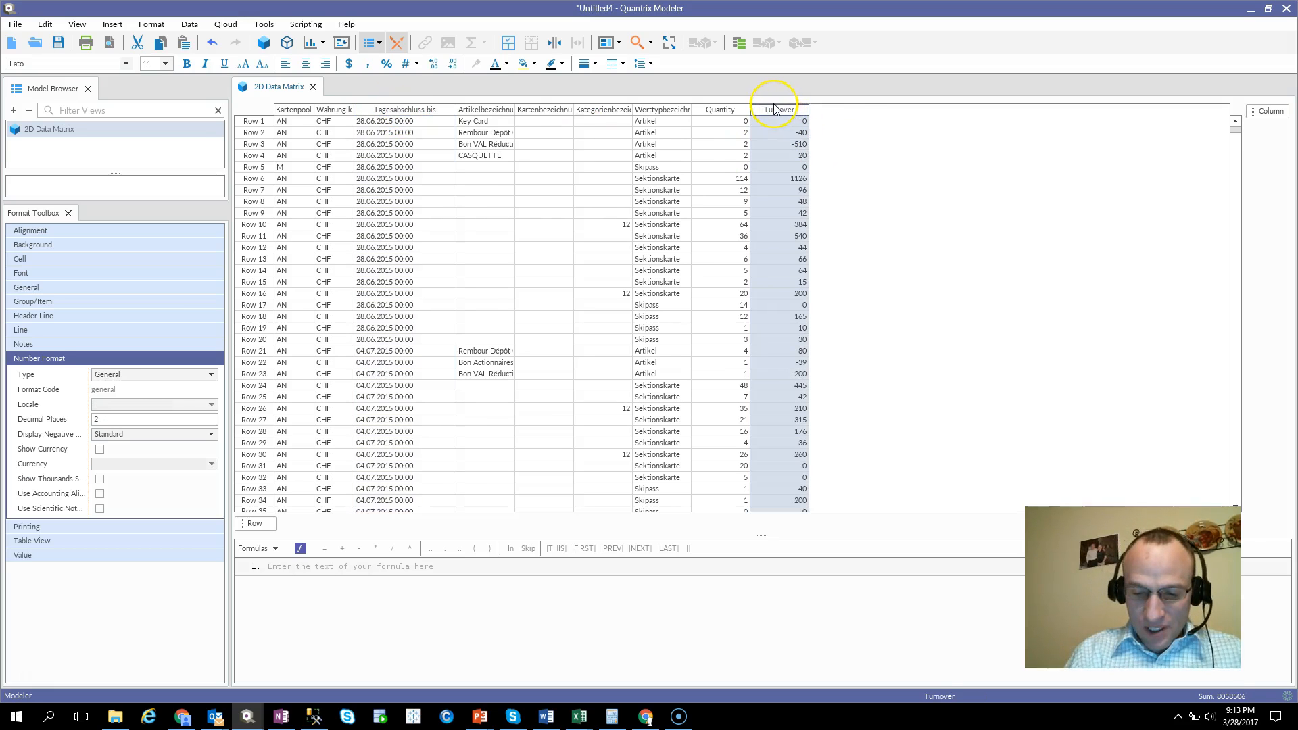
key(Return)
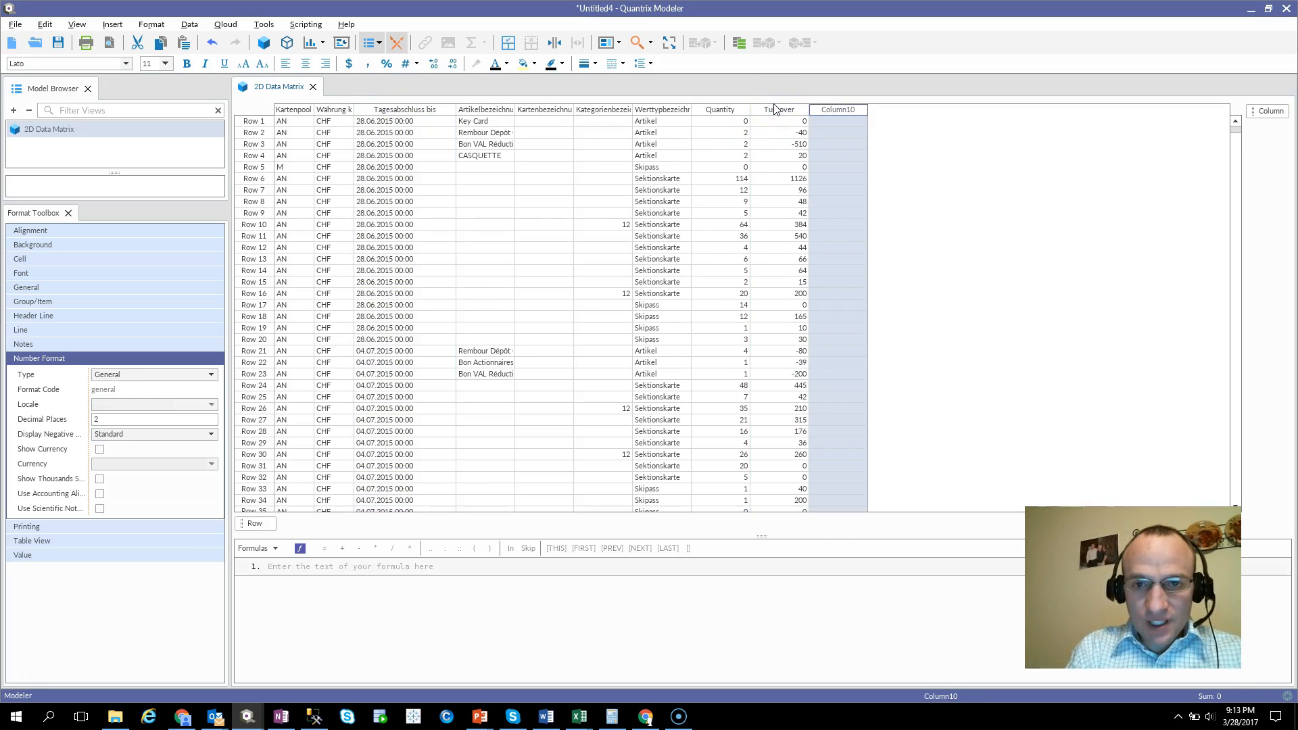
text(ValueDate)
key(Return)
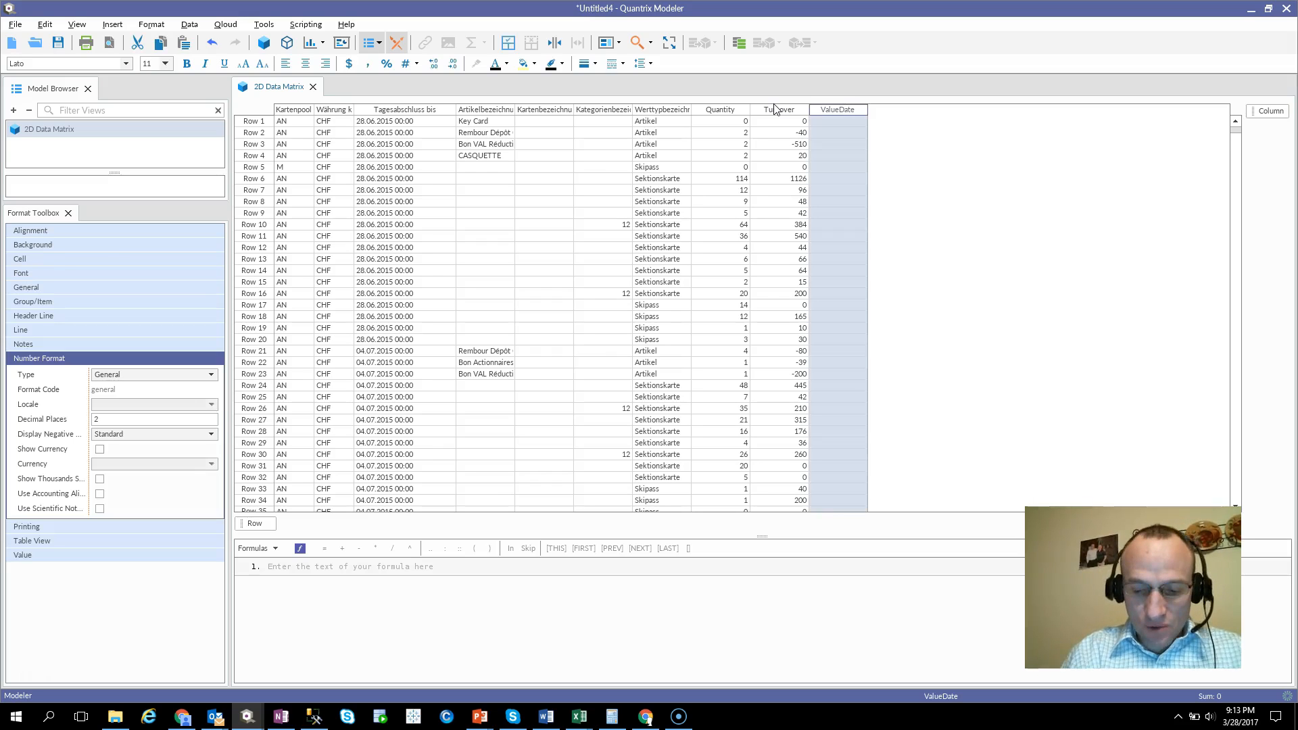
Enter the formula ValueDate = value(Tagesabschluss bis) to convert the text dates to numeric values.
text(= value)
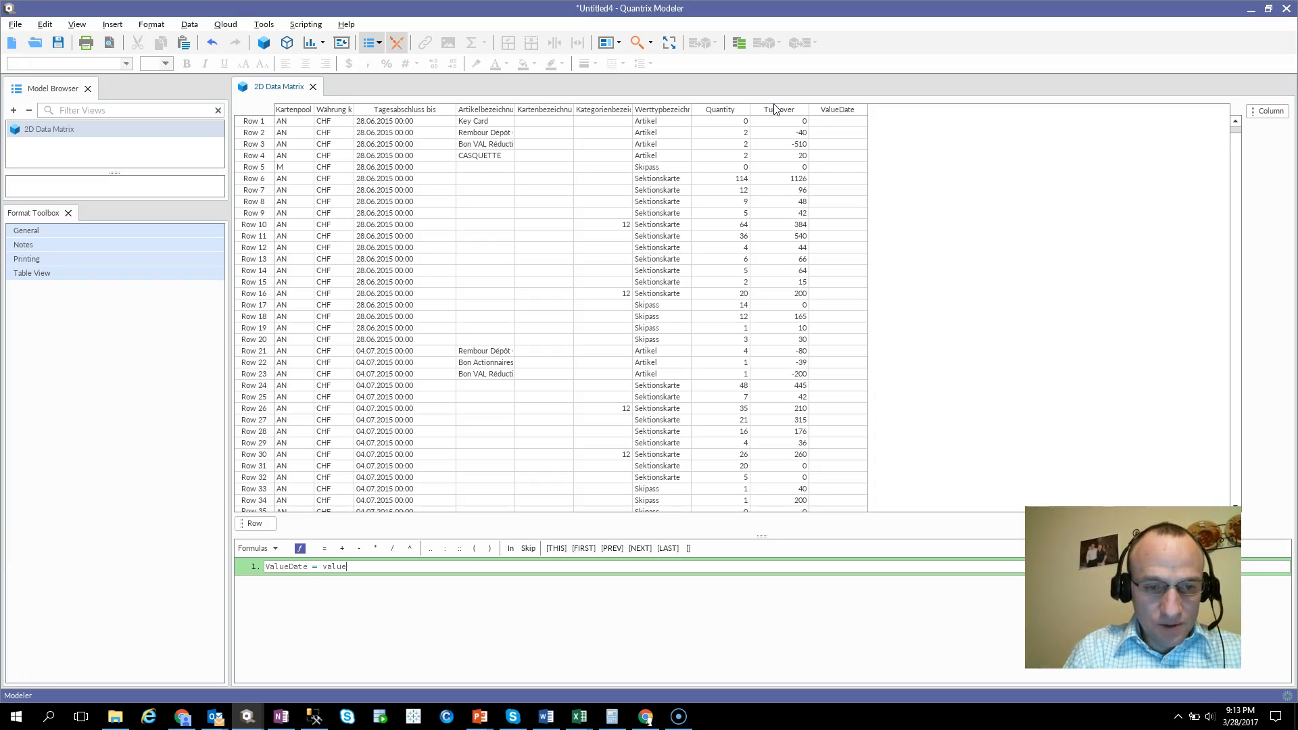
text(()
click(420, 110)
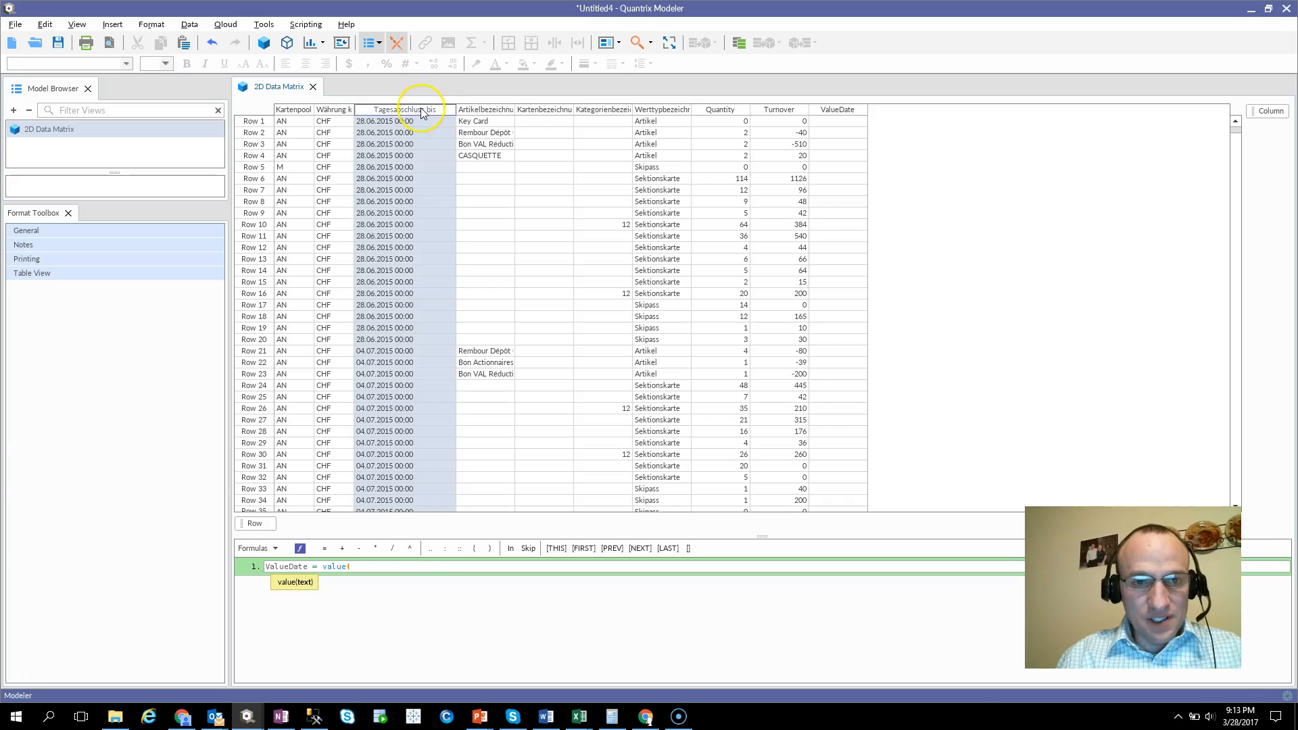
text())
key(Return)
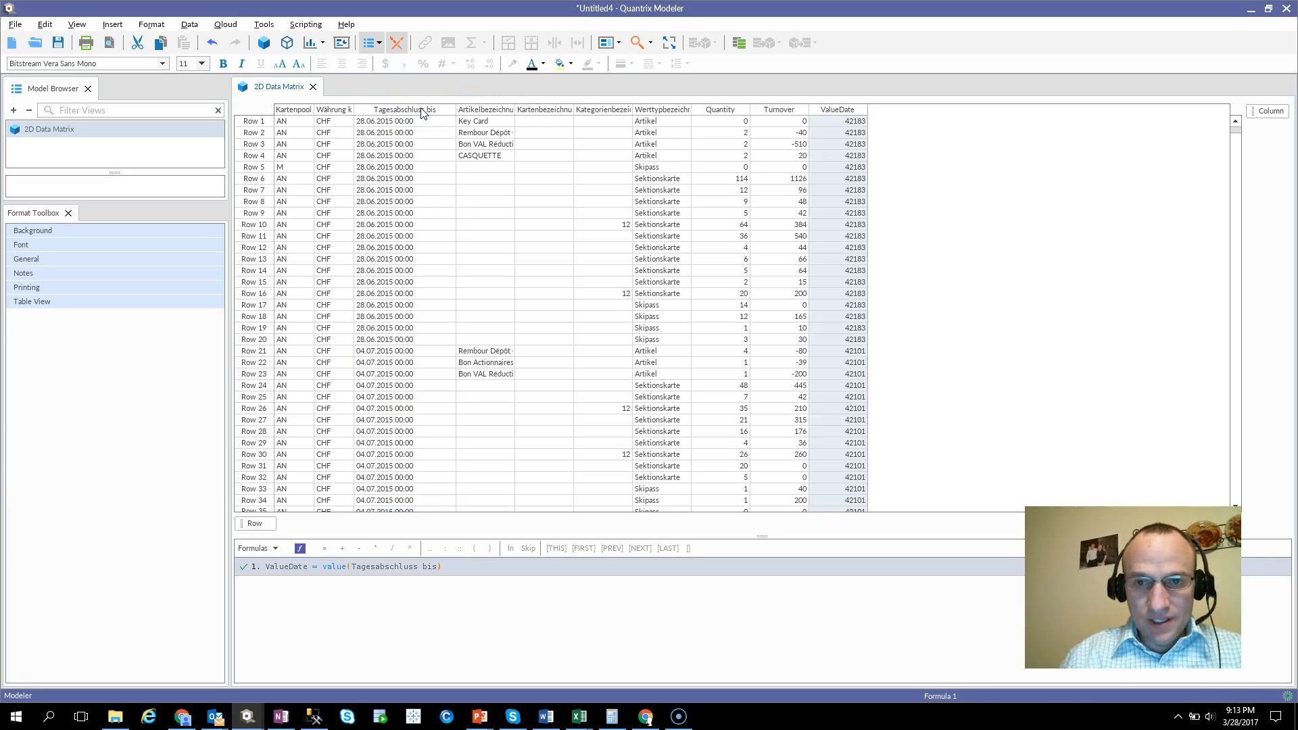
Format the ValueDate column as a short date with the German (Switzerland) locale.
click(844, 115)
click(845, 111)
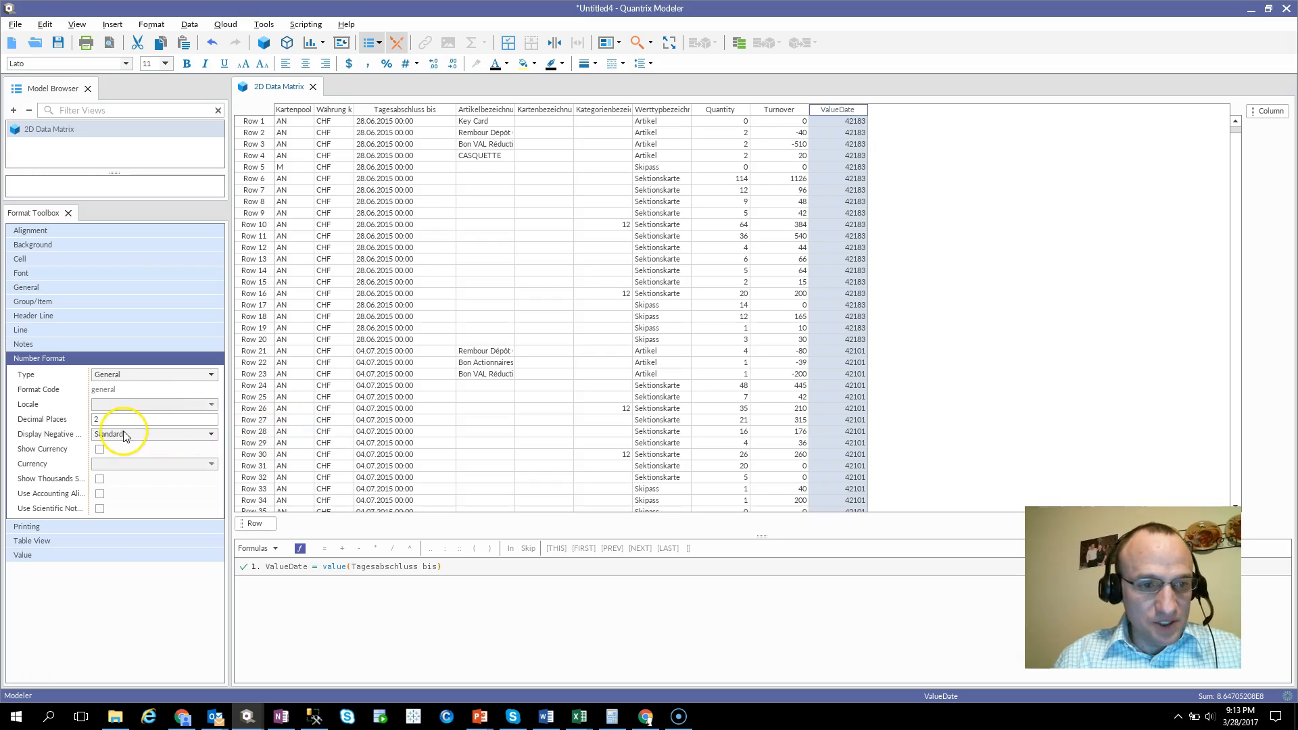
click(416, 64)
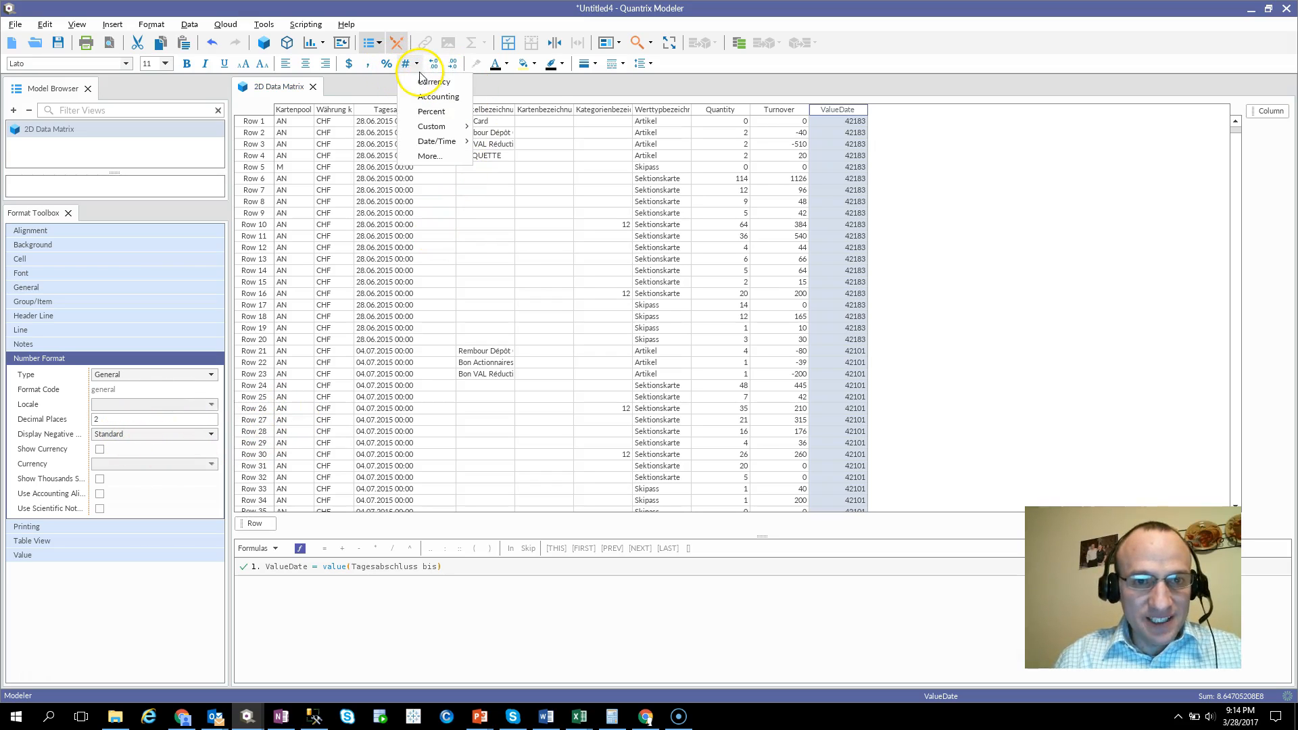
mouse_move(446, 141)
click(518, 145)
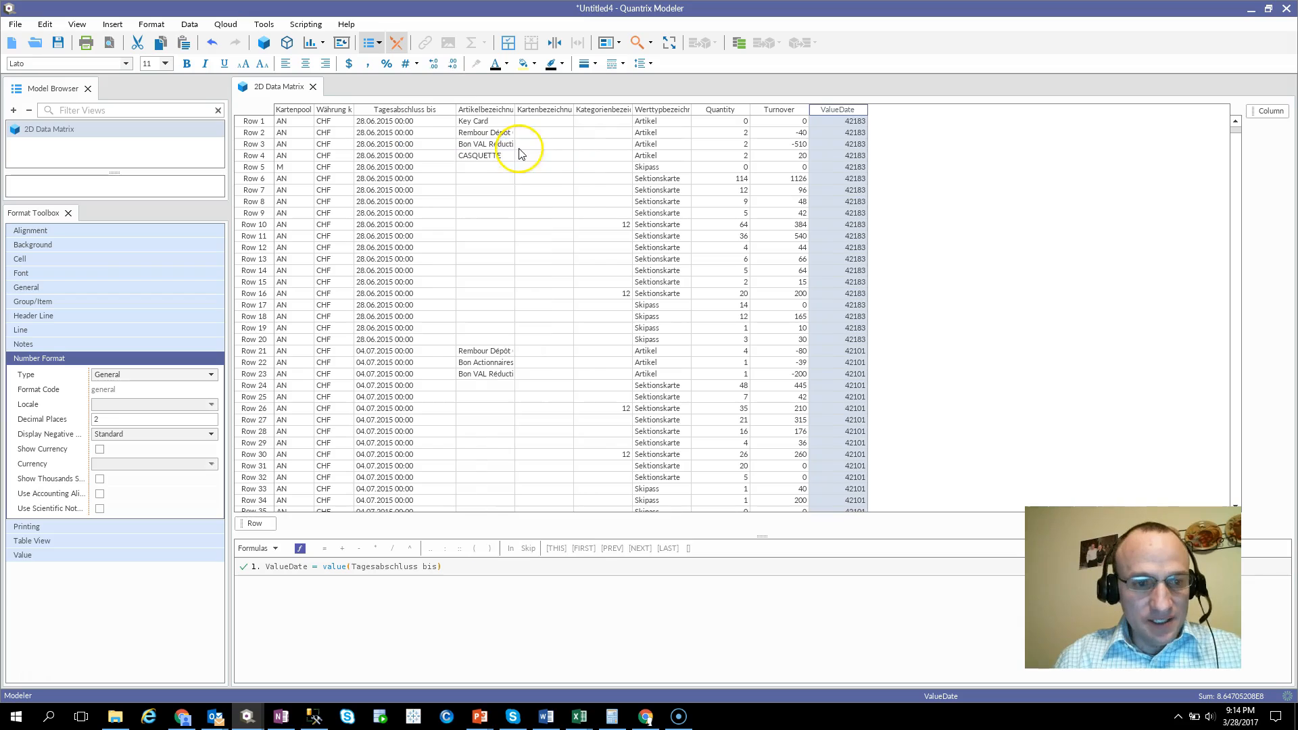
click(142, 405)
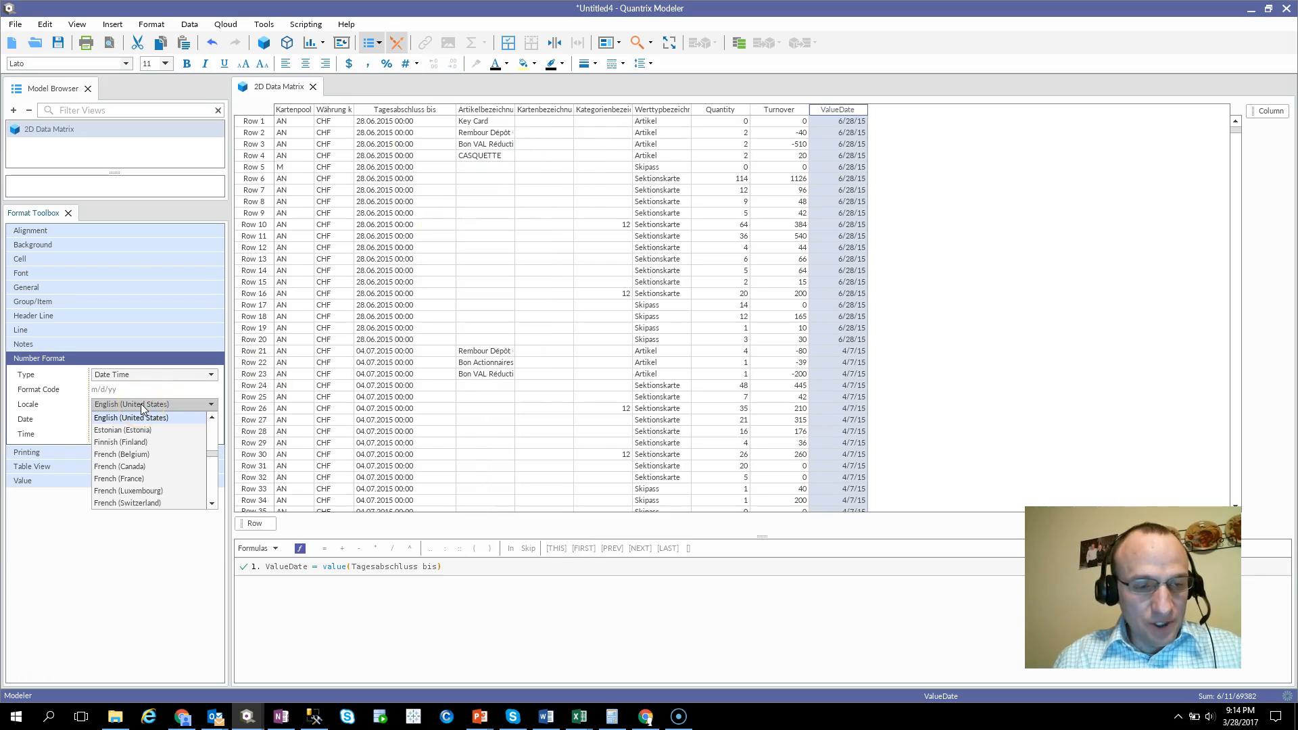
mouse_move(211, 454)
mouse_down()
mouse_move(217, 473)
mouse_move(210, 461)
mouse_up()
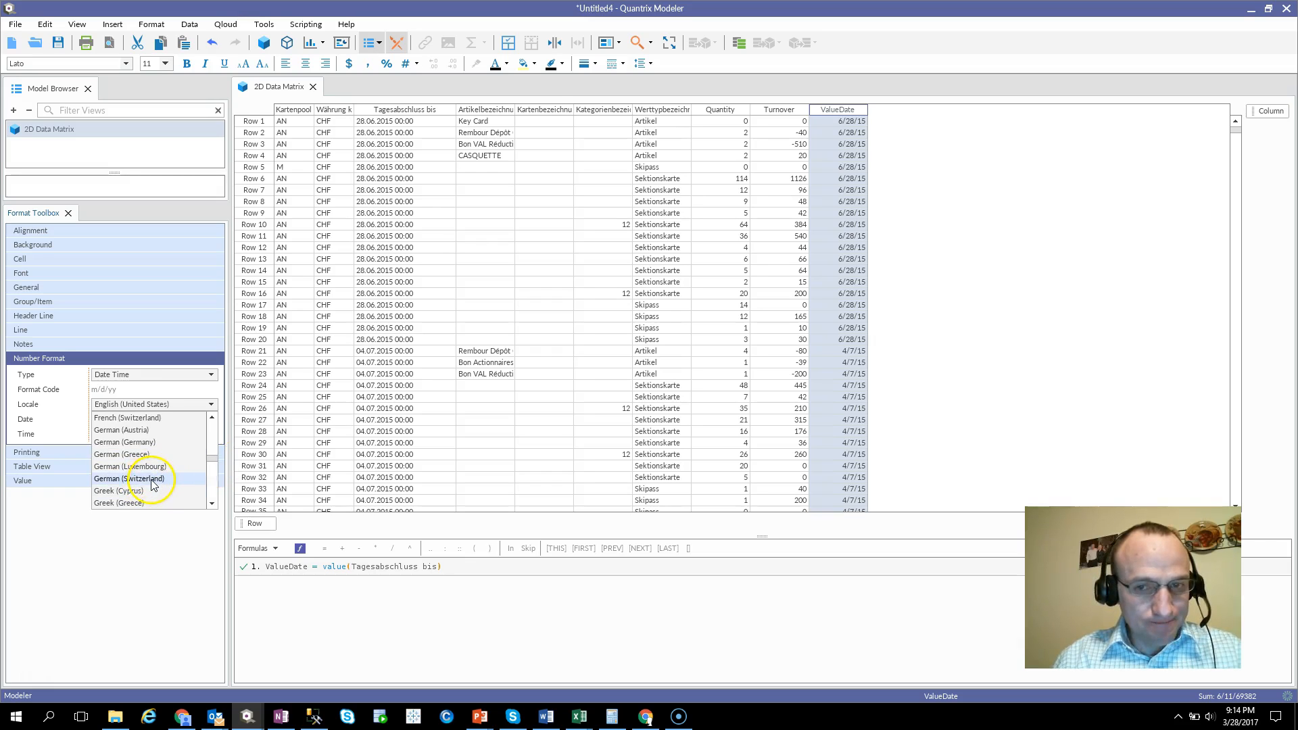
click(145, 479)
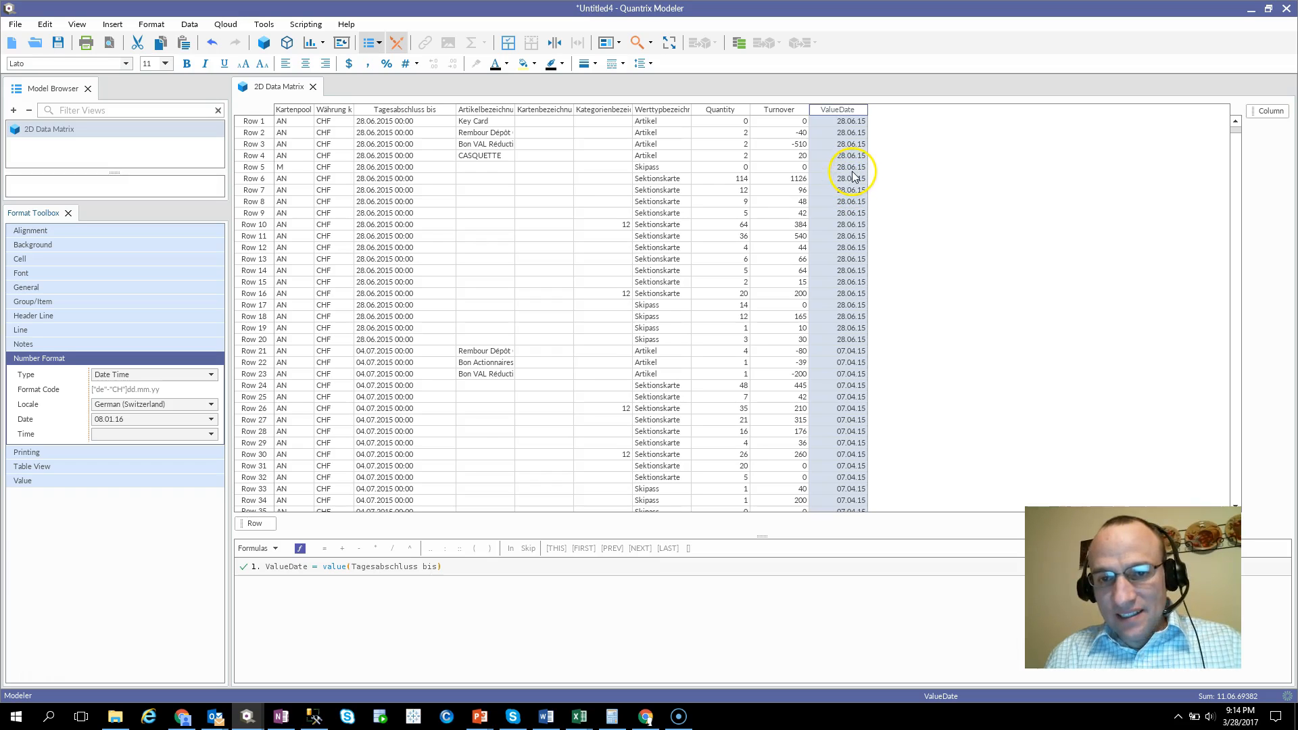
Compare the dates in Tagesabschluss bis and ValueDate, and give the ValueDate column a yellow background.
scroll(856, 297, down, 17)
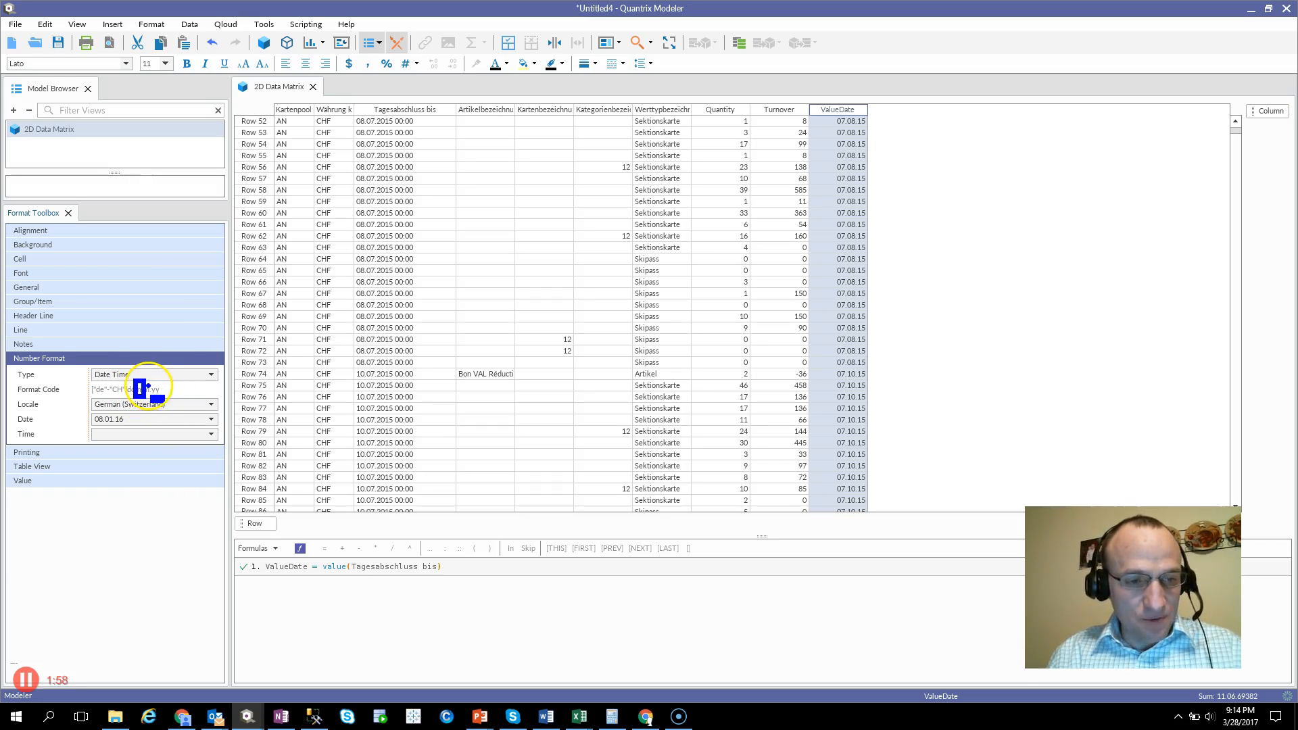
click(397, 110)
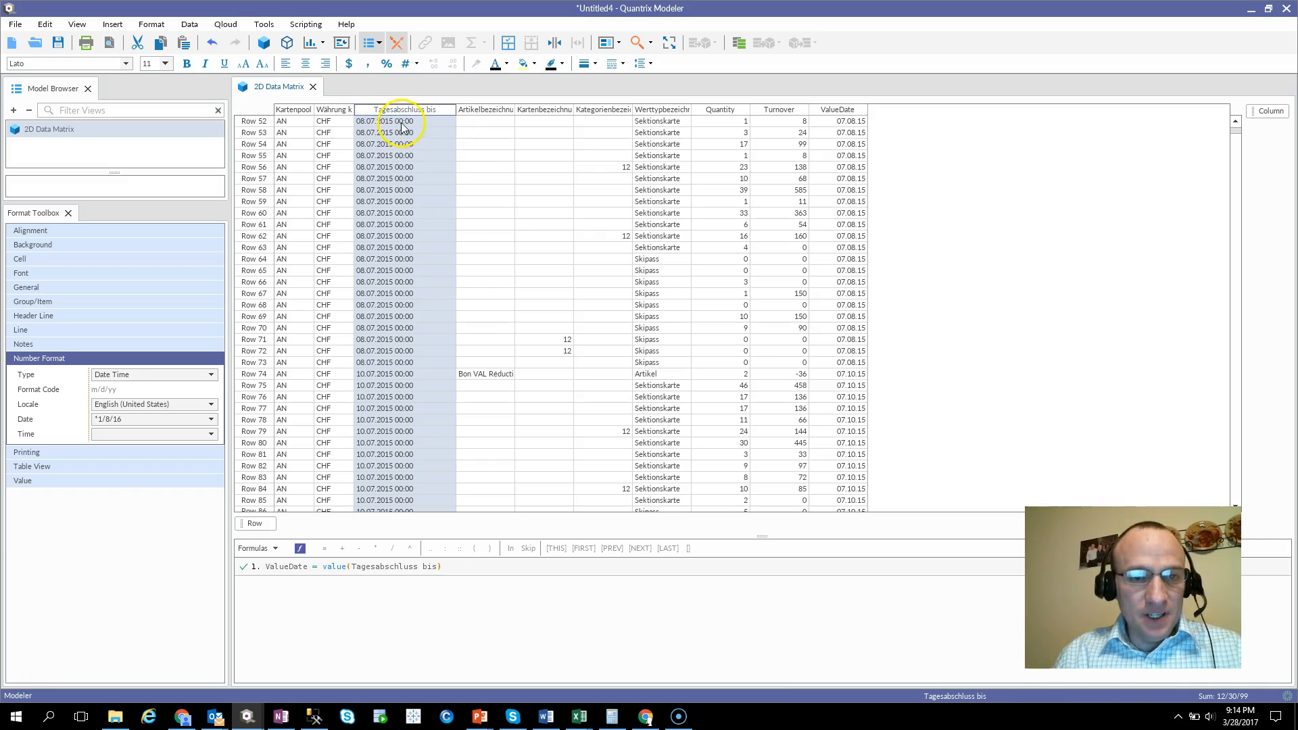
click(839, 109)
click(521, 64)
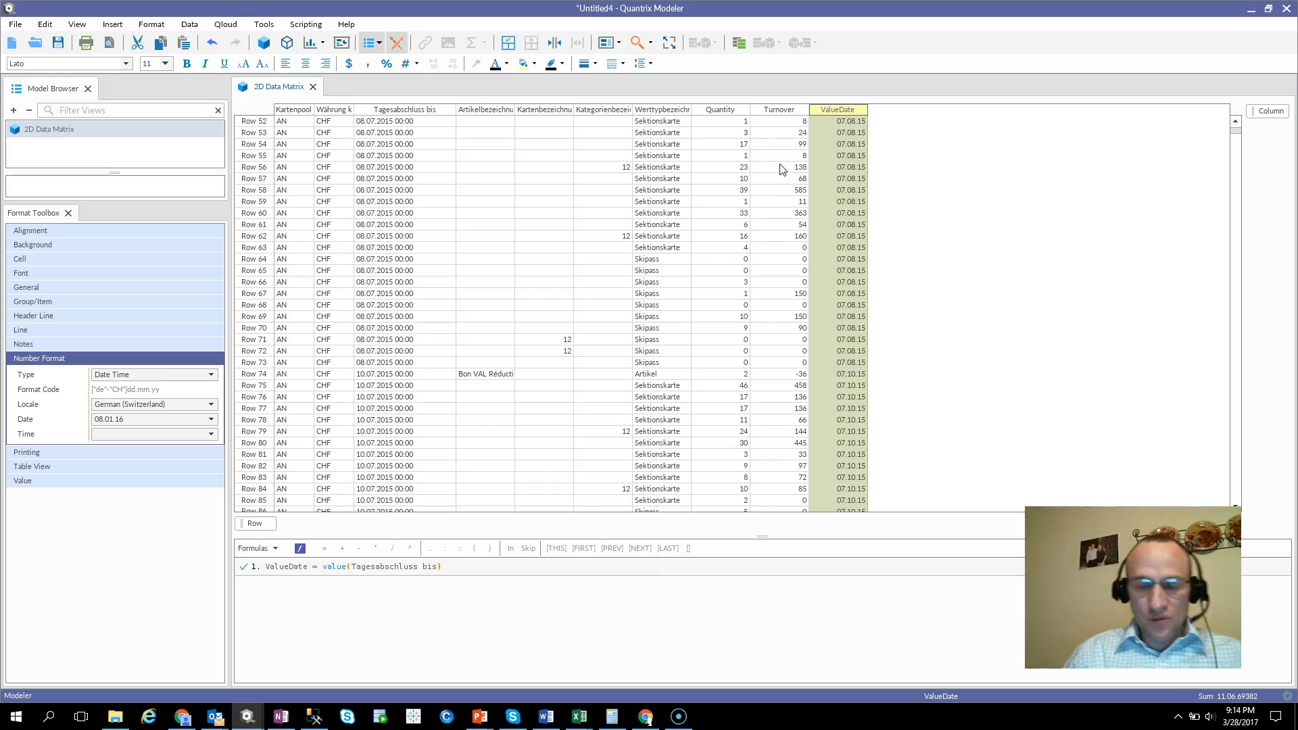
Add a column named Month after the ValueDate column.
key(Return)
text(Mo)
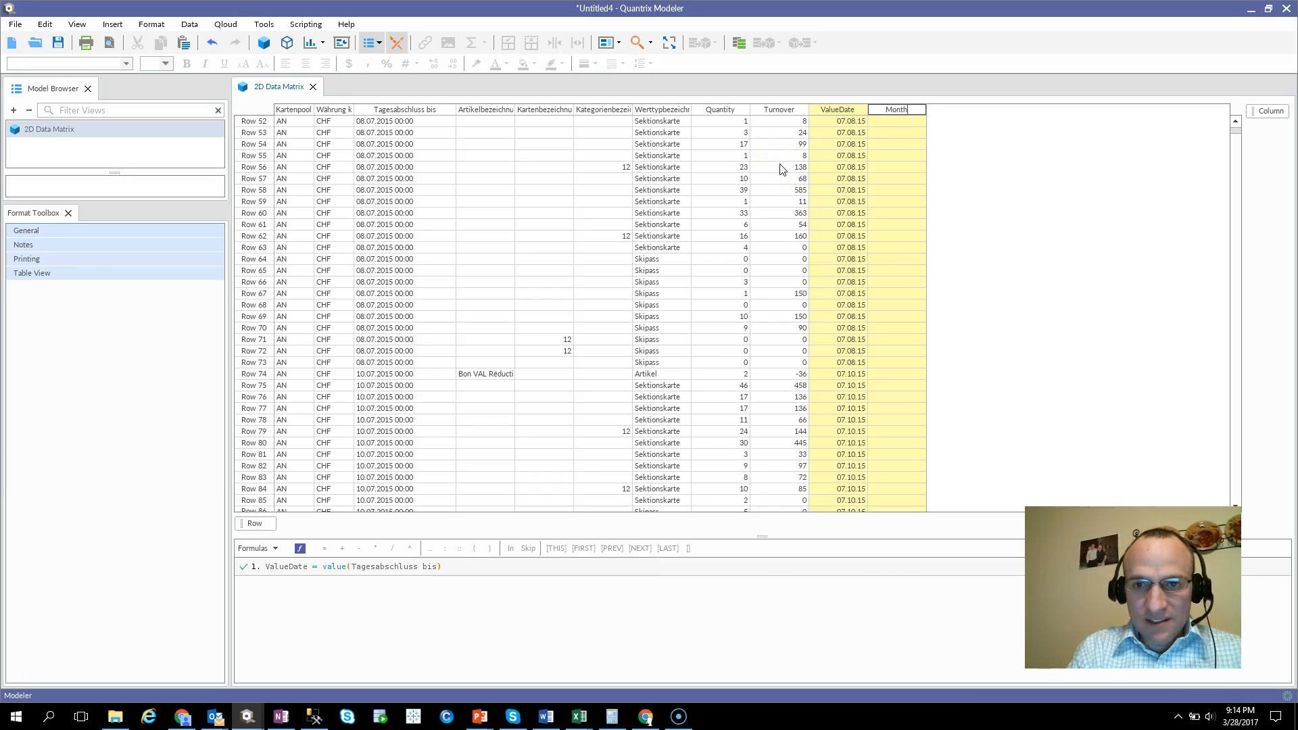
text(nth)
key(Return)
Enter the formula Month = month(ValueDate) to extract the month from each date.
key(equal)
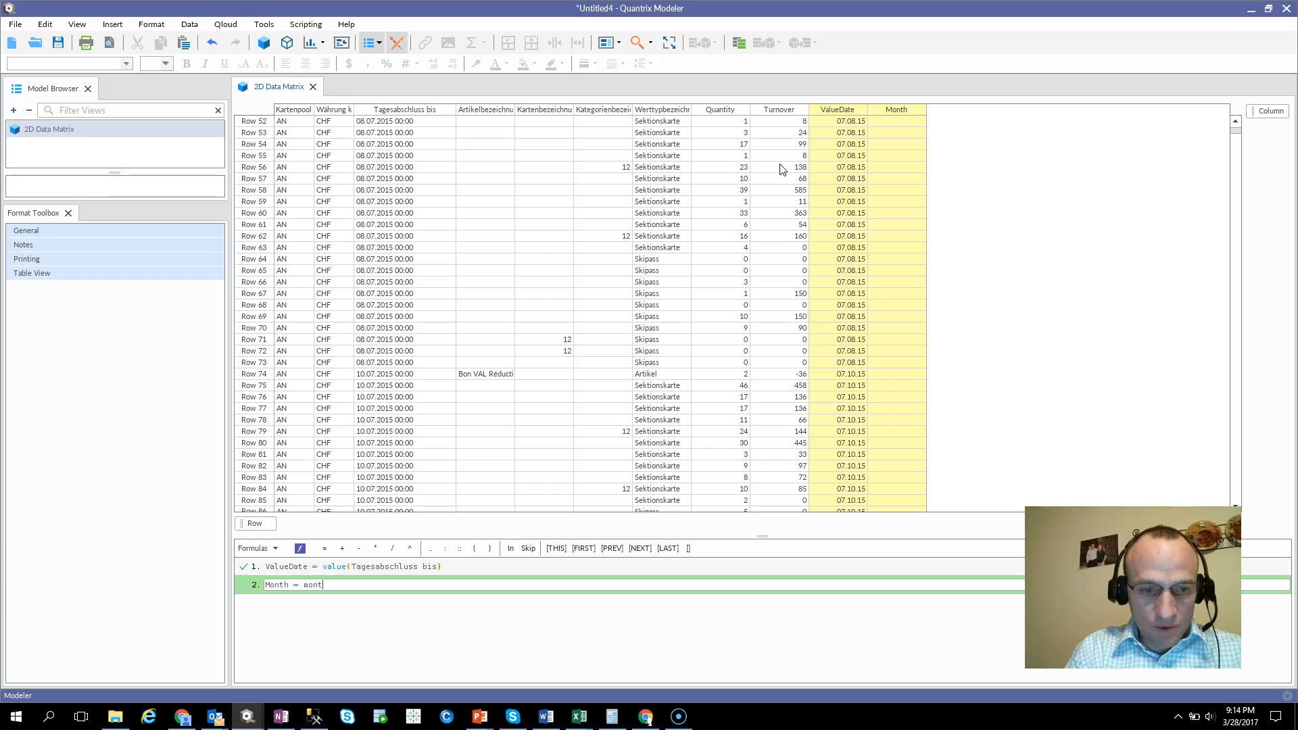
text(month()
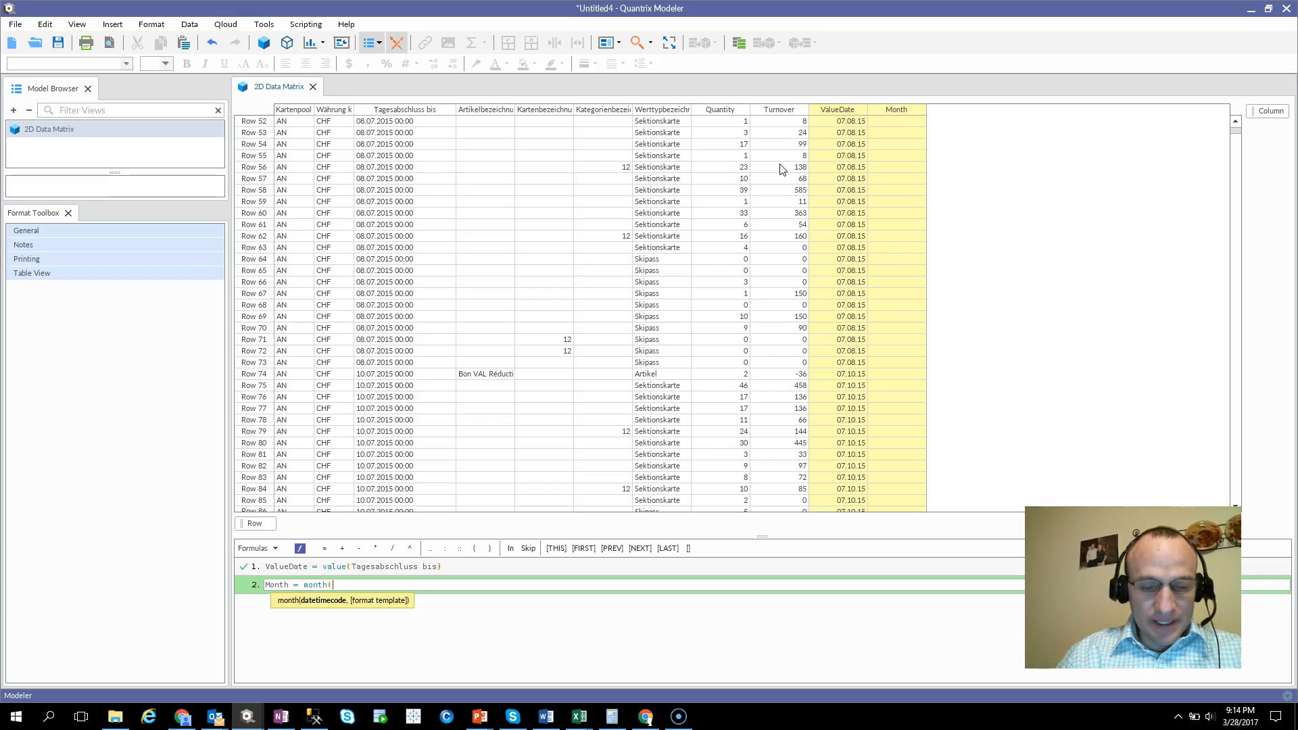
click(837, 110)
text())
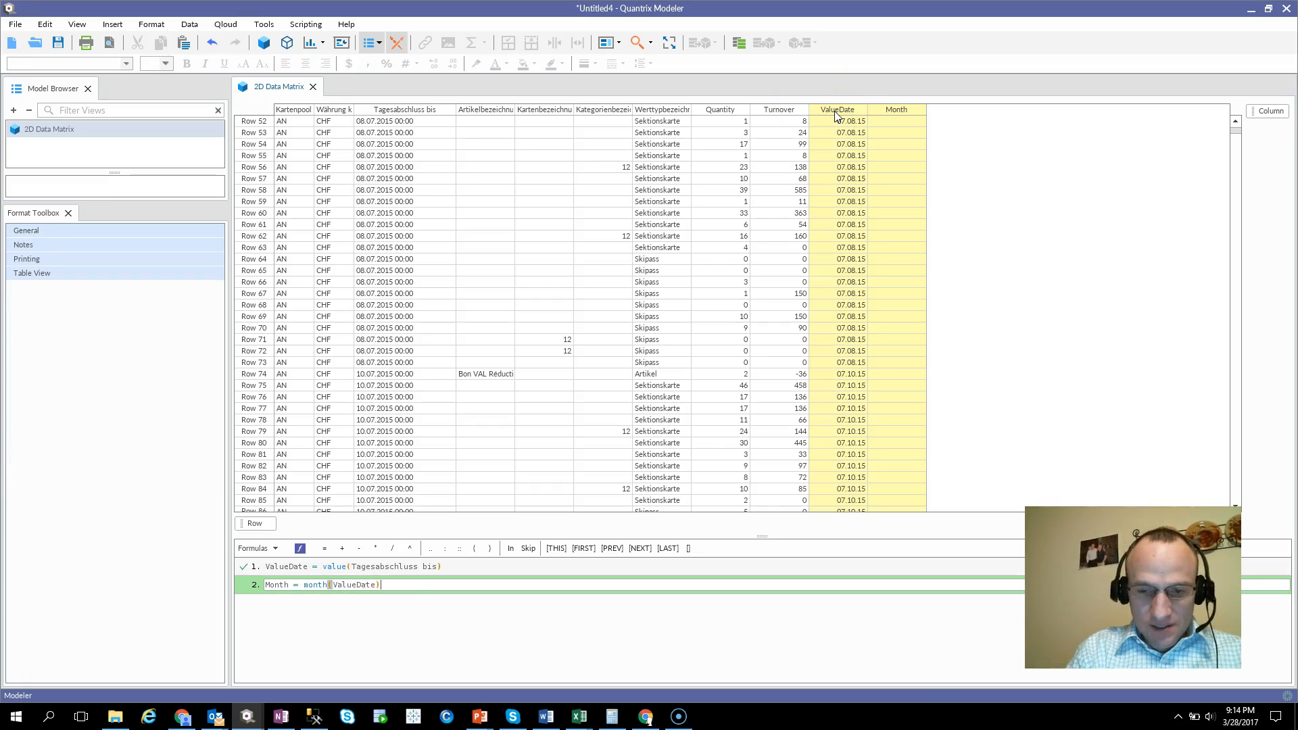
key(Return)
Format the Month column as a comma-style number with 0 decimal places.
click(914, 120)
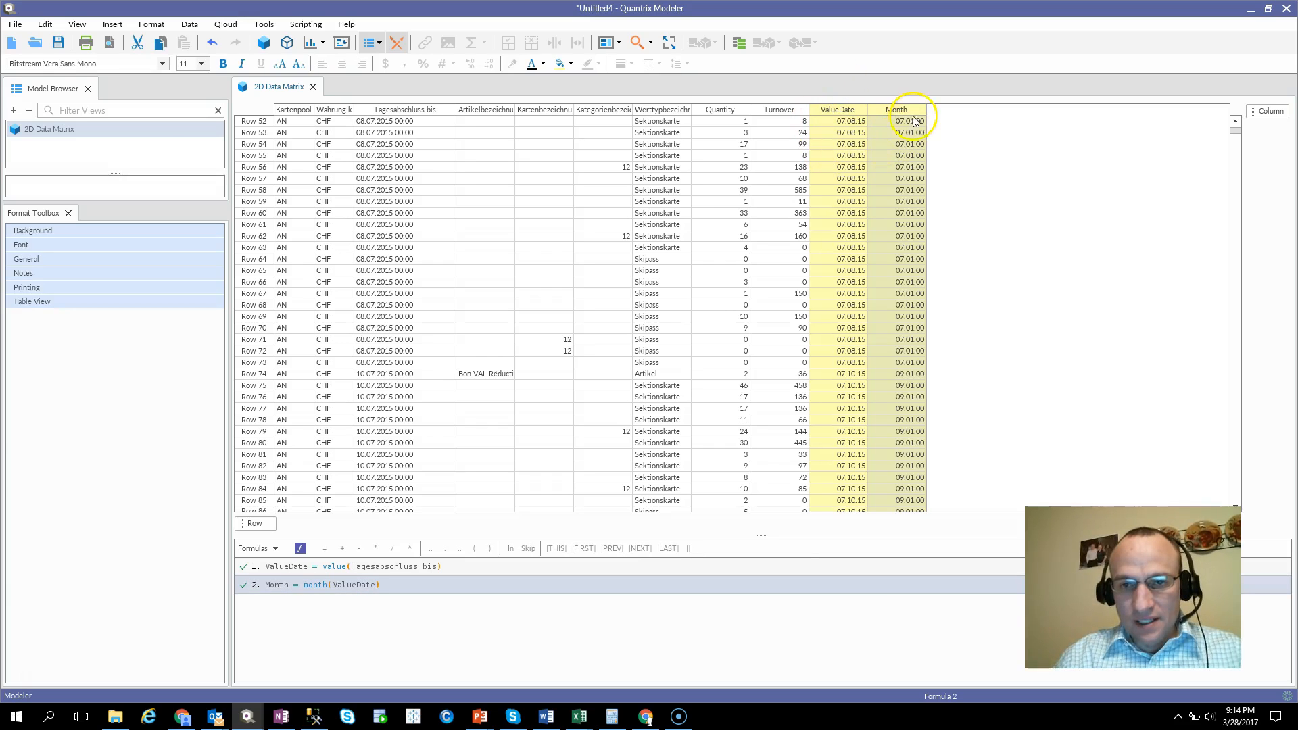
click(911, 110)
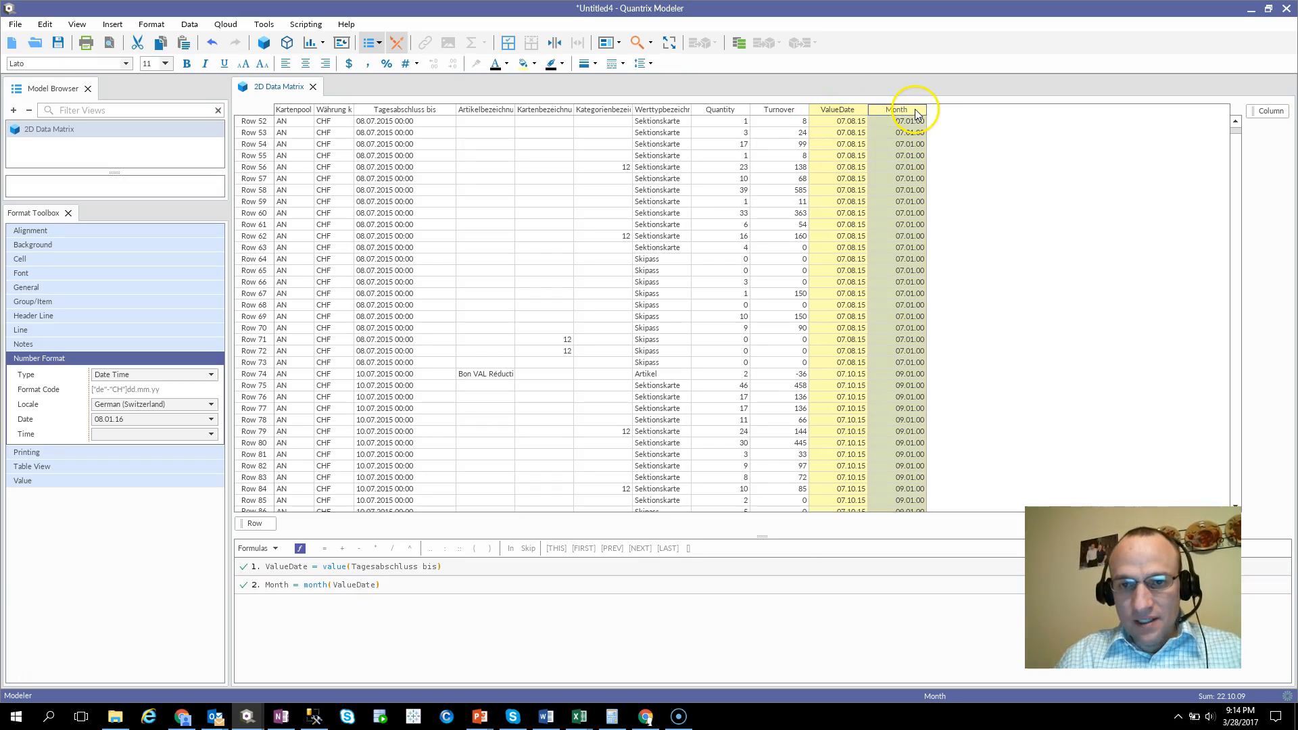
click(368, 65)
click(452, 65)
click(452, 65)
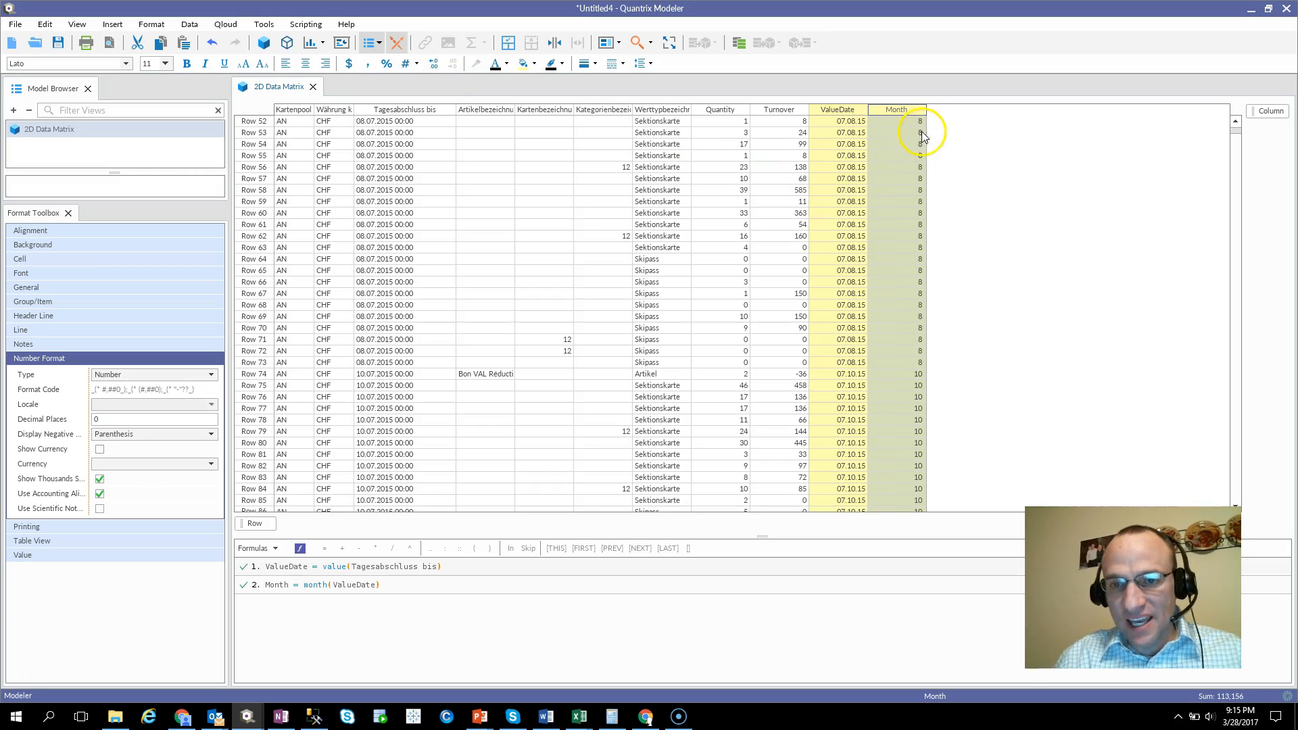
Add a column named Year after the Month column.
scroll(856, 257, down, 15)
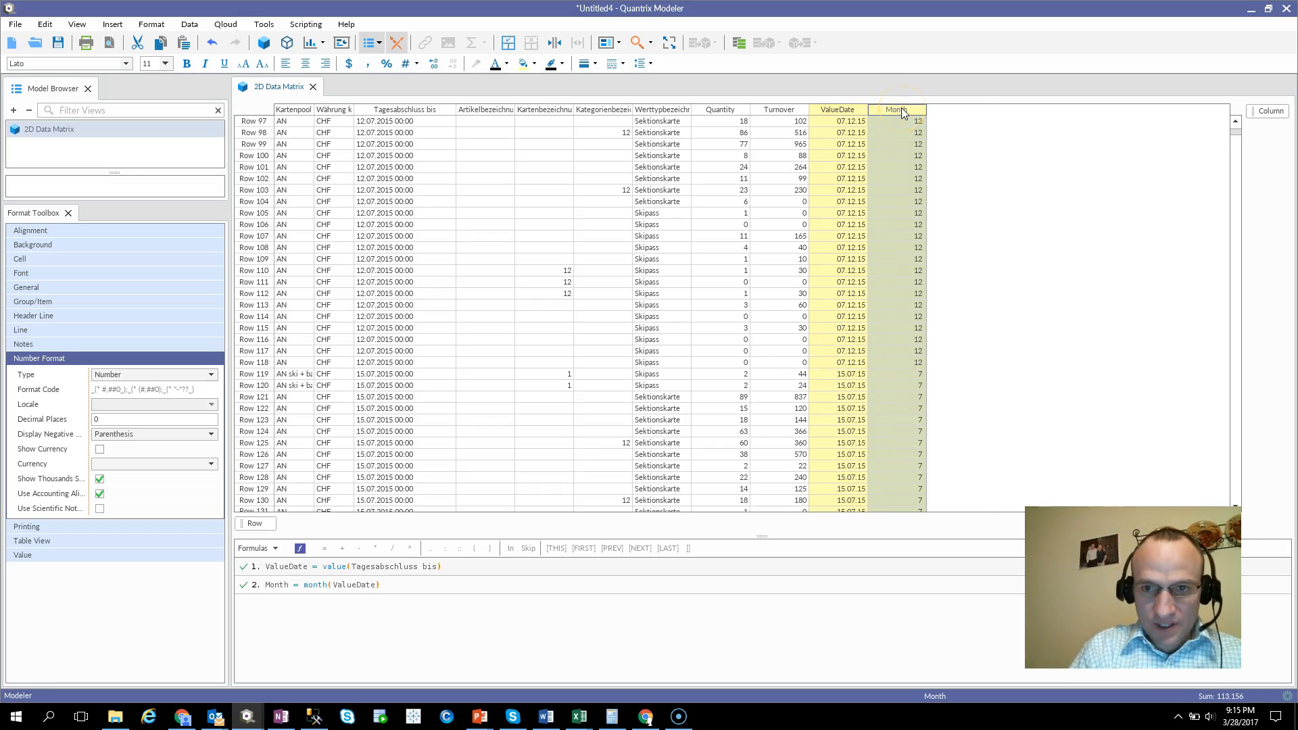
key(Return)
text(Year)
key(Return)
Enter the formula Year = Year(ValueDate) to extract the year from each date.
text(= )
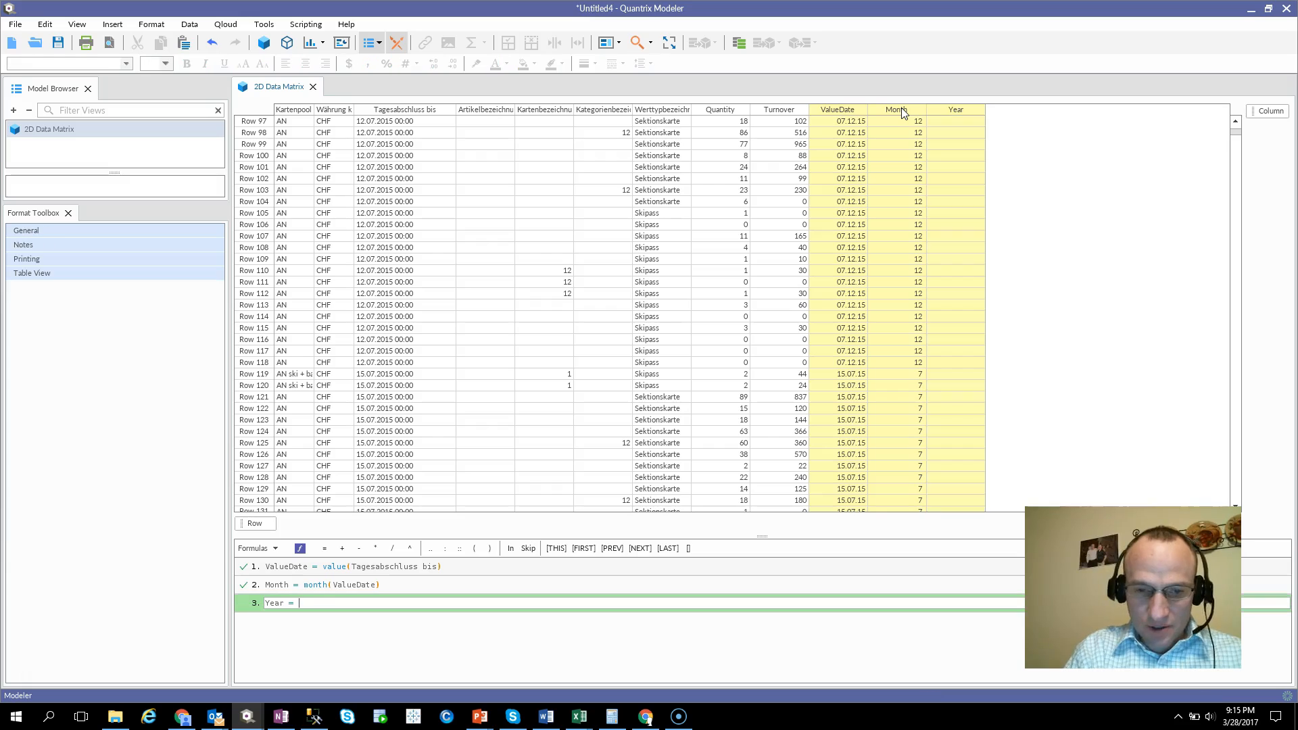
text(Year()
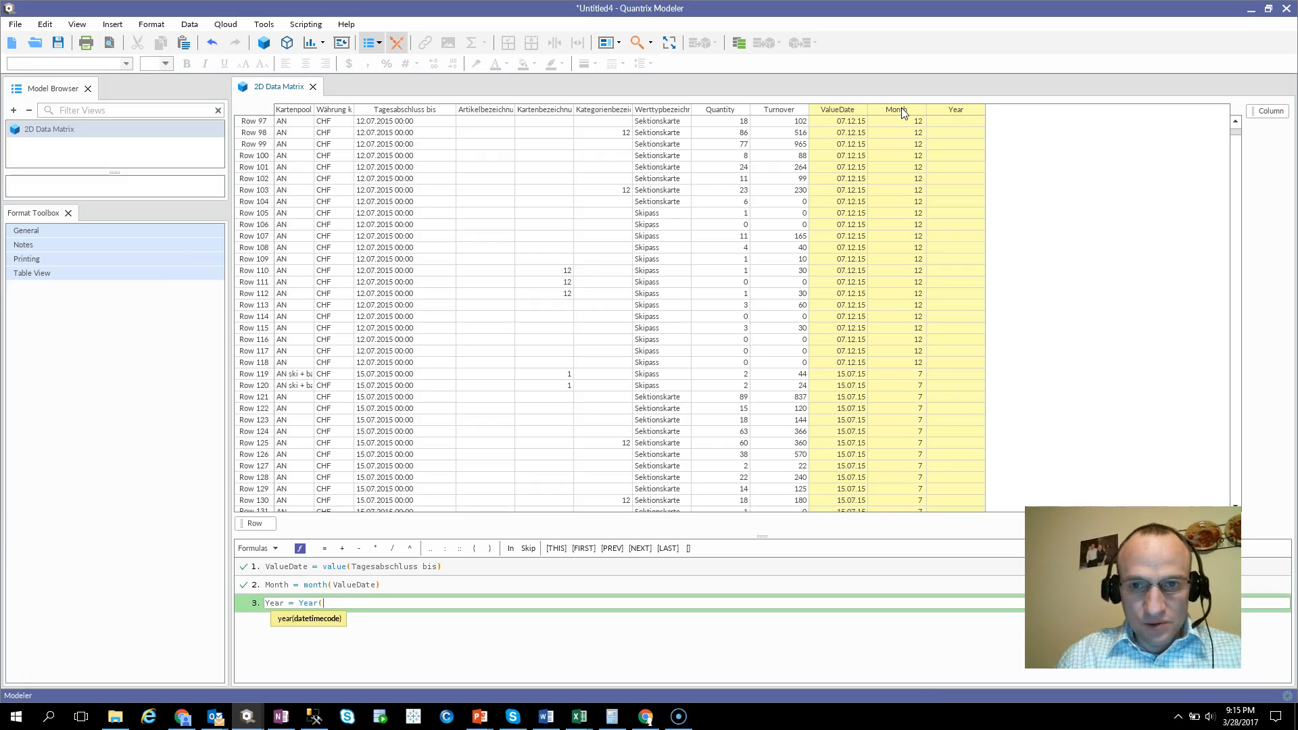
click(842, 108)
text())
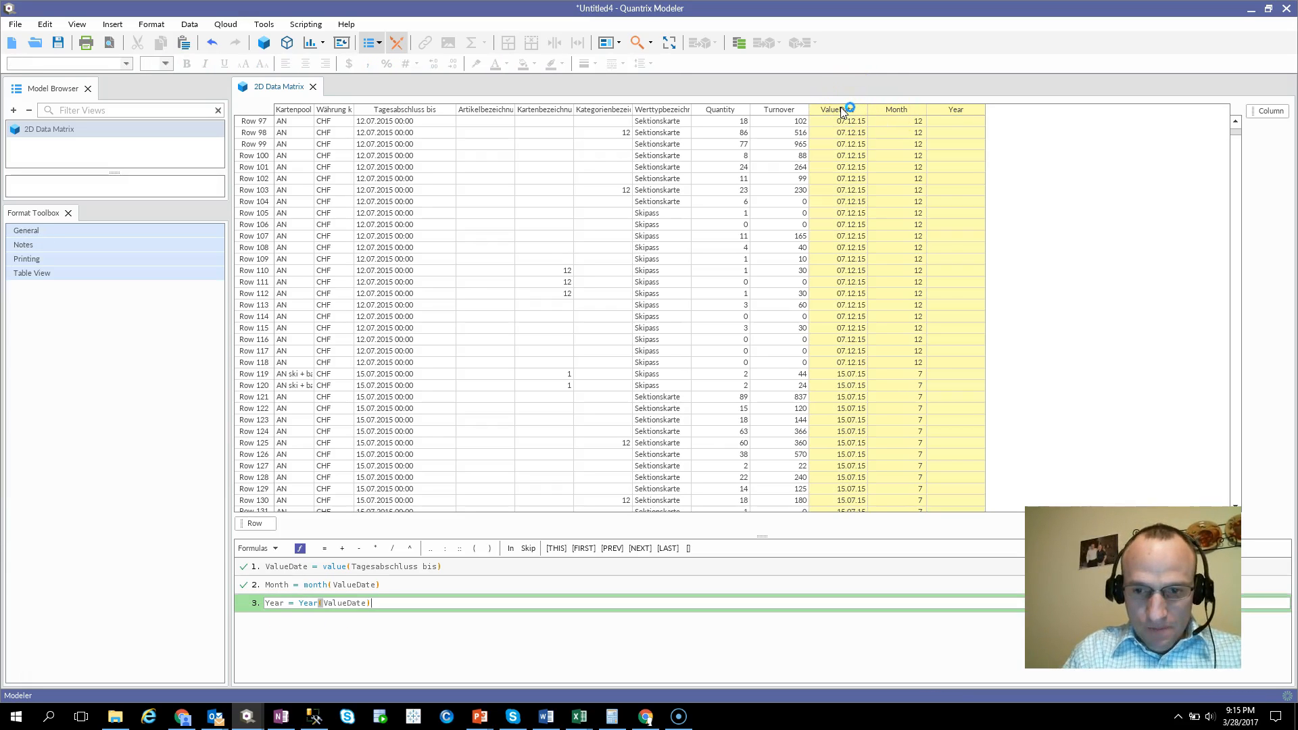
key(Return)
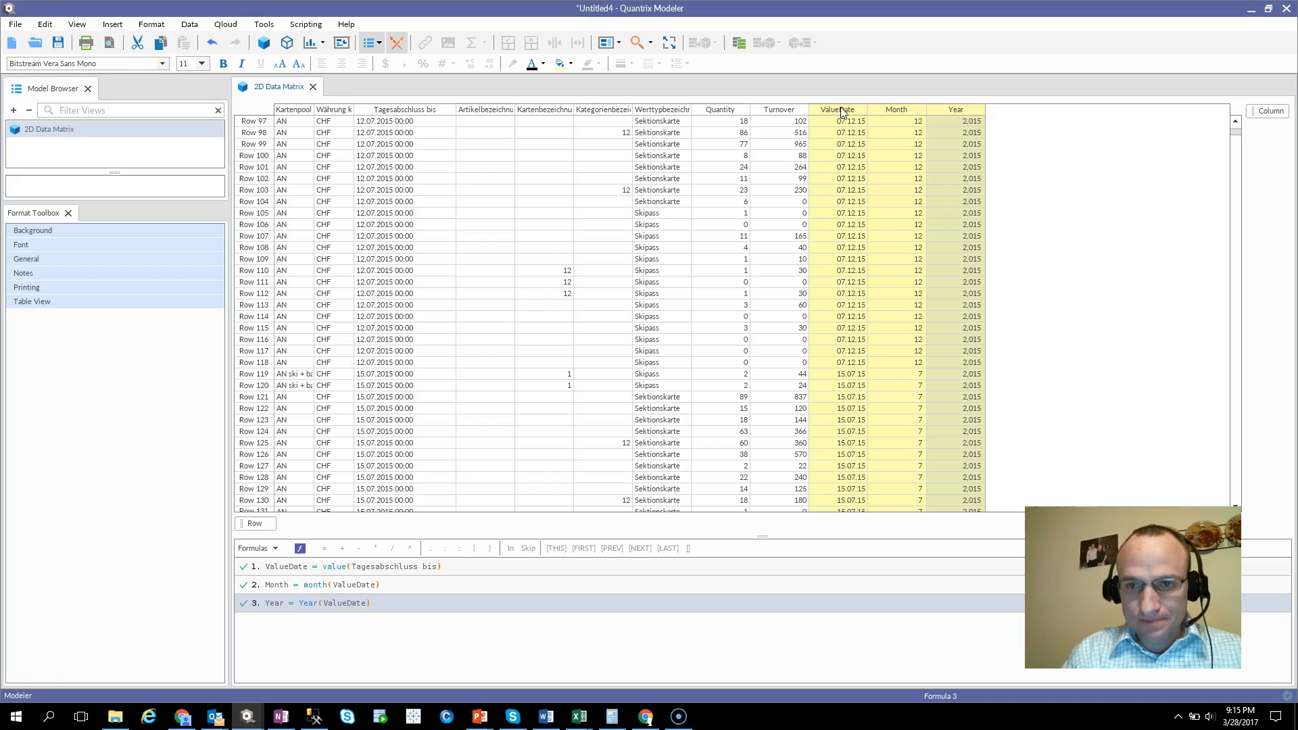
Set the Year column's number format to General, without a thousands separator.
click(964, 107)
click(368, 64)
click(367, 63)
Add a column named Quarter after the Year column.
click(963, 111)
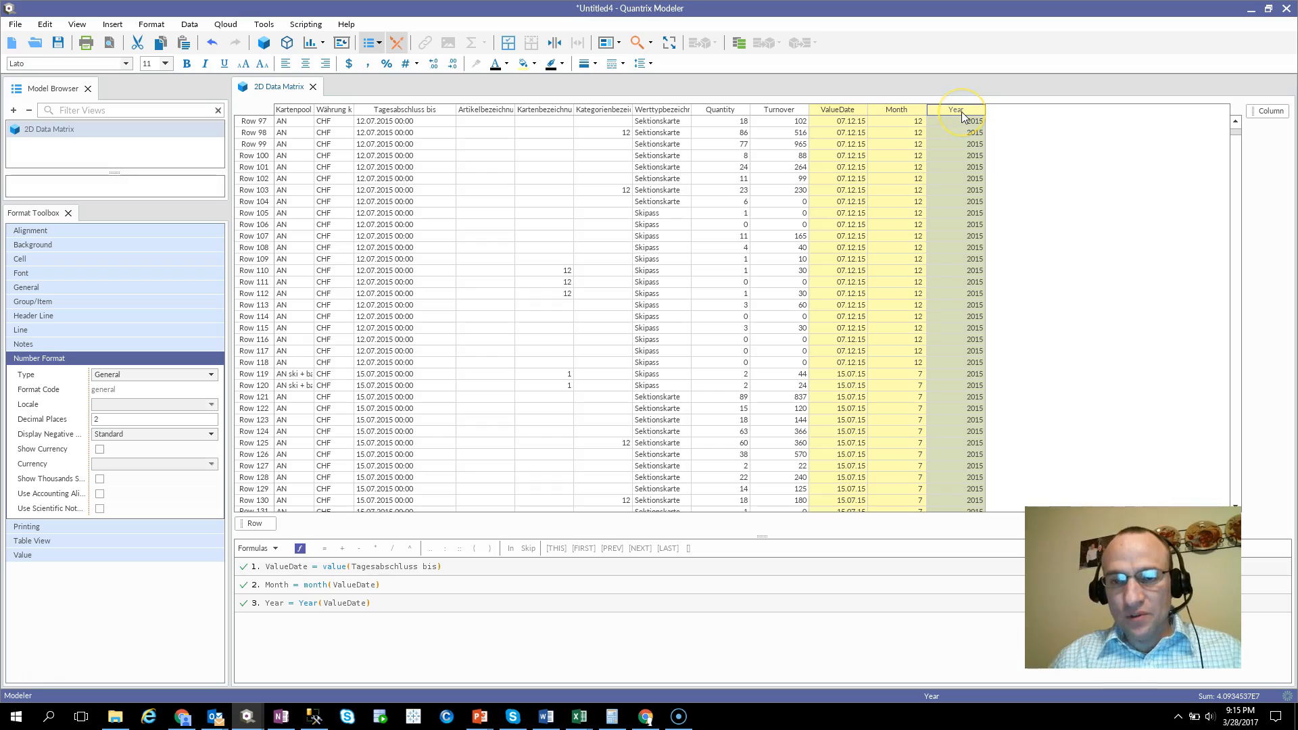
key(Return)
text(qua)
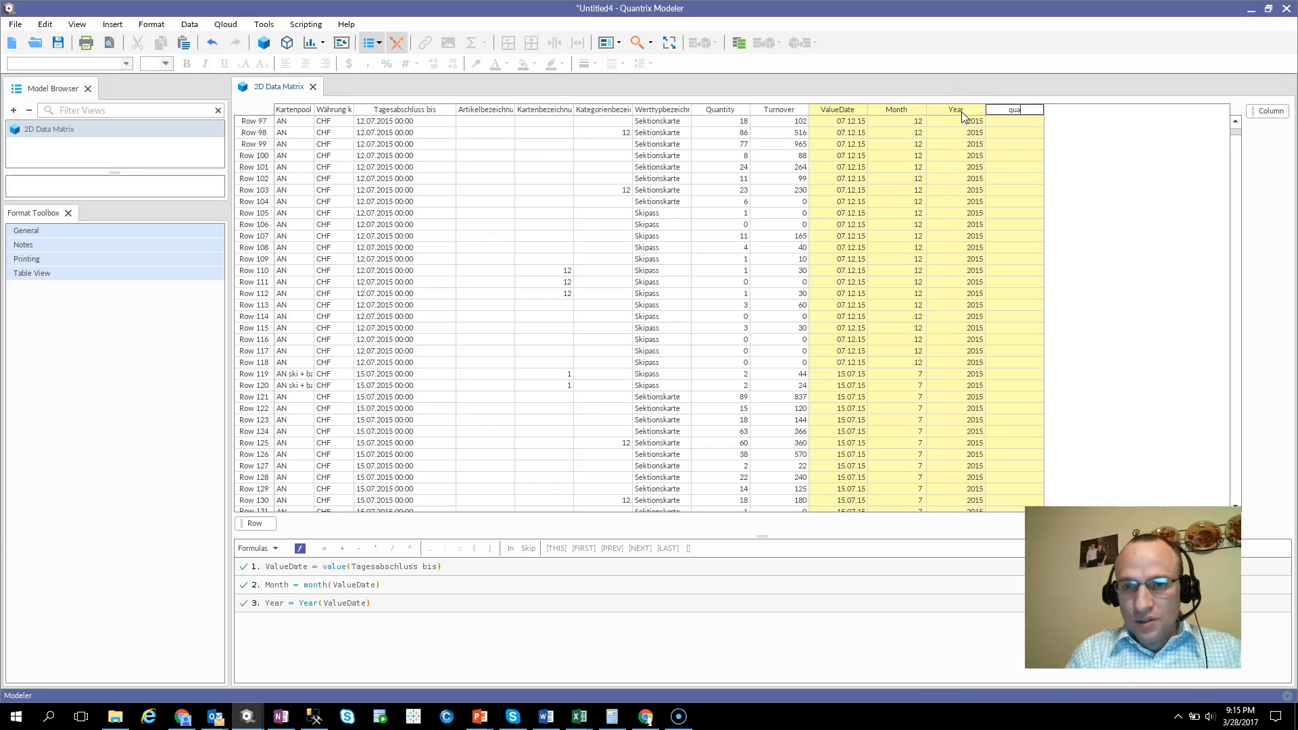
text(rter)
key(Return)
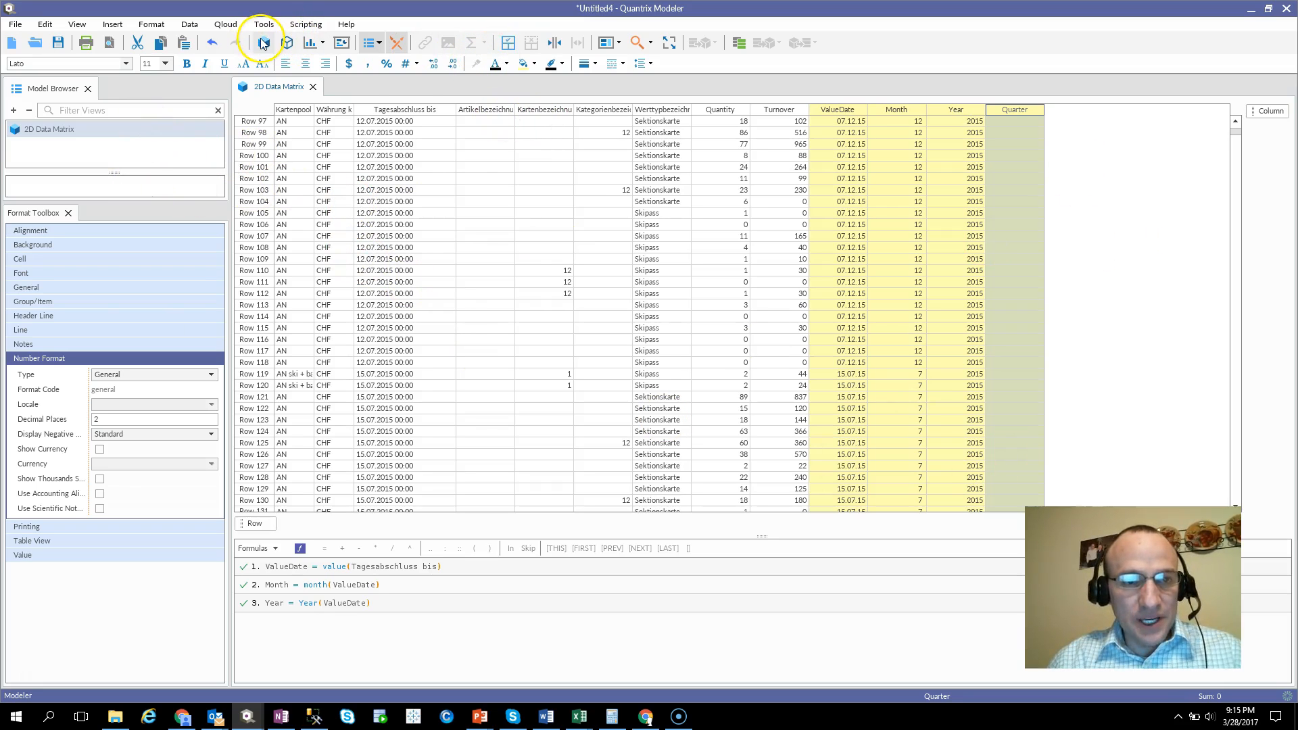
Create a new matrix, dock it beside the 2D Data Matrix and rename it qtrlkup.
click(264, 43)
drag(342, 87, 387, 551)
right_click(51, 147)
click(80, 170)
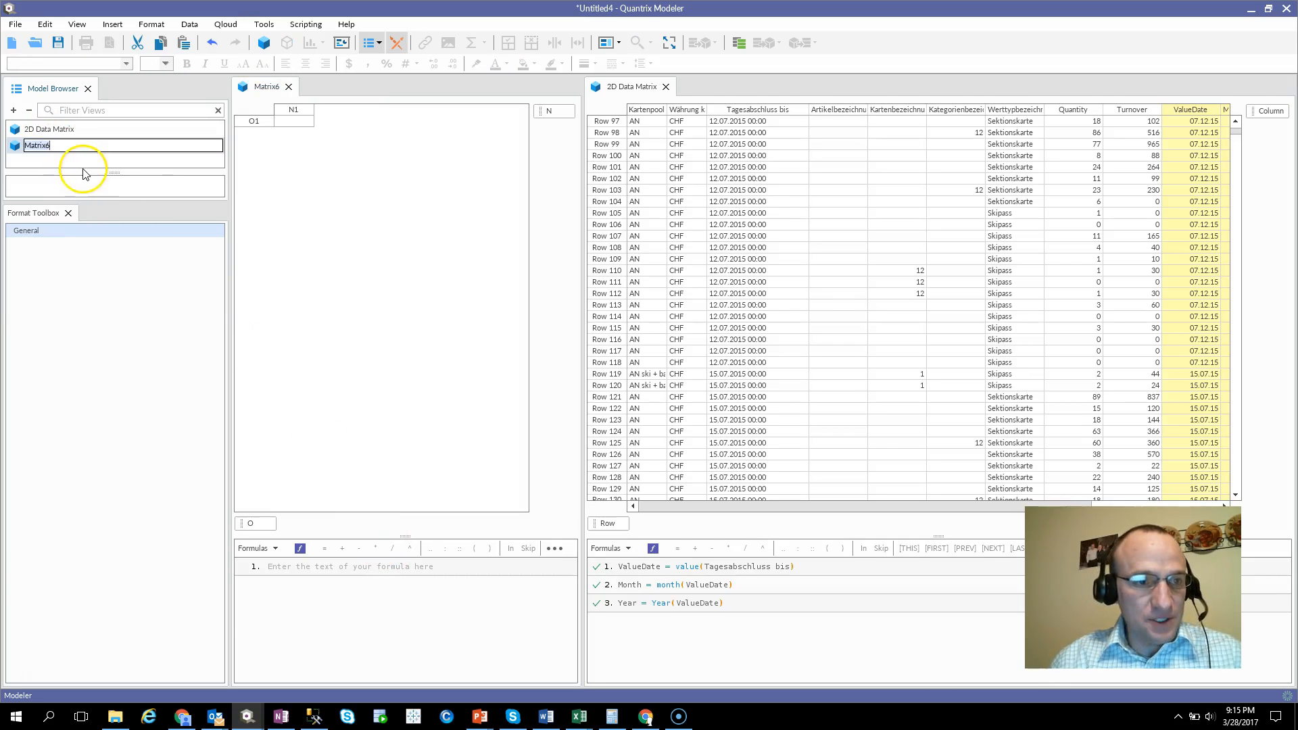
text(qtrlk)
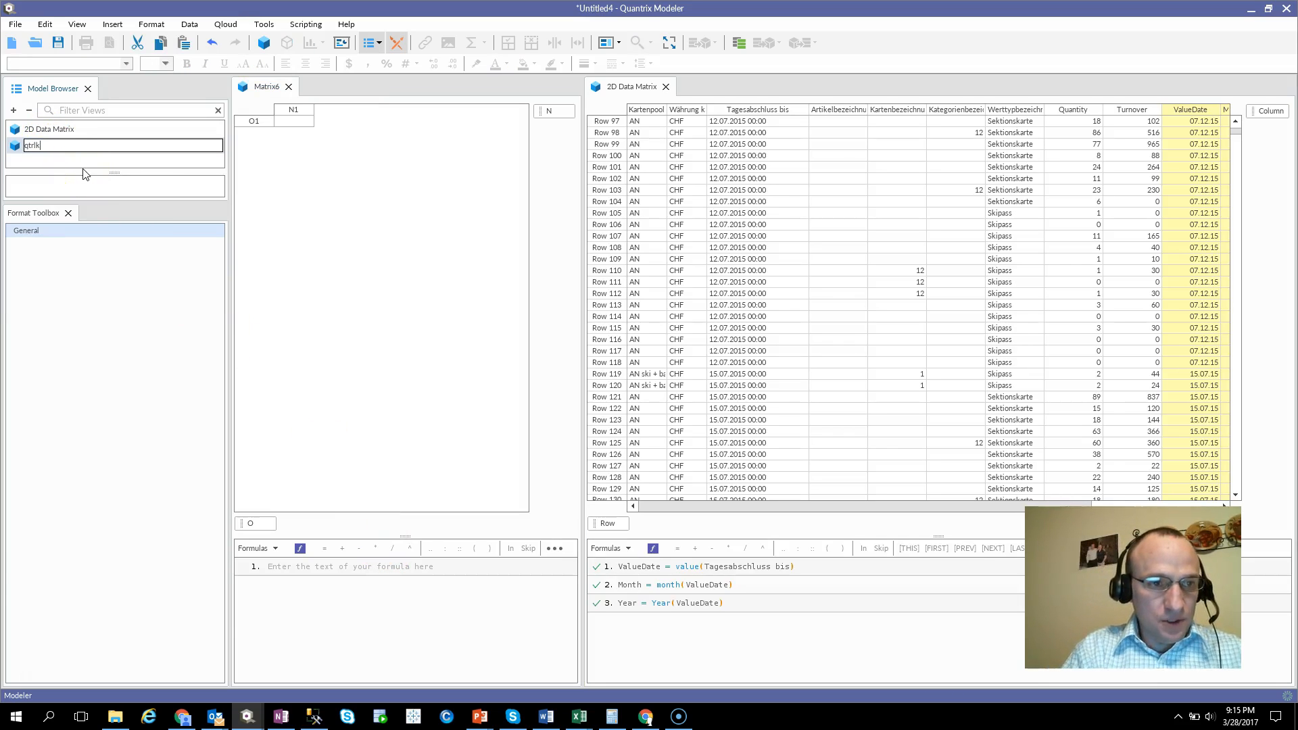
text(up)
key(Return)
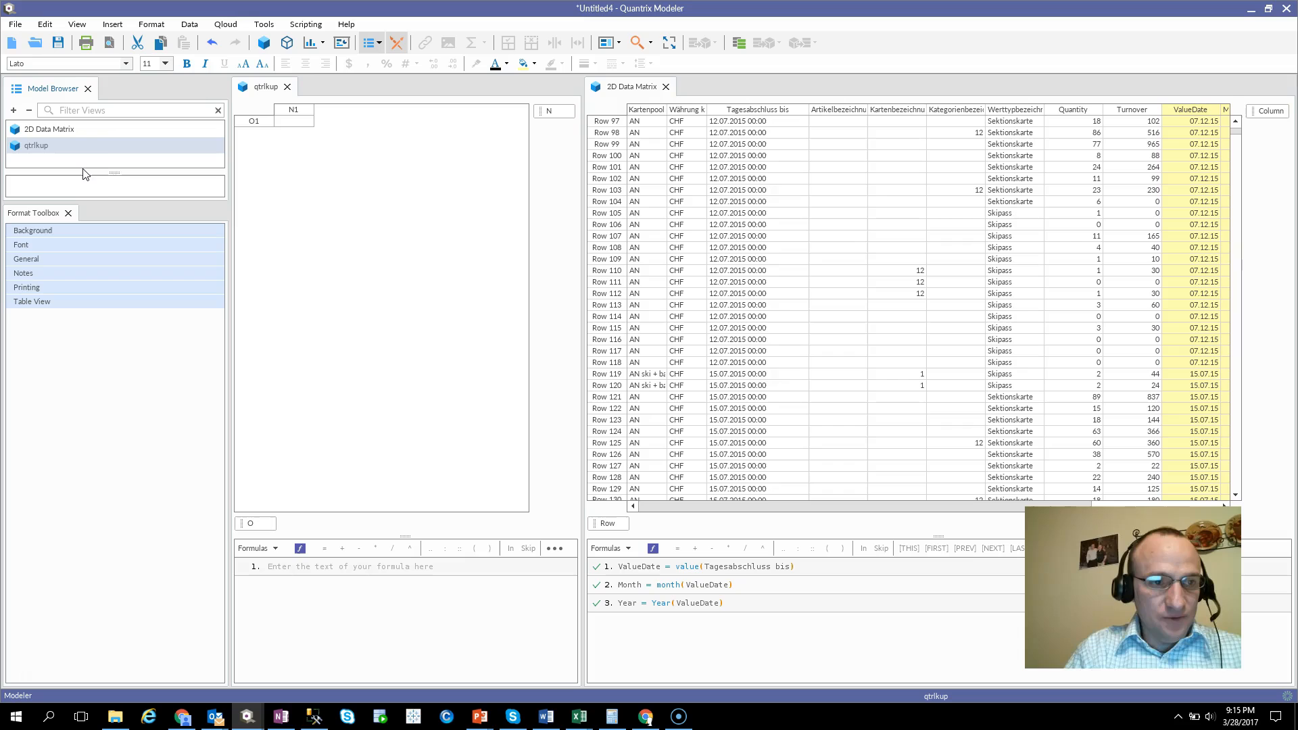
Name the first row of qtrlkup 1 and add sequential rows up to 12.
click(267, 121)
text(1)
key(Return)
key(Return)
key(Return)
key(Return)
key(Return)
key(Return)
key(Return)
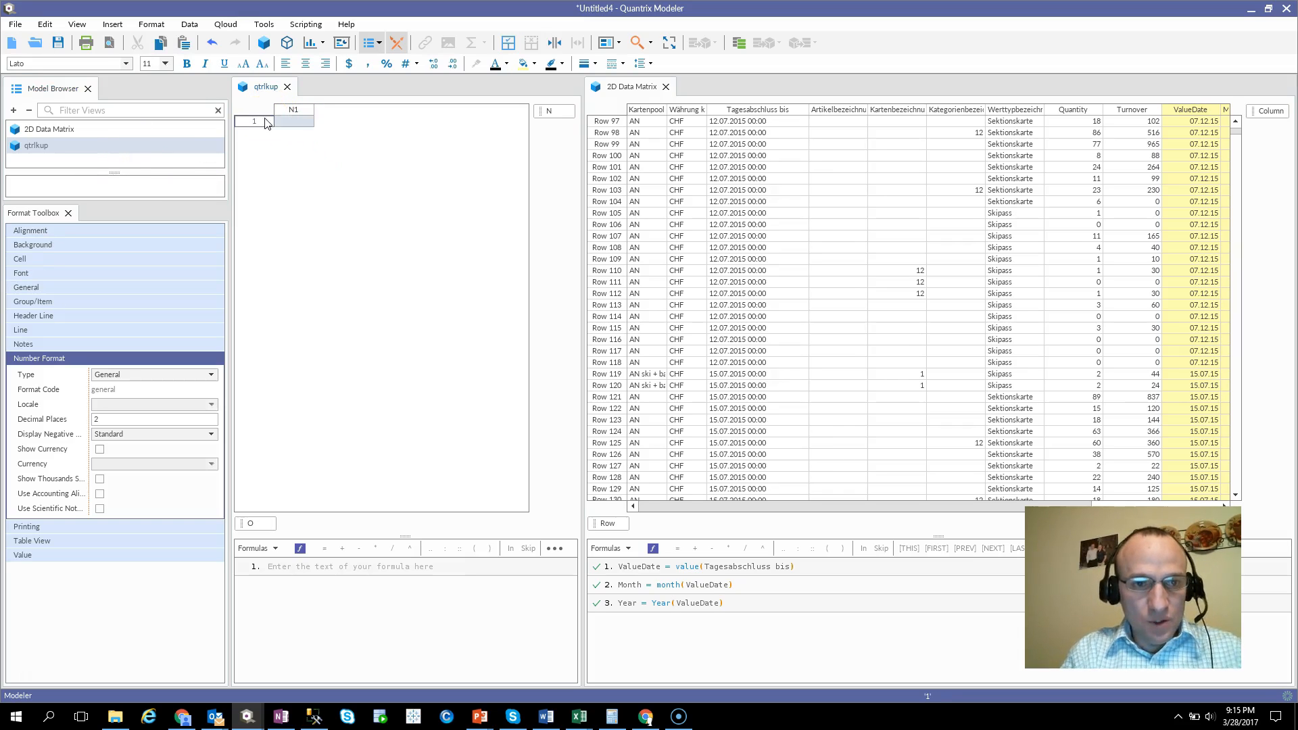
key(Return)
key(Return)
key(Return)
key(Return)
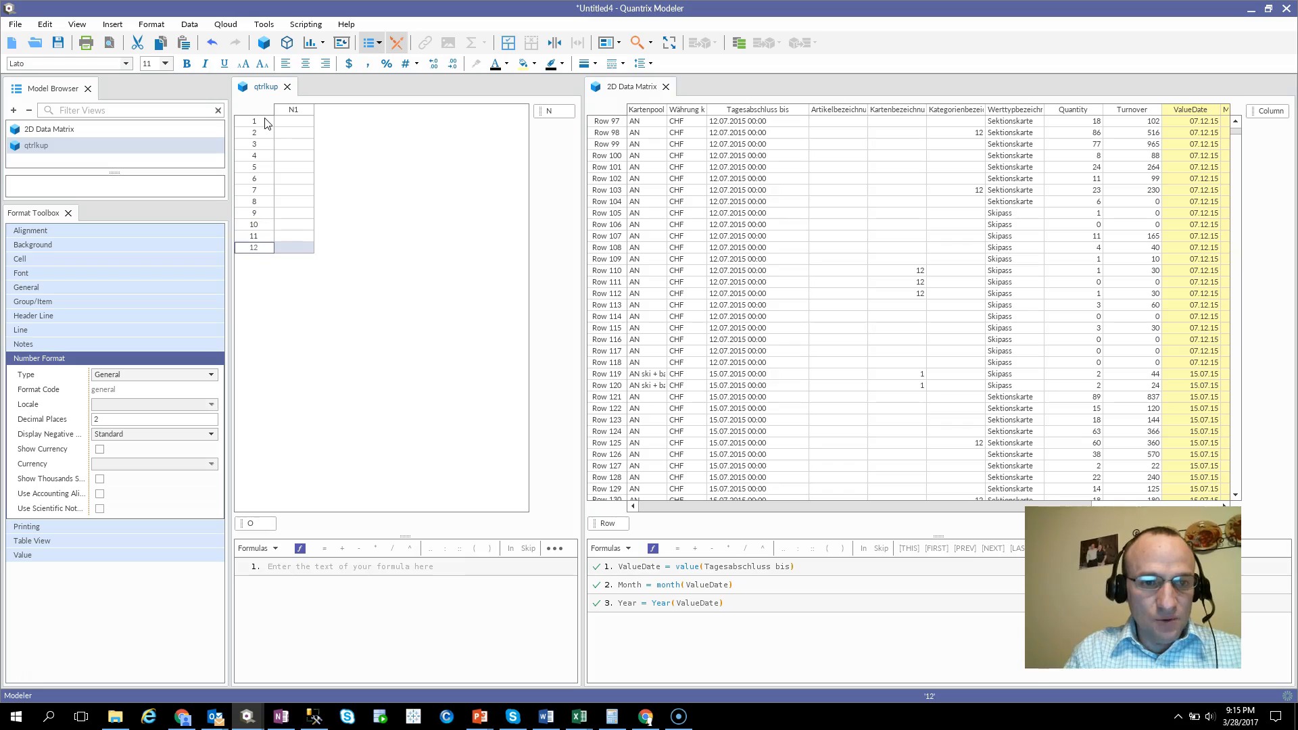
Rename the single column of the qtrlkup matrix to Q.
click(294, 110)
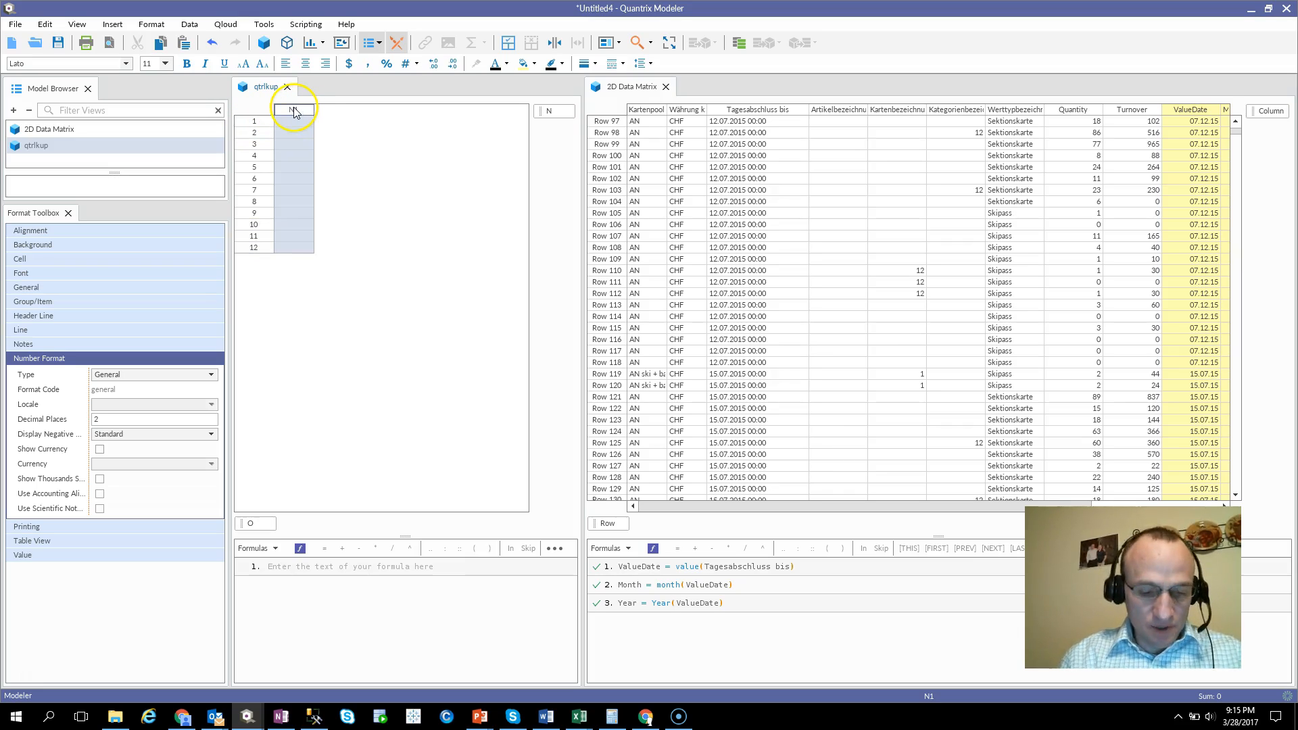
text(Q)
key(Return)
Fill column Q with quarter numbers: 1 for rows 1–3, 2 for 4–6, 3 for 7–9 and 4 for 10–12.
key(Down)
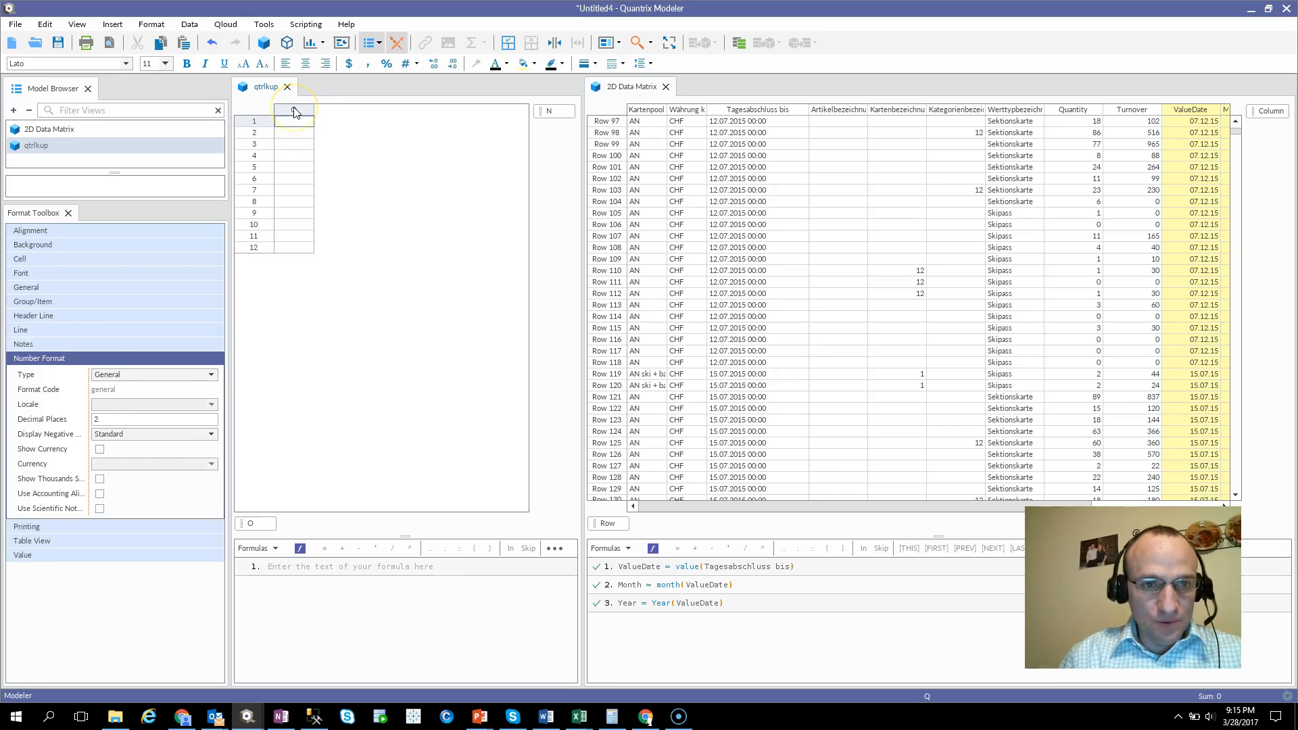
text(1)
key(Return)
text(1)
key(Return)
text(1)
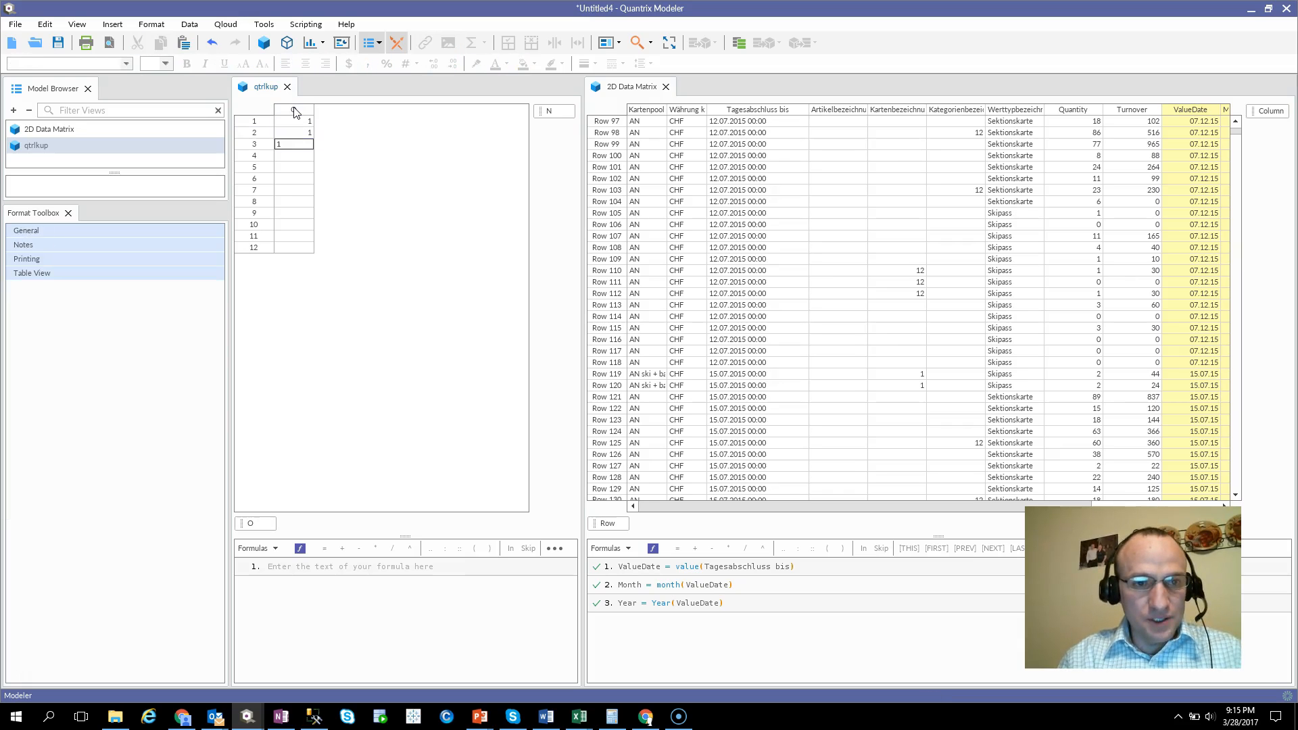
key(Return)
text(2)
key(Return)
text(2)
key(Return)
text(2)
key(Return)
text(3)
key(Return)
text(3)
key(Return)
text(3)
key(Return)
text(3)
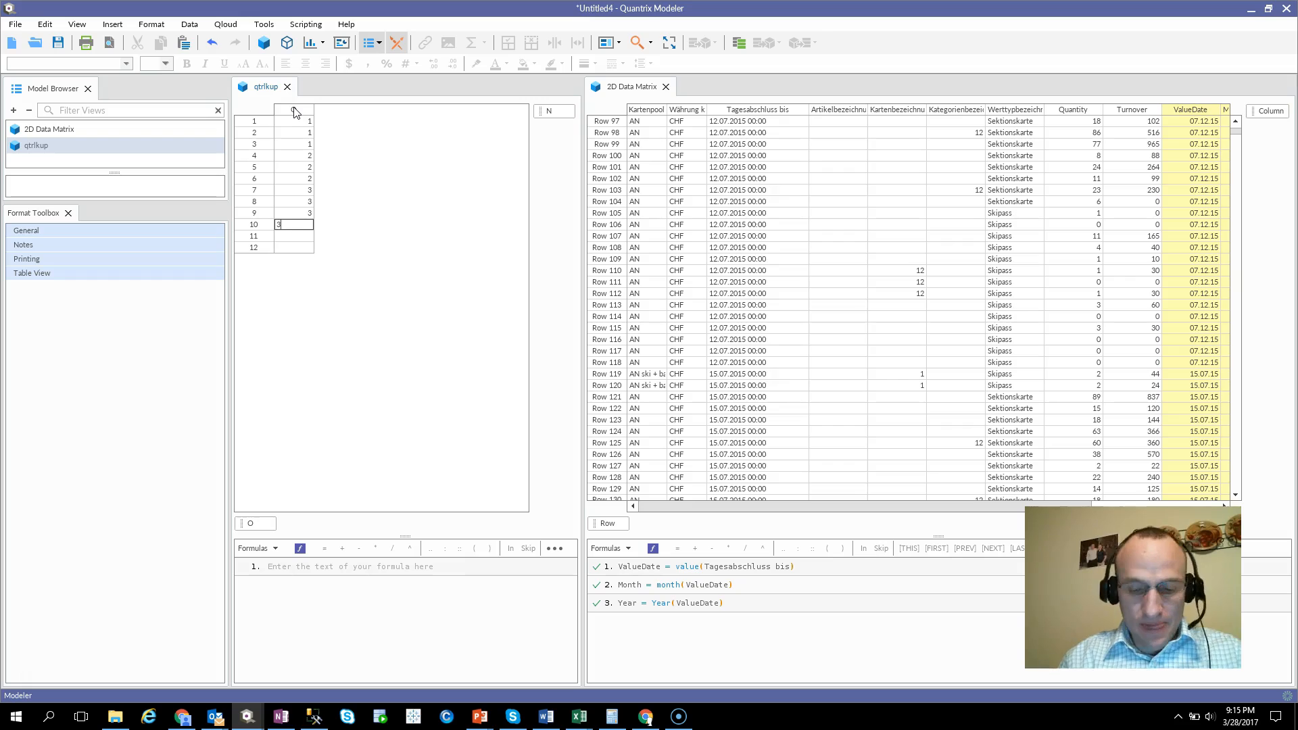
text(4)
key(Return)
text(5)
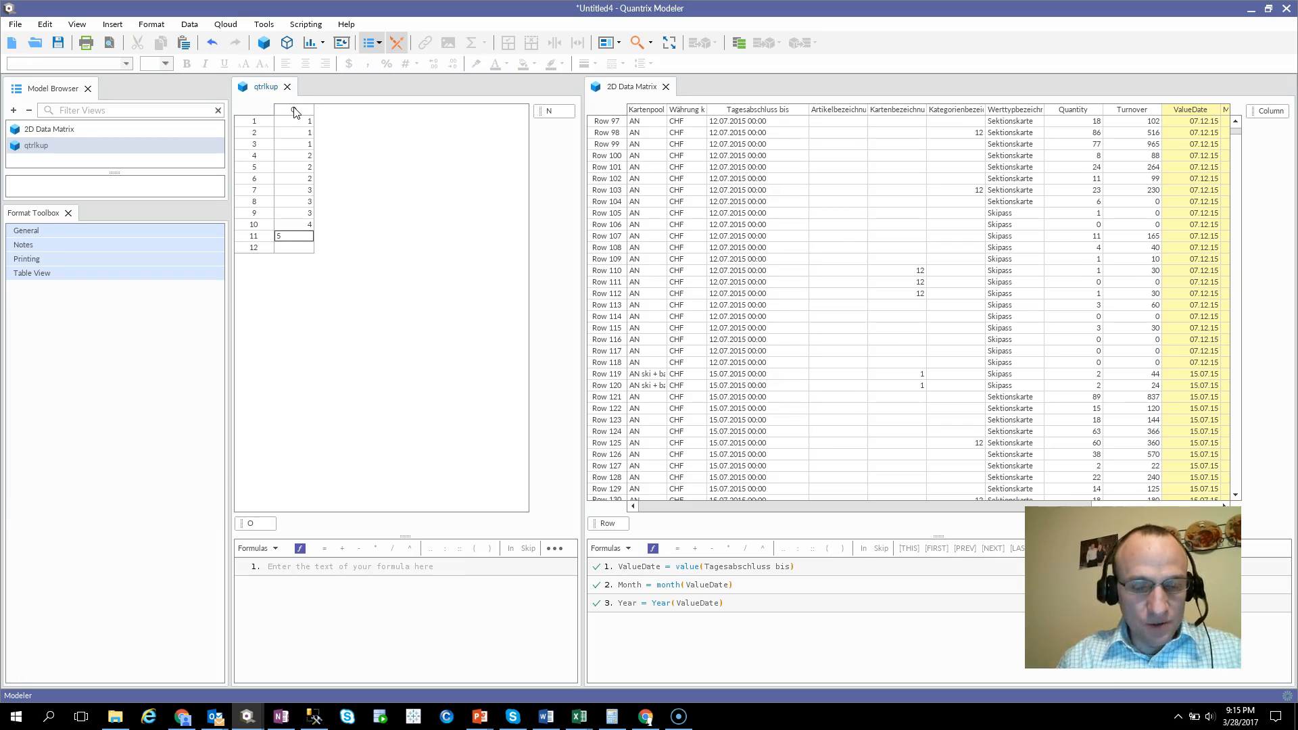
key(Return)
text(4)
key(Return)
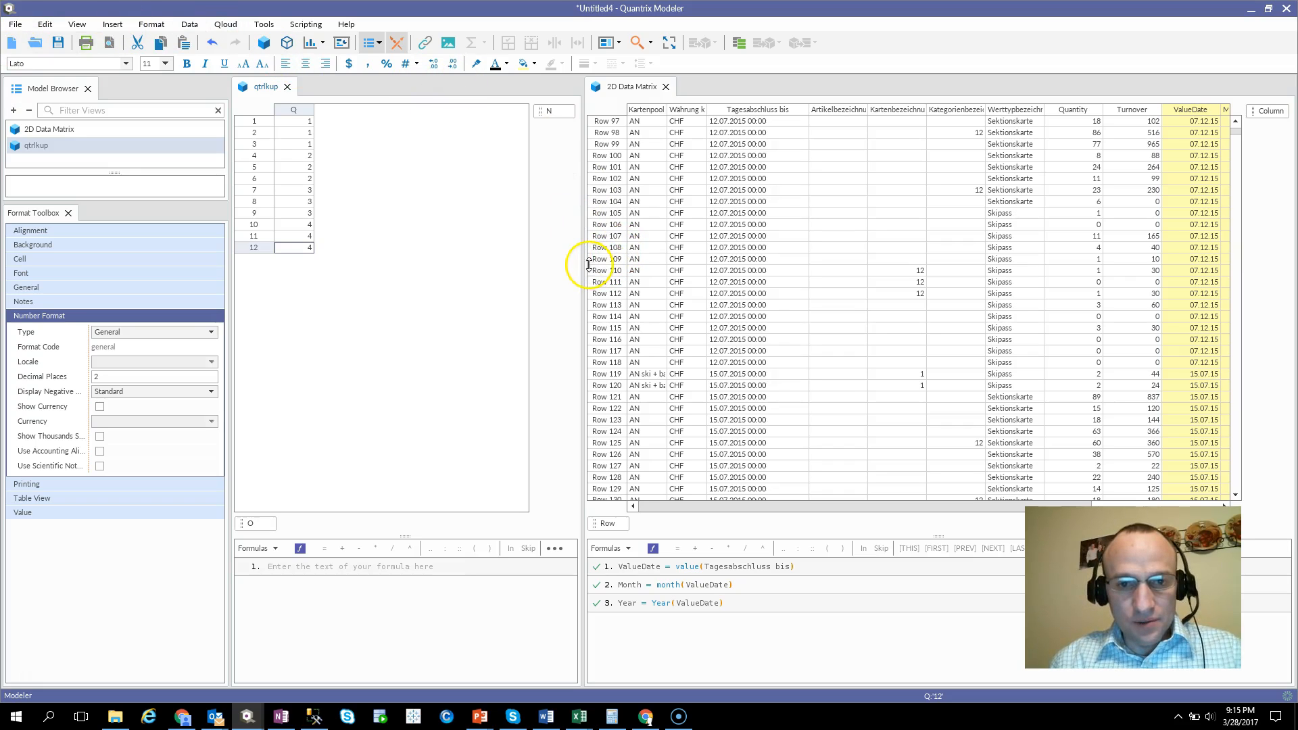
Widen the 2D Data Matrix view and enter the formula Quarter = qtrlkup::Q using Month as qtrlkup::O.
drag(582, 258, 387, 279)
click(1176, 111)
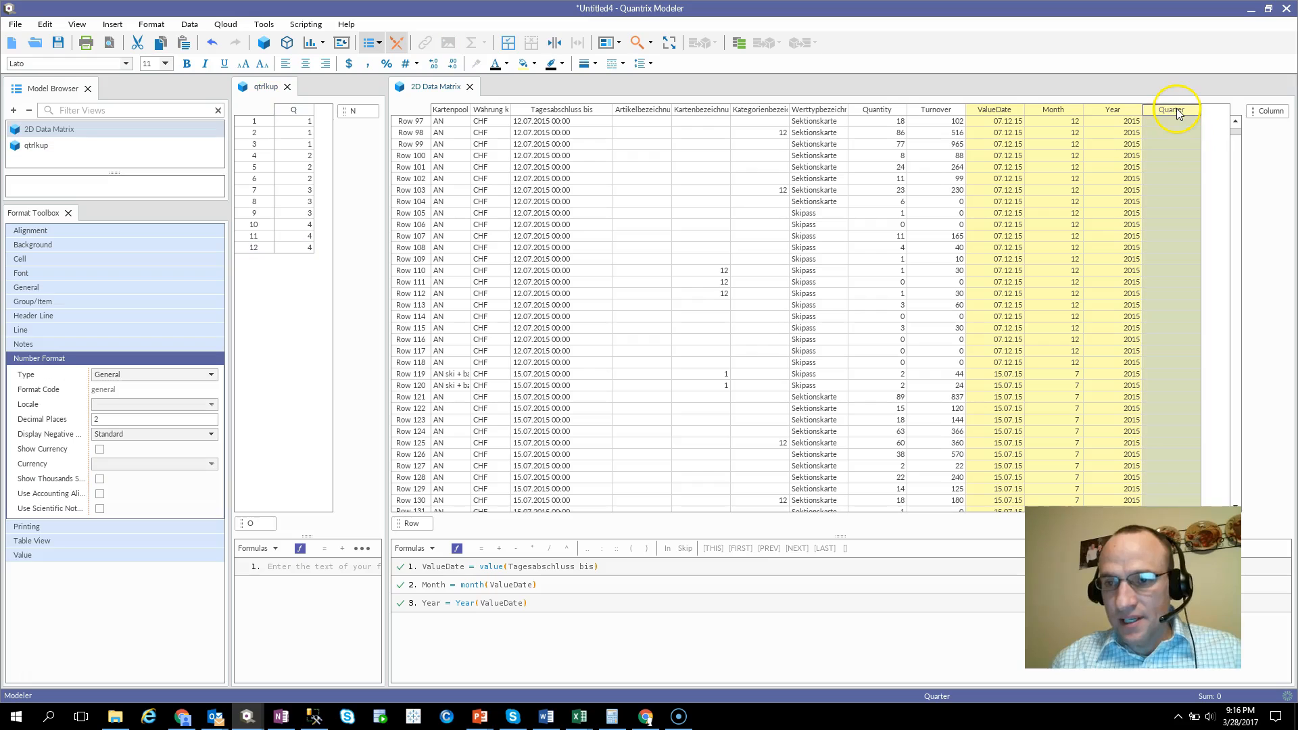
text(=)
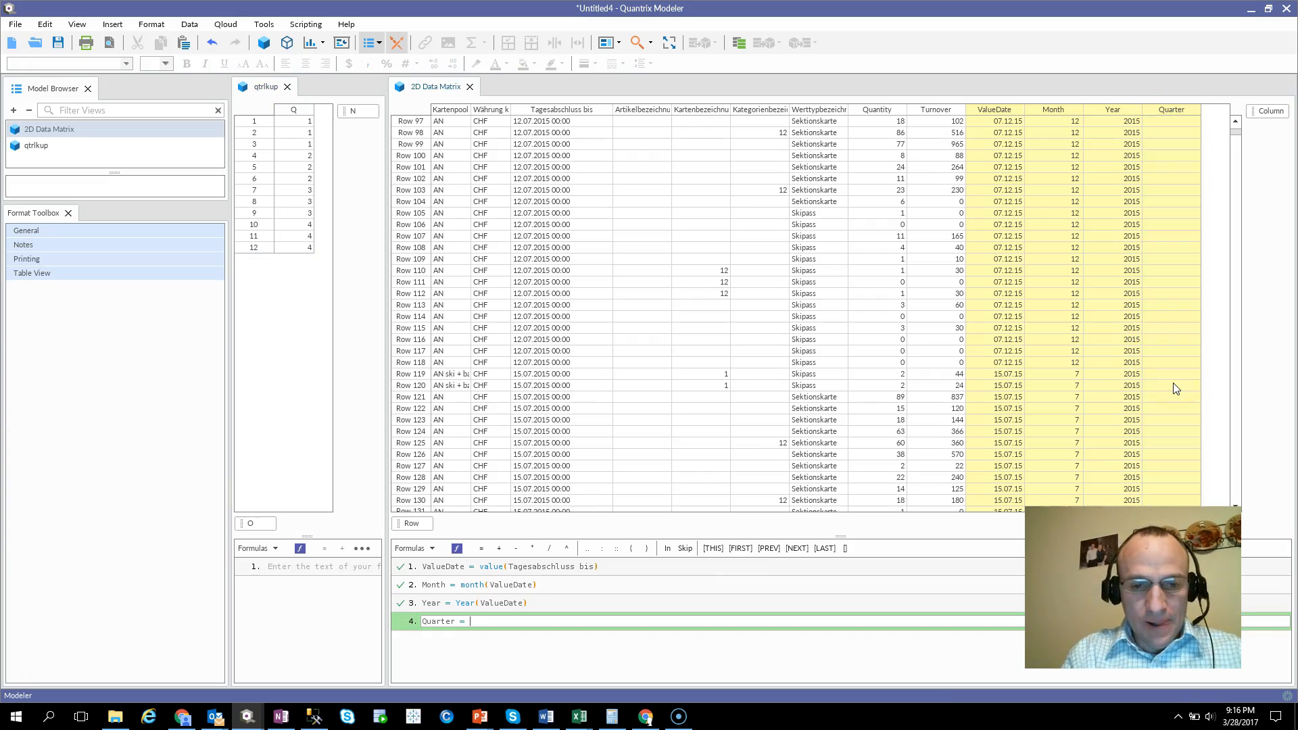
click(294, 110)
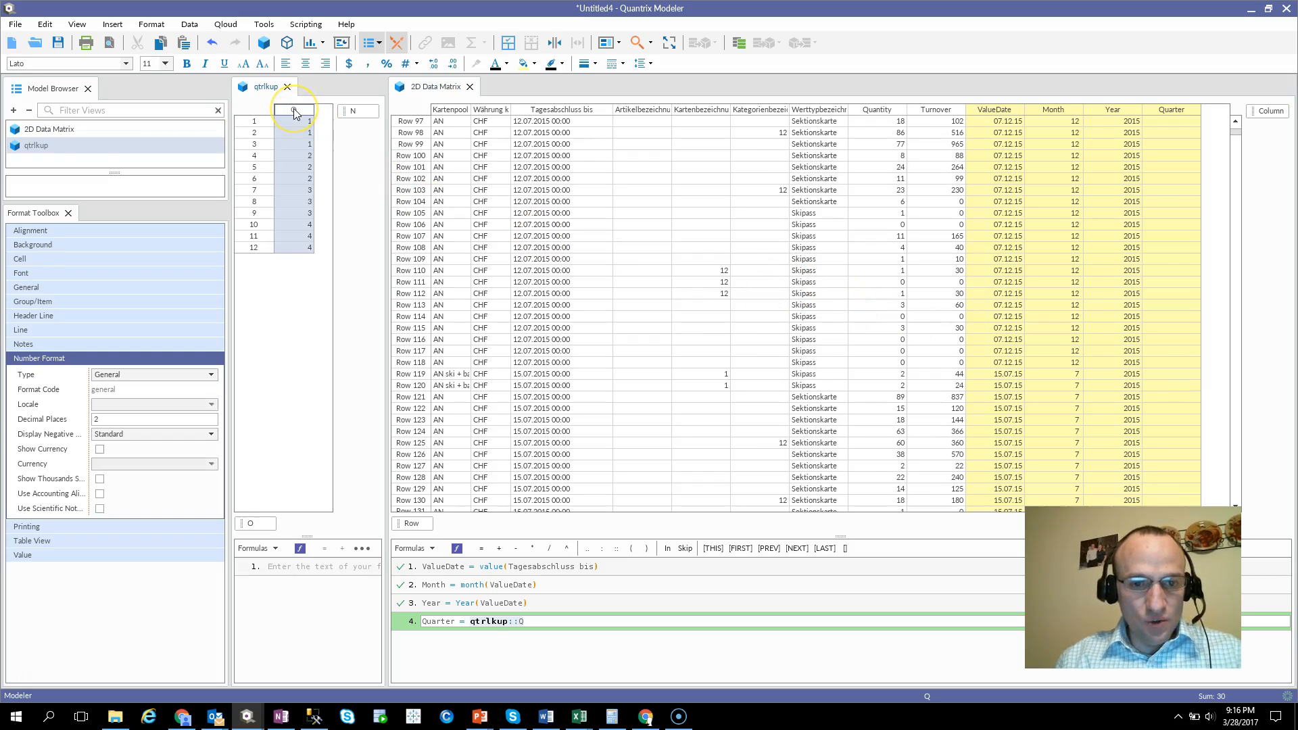
key(Return)
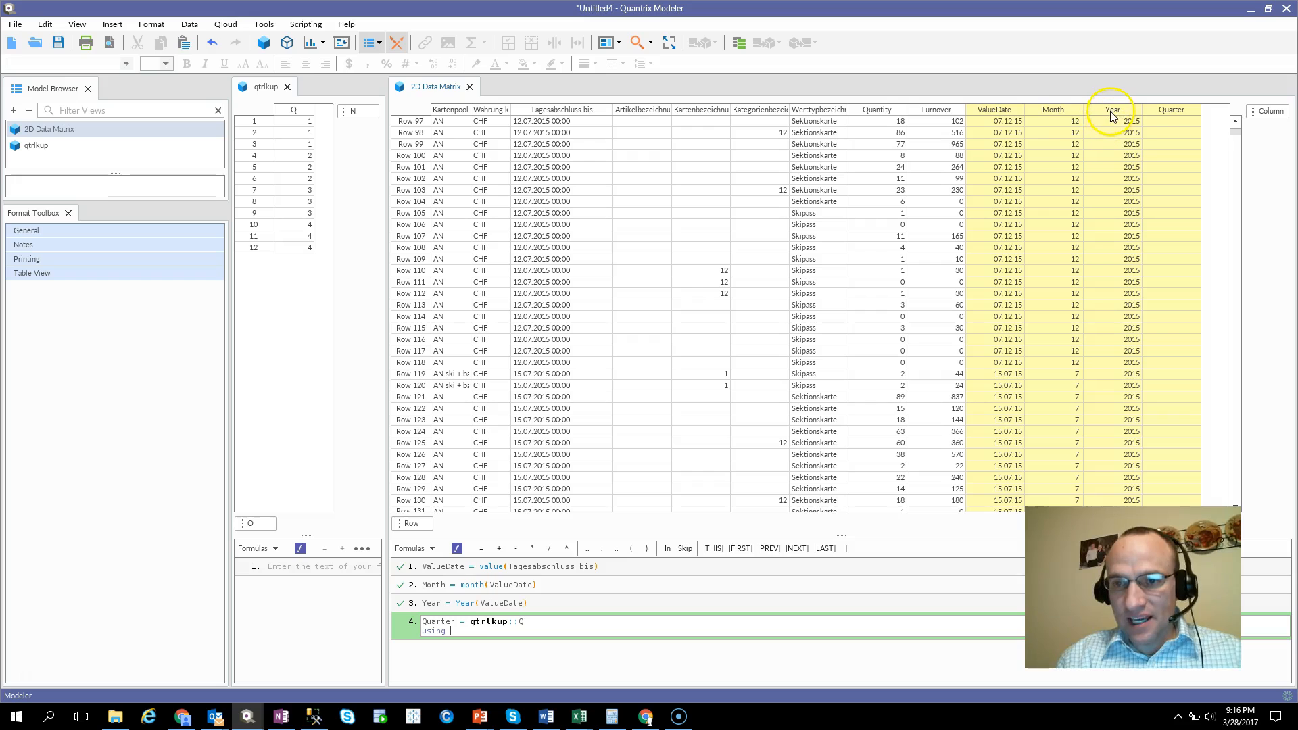
click(1066, 107)
text(as)
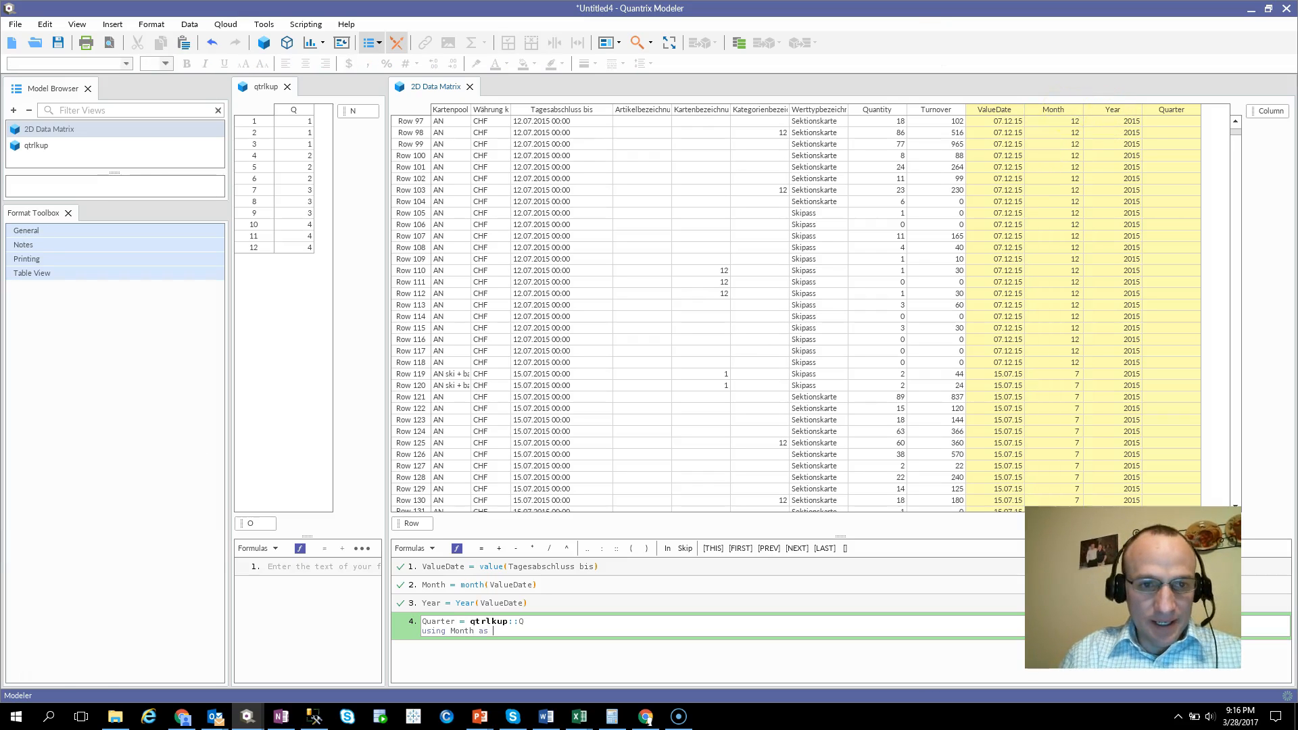
click(263, 525)
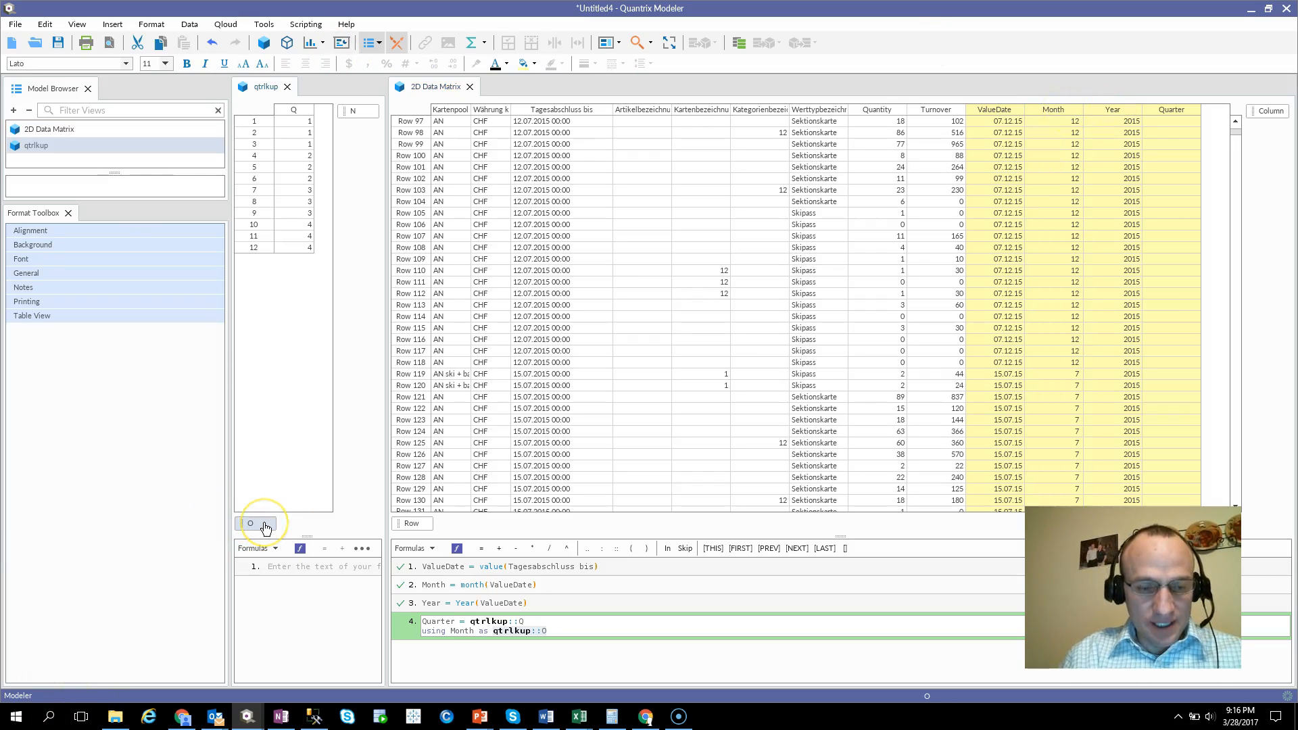
key(Return)
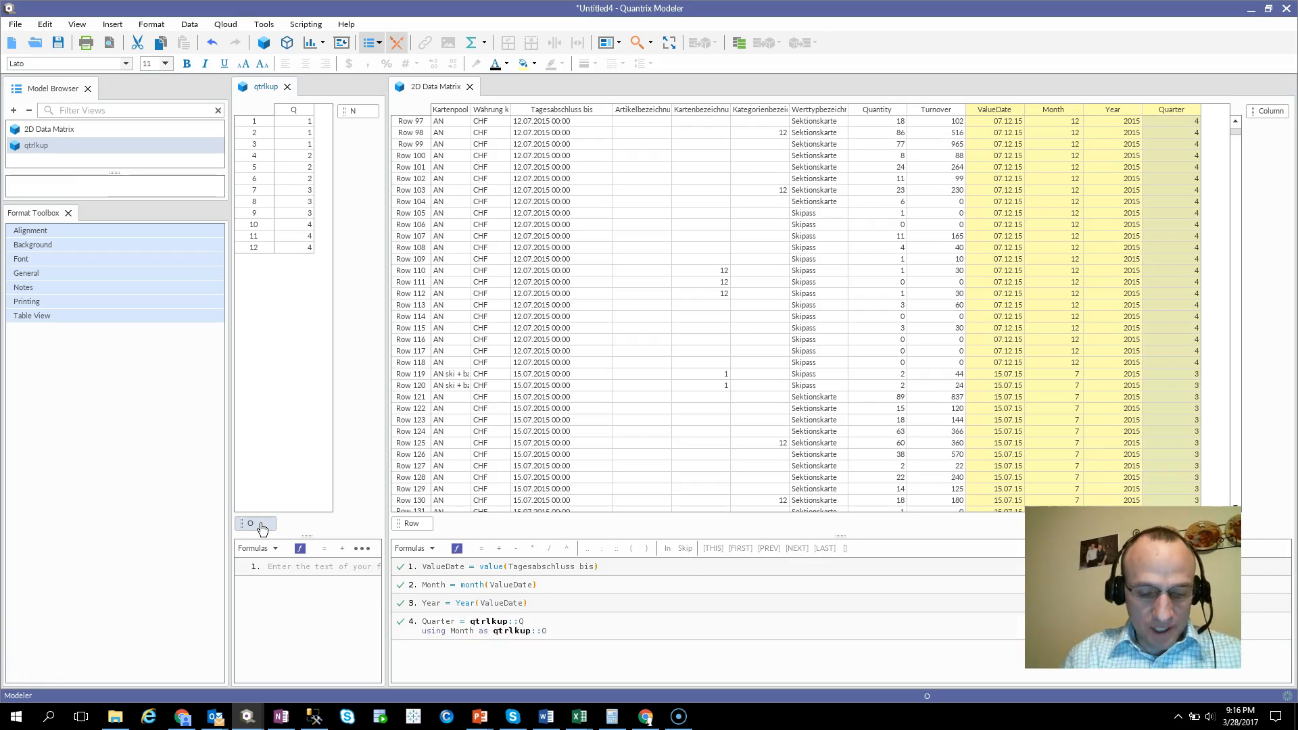
Rename the row category O of the qtrlkup matrix to Month.
double_click(263, 525)
text(Month)
click(863, 355)
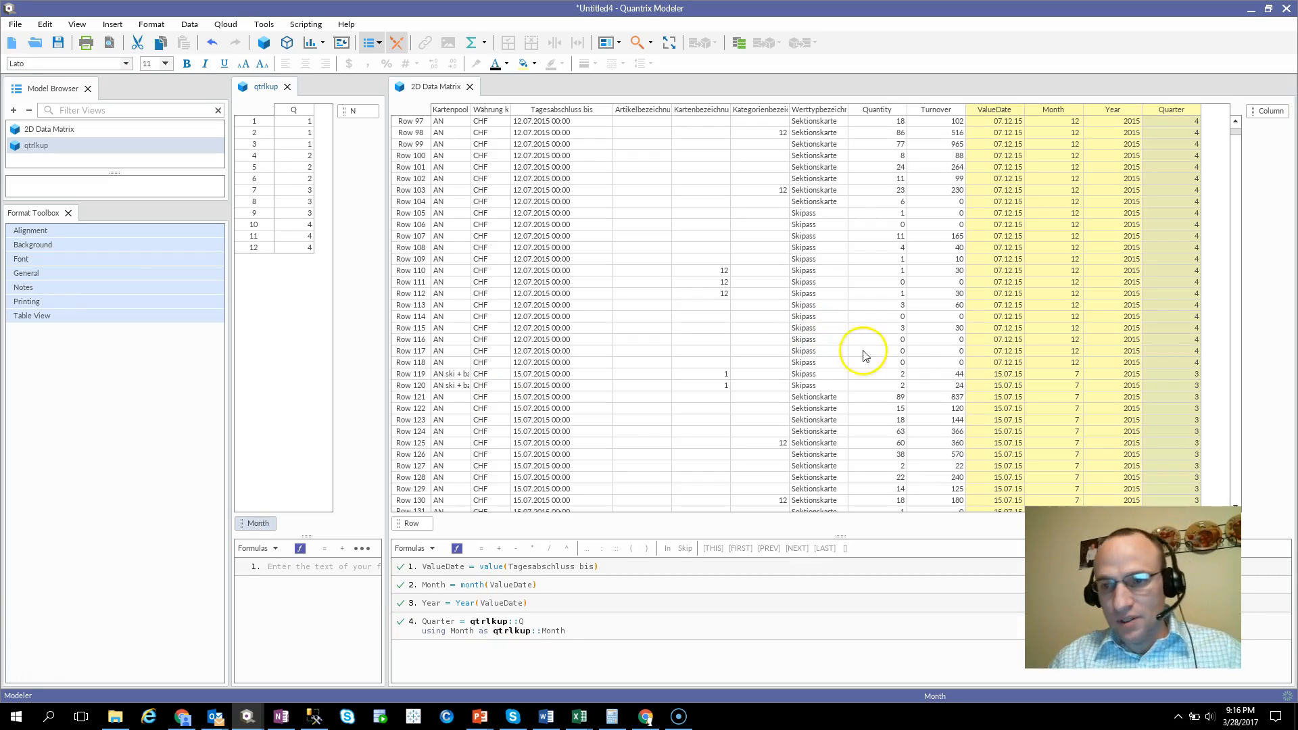
Check the Quarter column further down the rows, and close the Model Browser and Format Toolbox.
click(1177, 226)
scroll(1202, 274, down, 7)
scroll(1203, 273, down, 20)
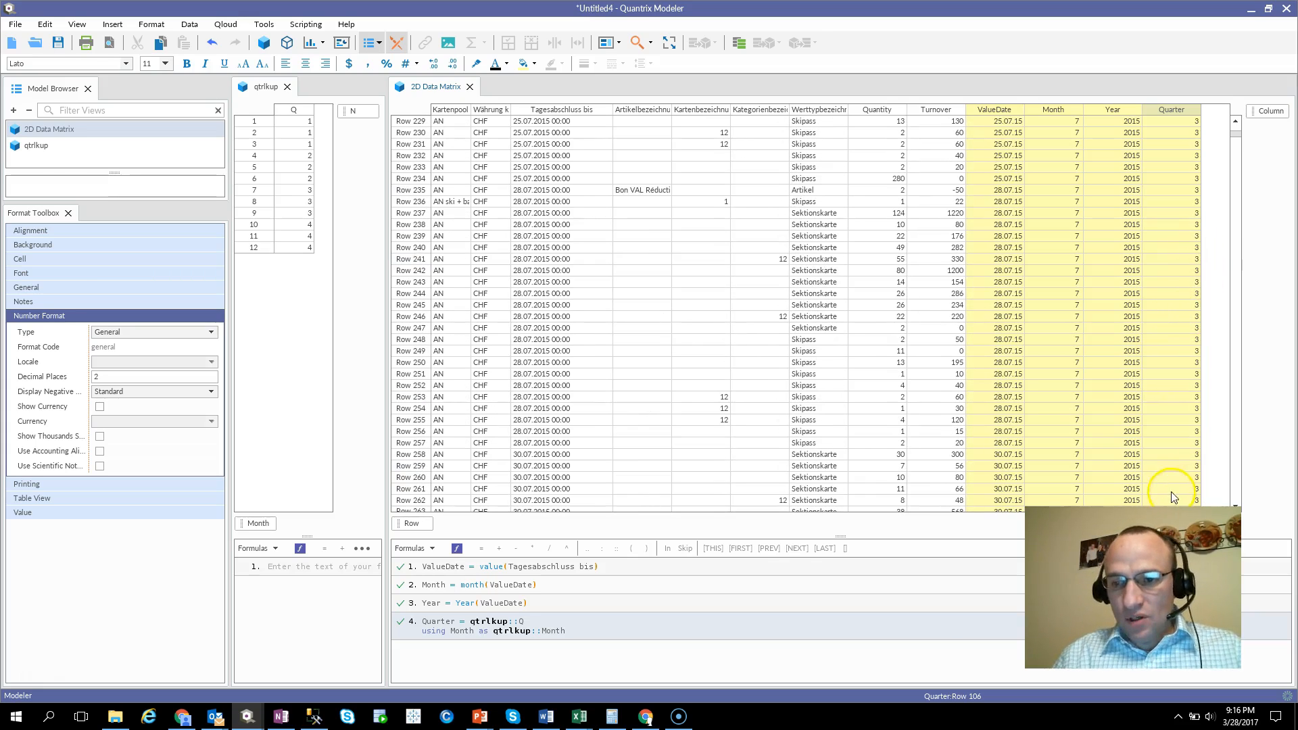
click(87, 88)
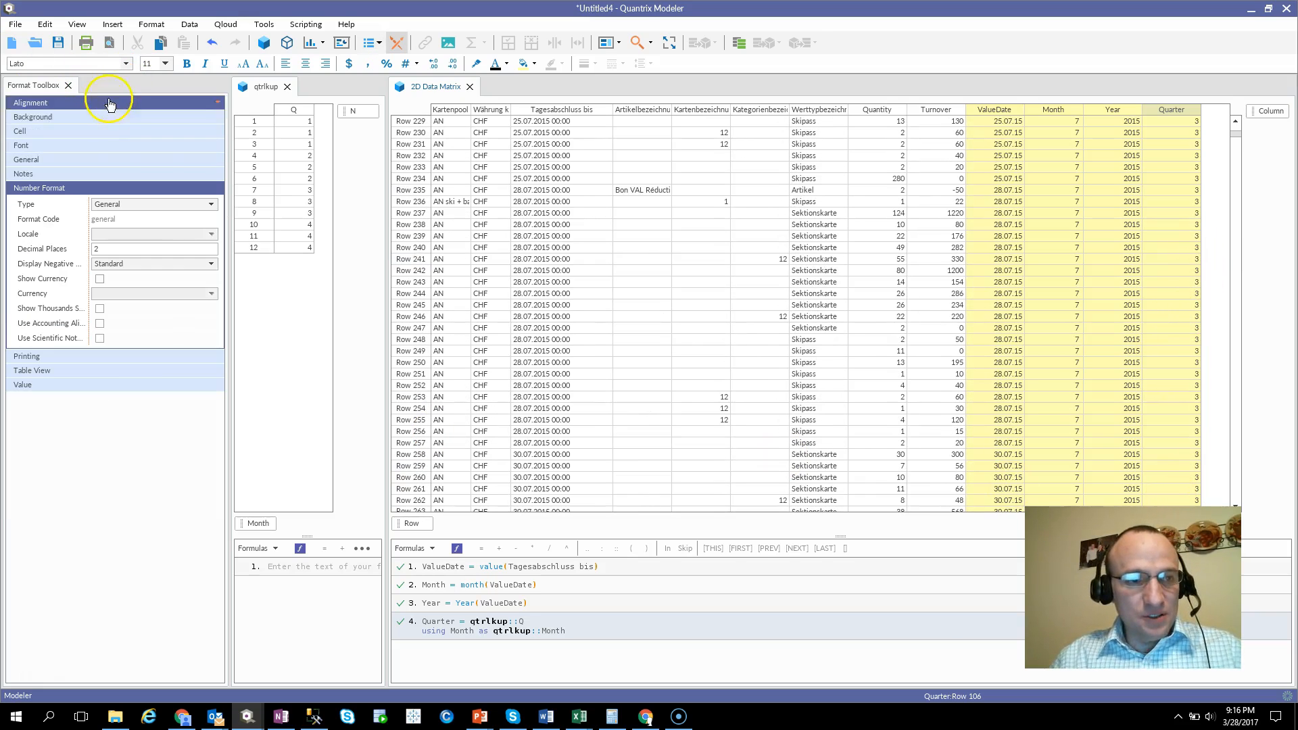
click(69, 86)
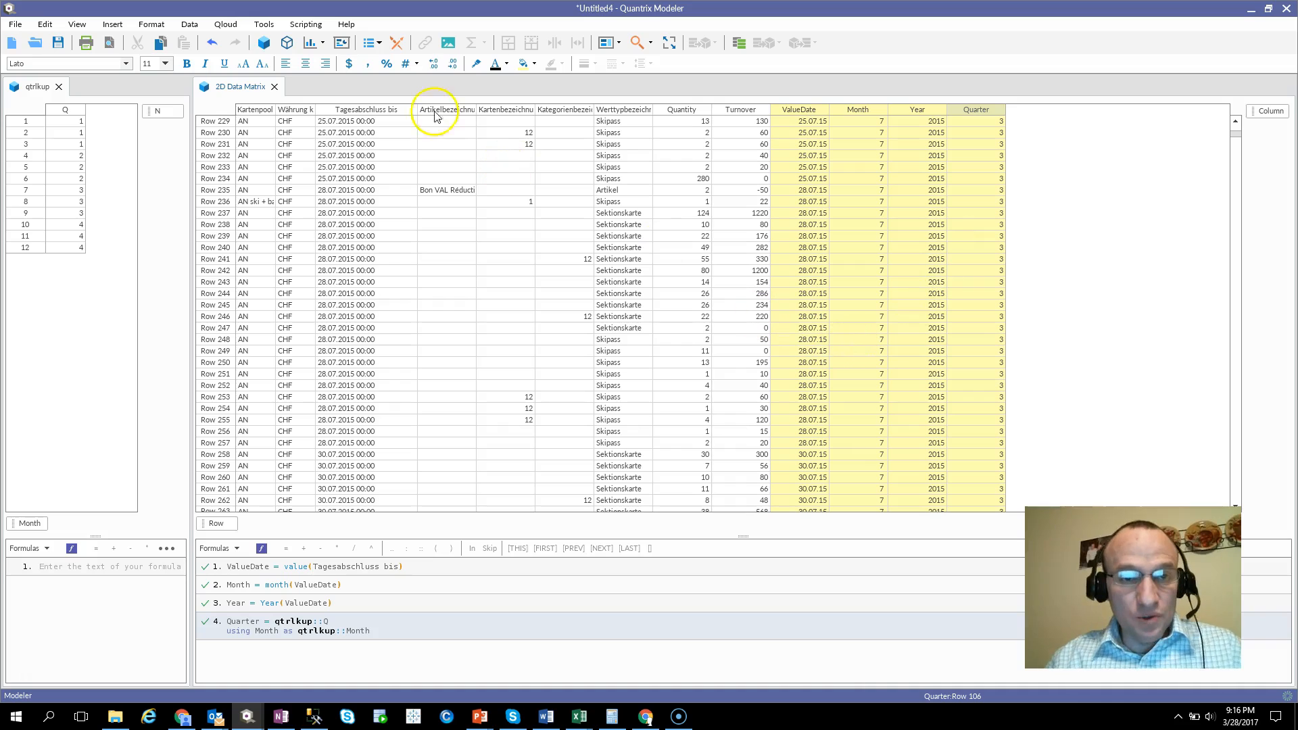
Create another new matrix, dock it below the 2D Data Matrix and enlarge its area.
click(268, 46)
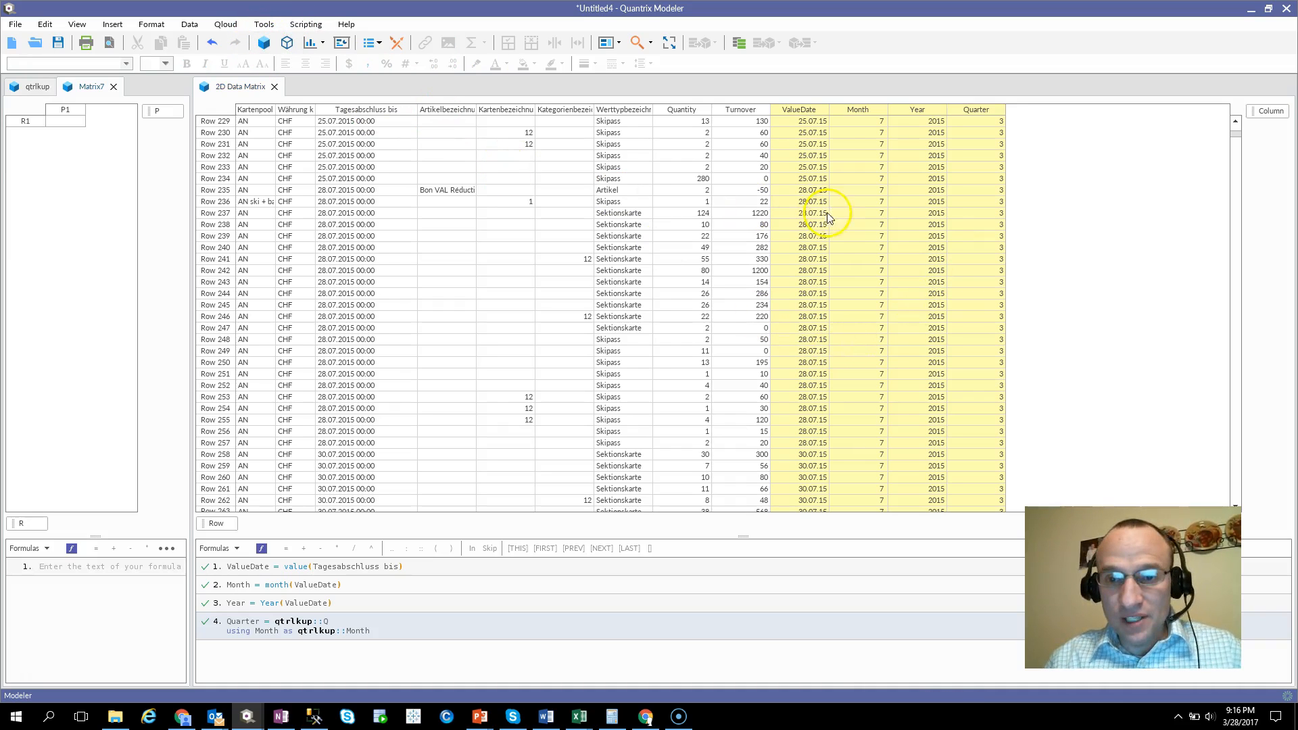
drag(93, 90, 482, 602)
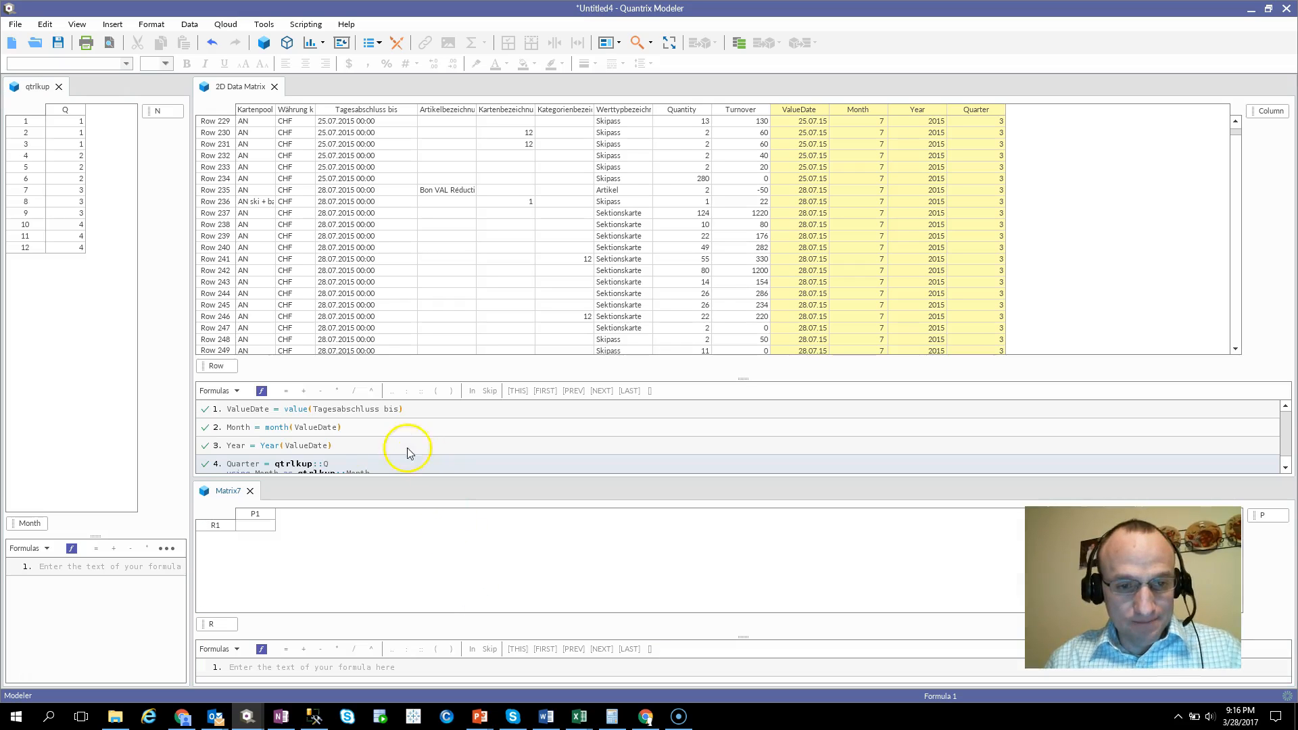
drag(298, 477, 311, 366)
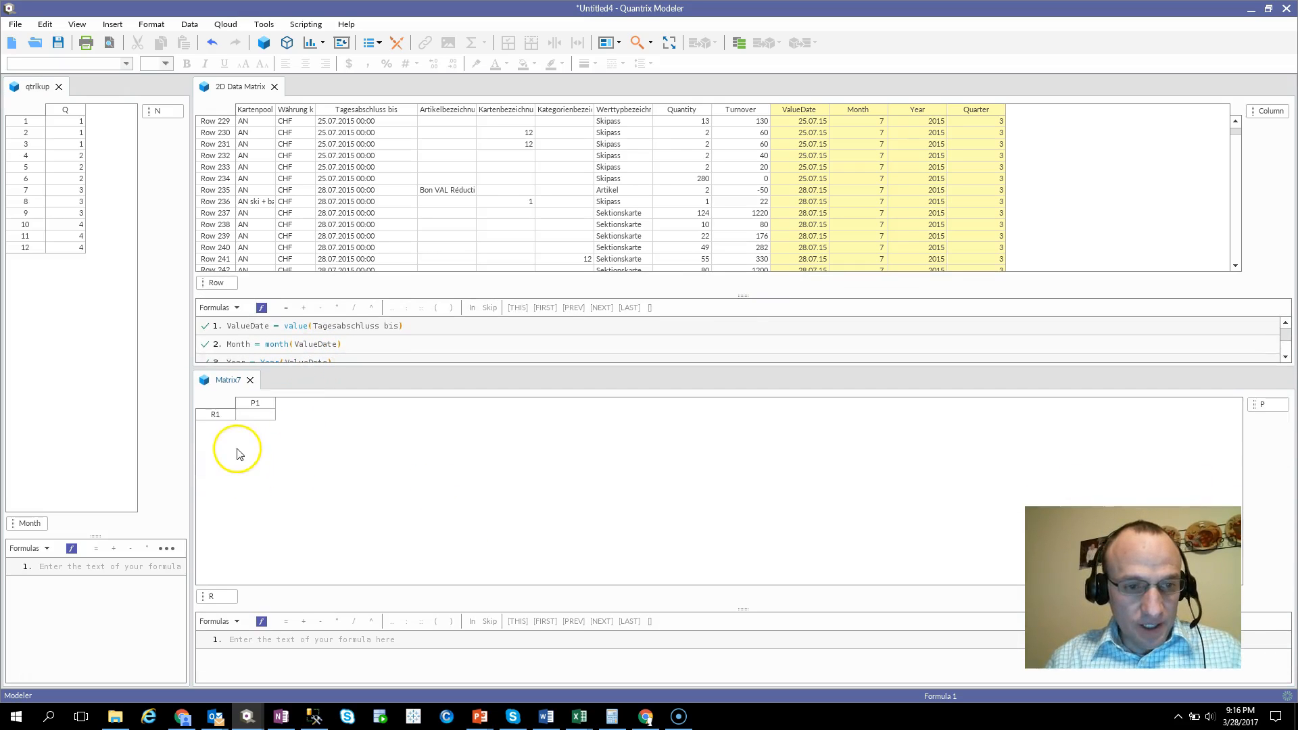
Name the first row of the new matrix 1 and add sequential rows up to 12.
click(217, 415)
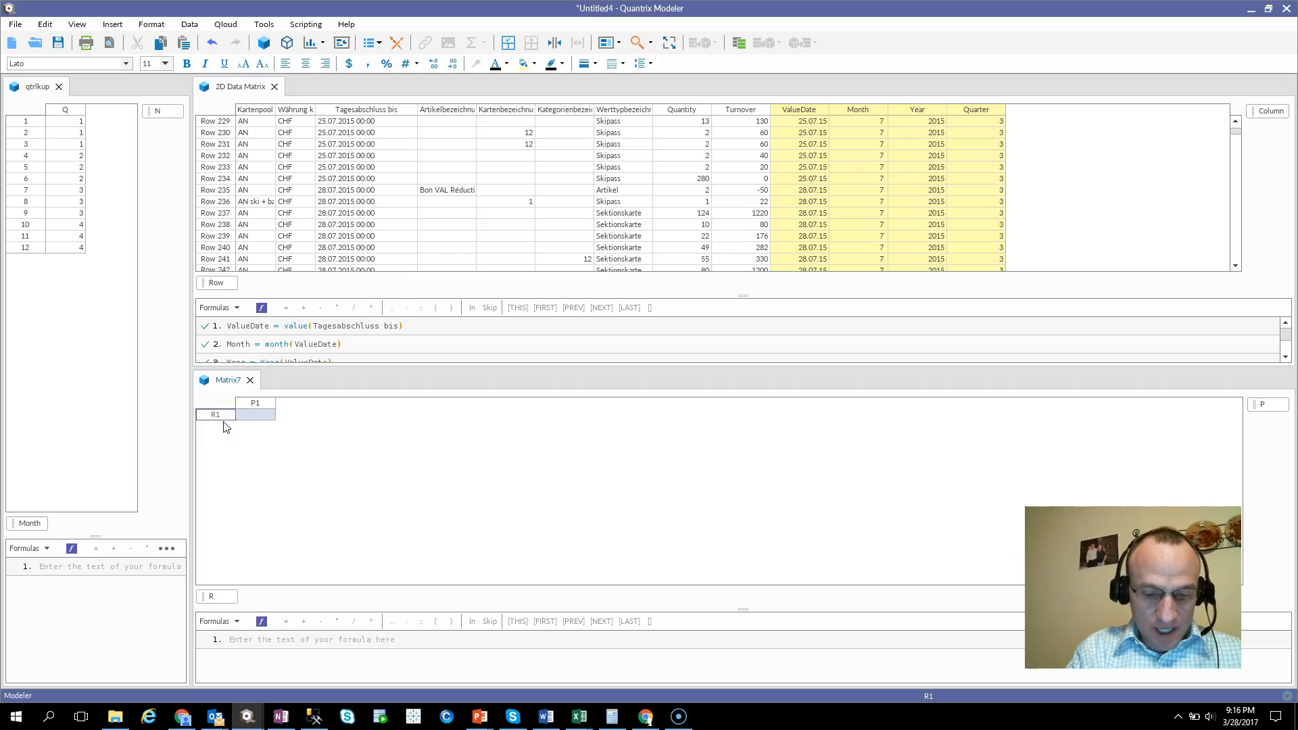
text(1)
key(Return)
key(Return)
key(Return)
key(Return)
key(Return)
key(Return)
key(Return)
key(Return)
key(Return)
key(Return)
key(Return)
Name the new matrix's first column 2015 and add columns 2016 and 2017.
click(274, 410)
click(264, 405)
text(201)
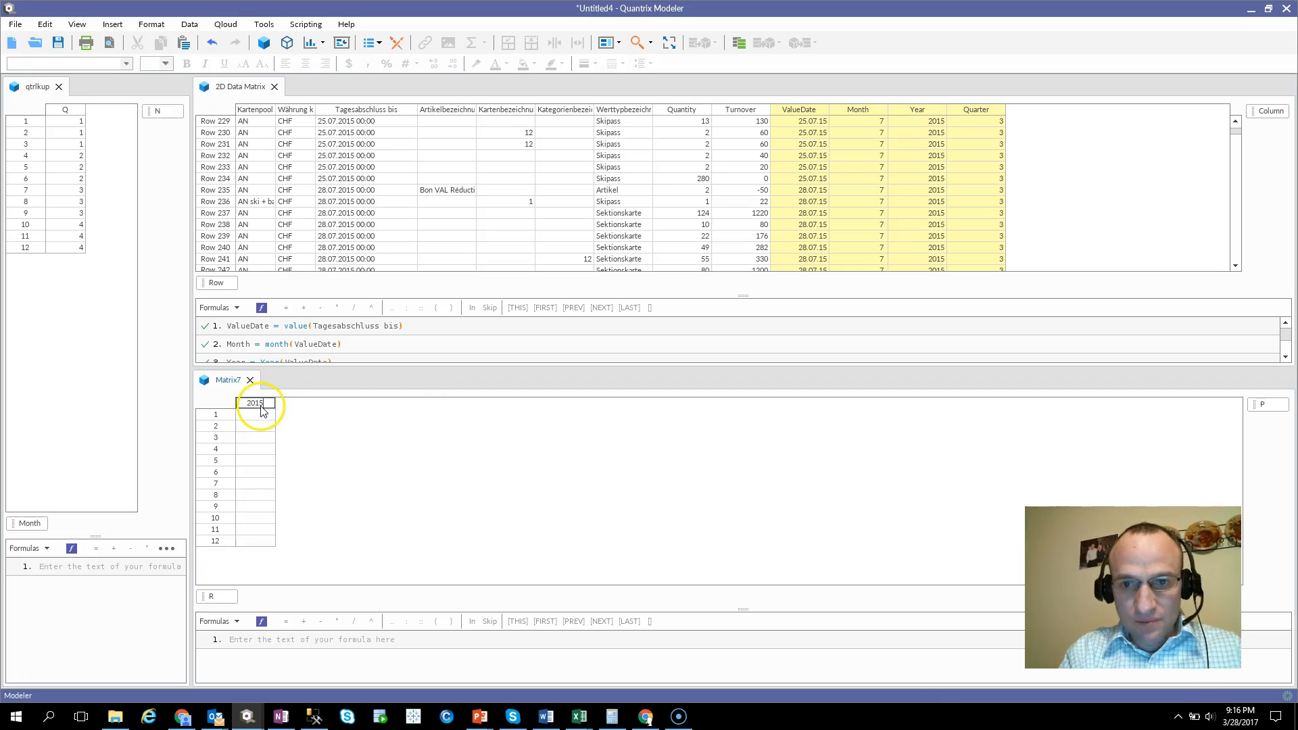
key(Return)
key(Return)
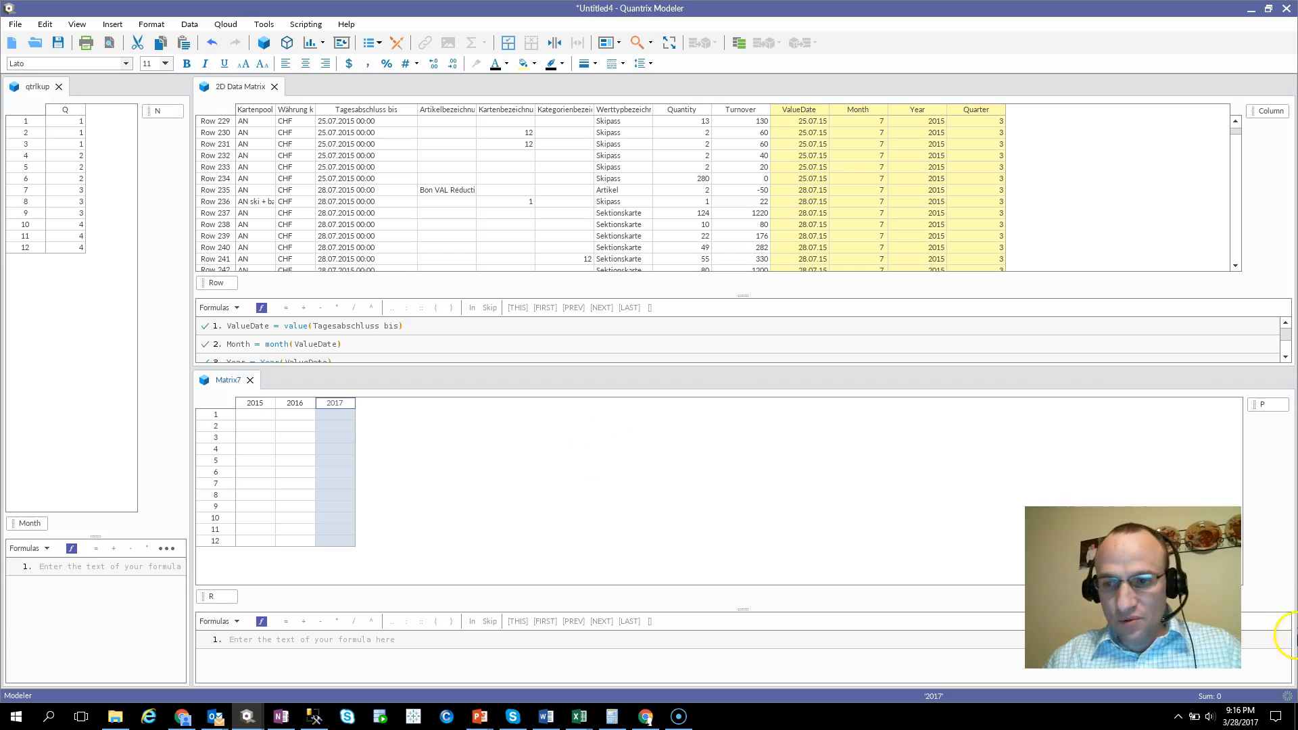
Rename the new matrix's column category to Year and its row category to Month.
click(1263, 404)
text(Year)
key(Return)
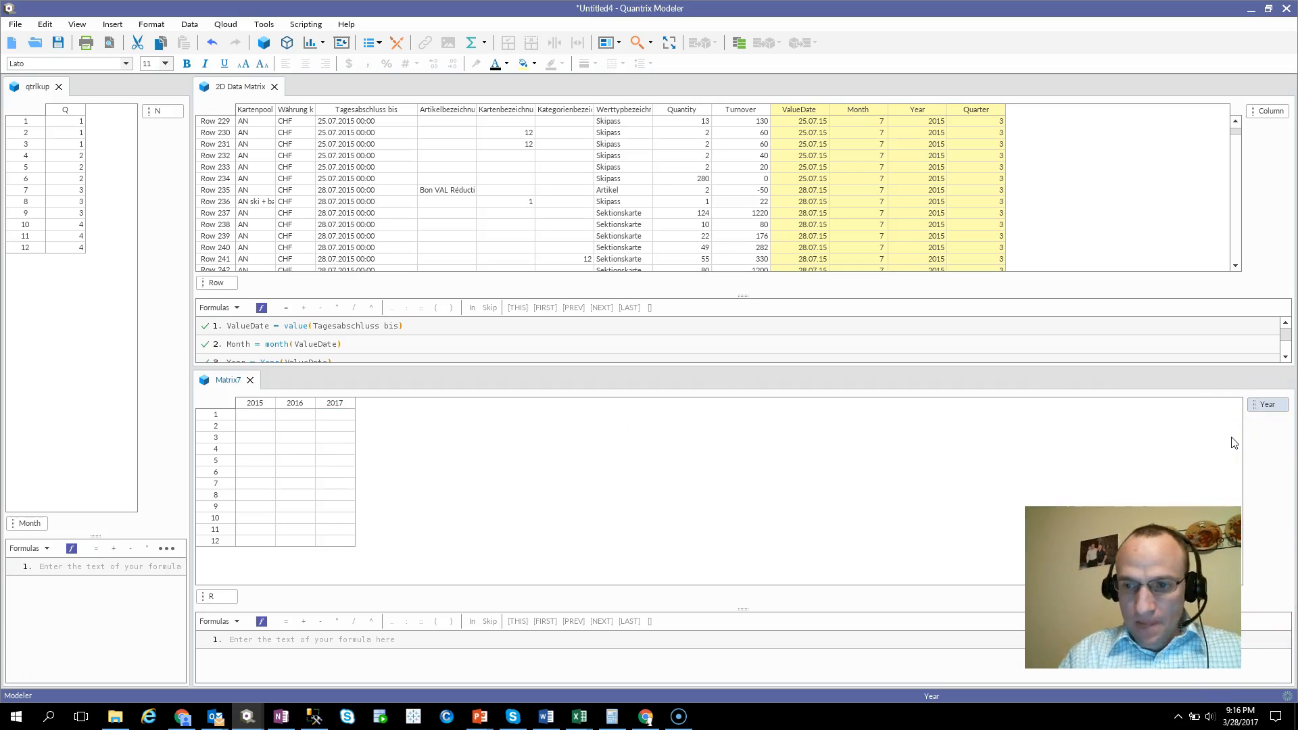
click(220, 596)
text(Month)
key(Return)
key(Return)
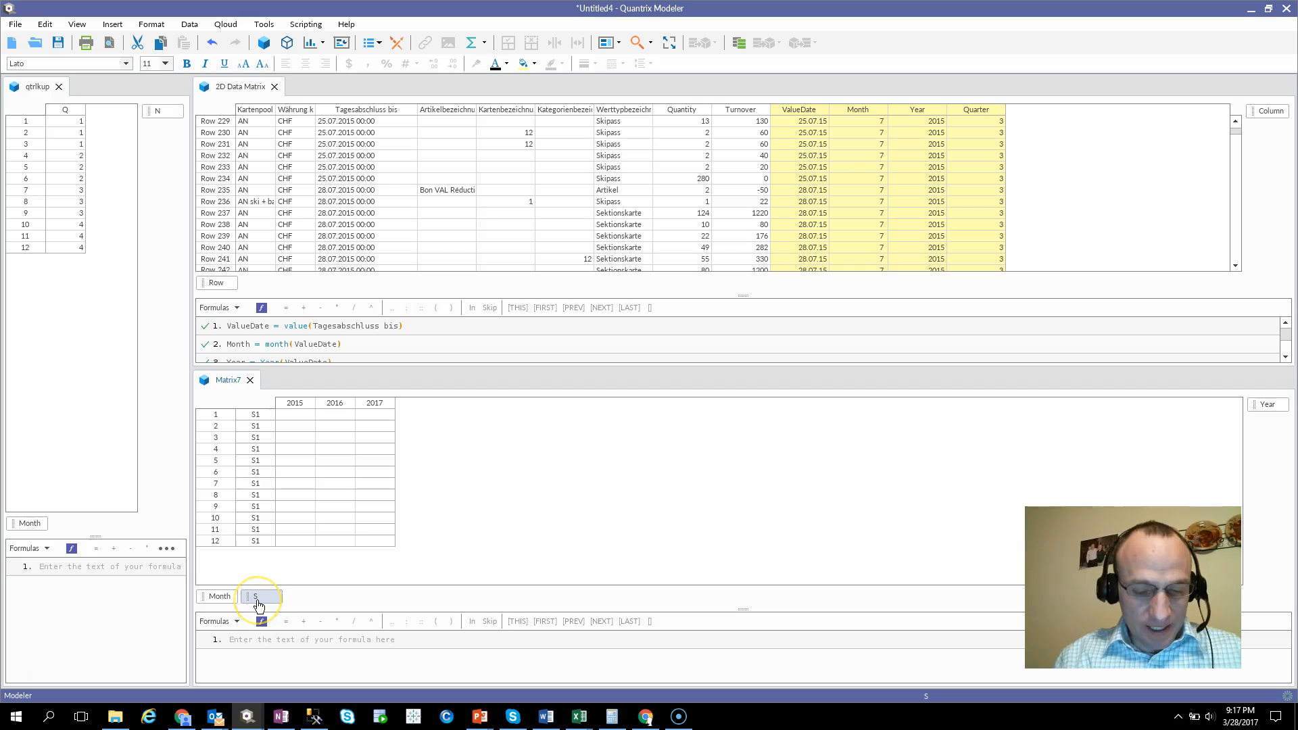
Add a second row category after Month and name it Metric.
text(Metric)
key(Return)
Name the first Metric item Quantity and add a second Metric item named Turnover.
click(250, 416)
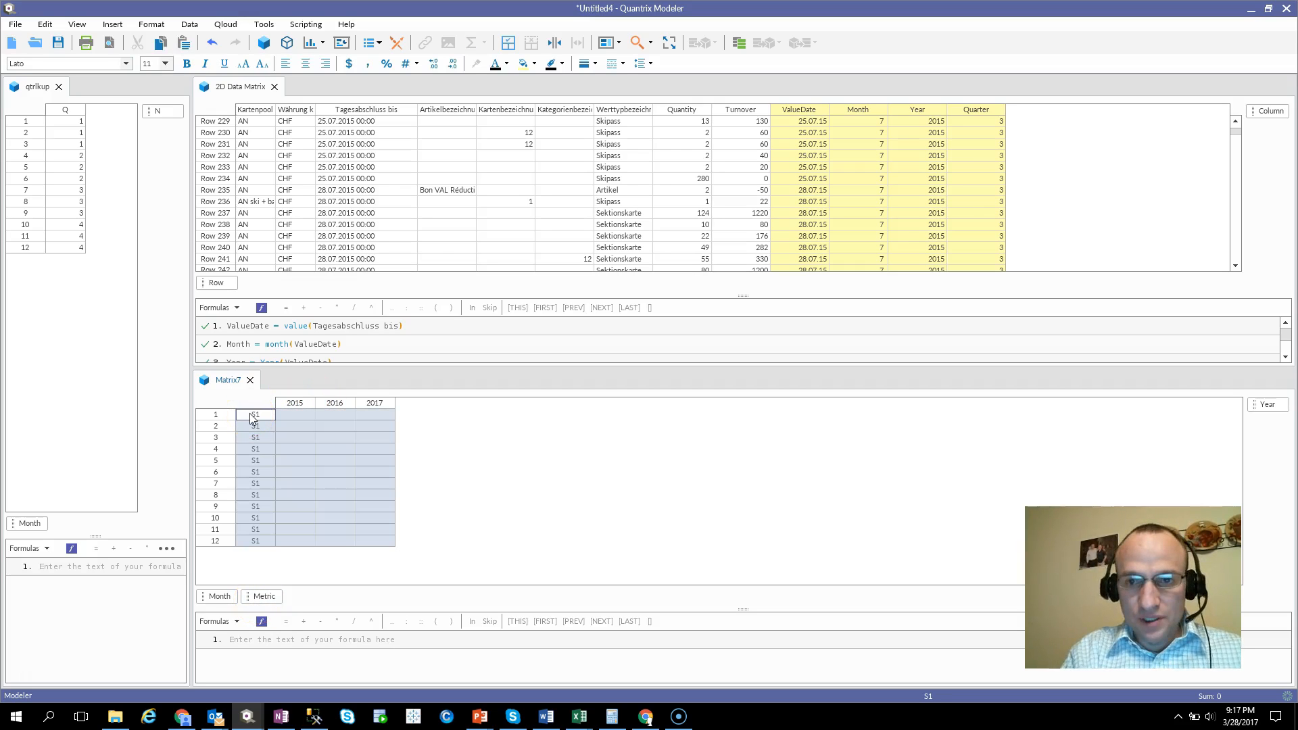
text(Quantity)
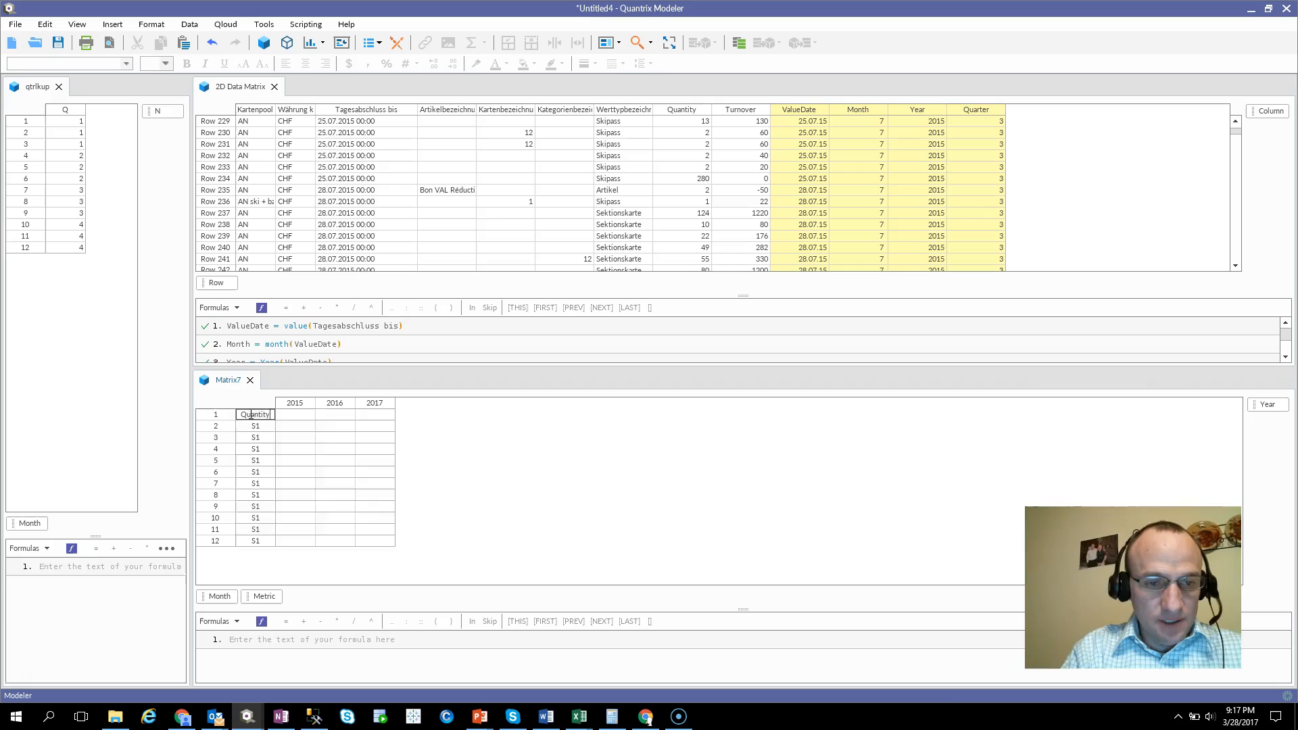
key(Return)
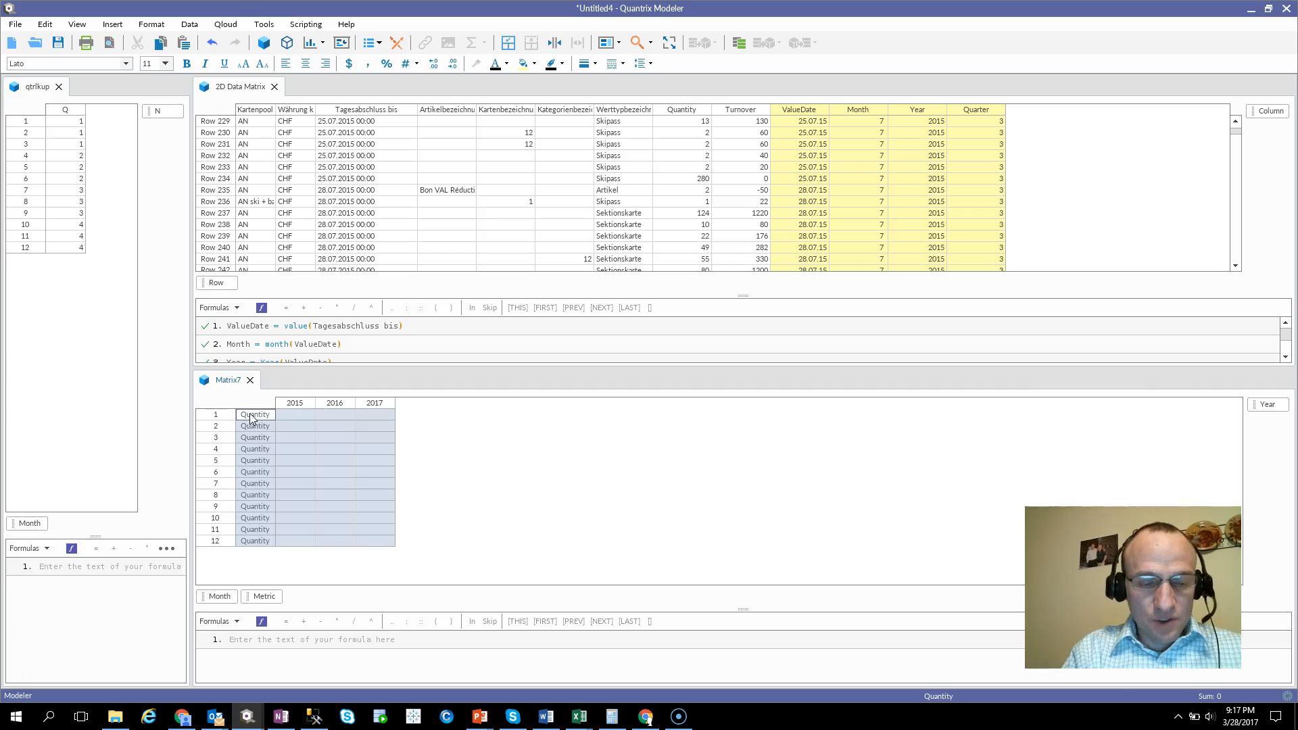
text(Tur)
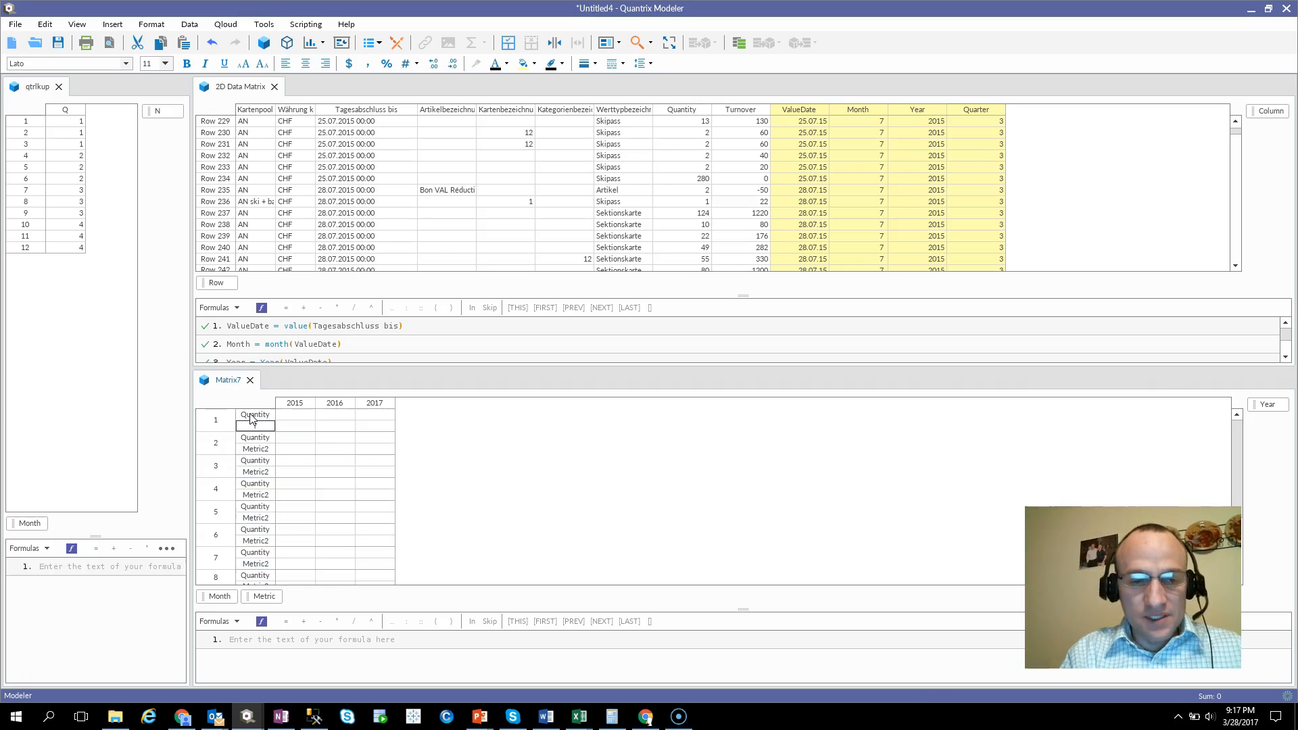
text(nover)
key(Return)
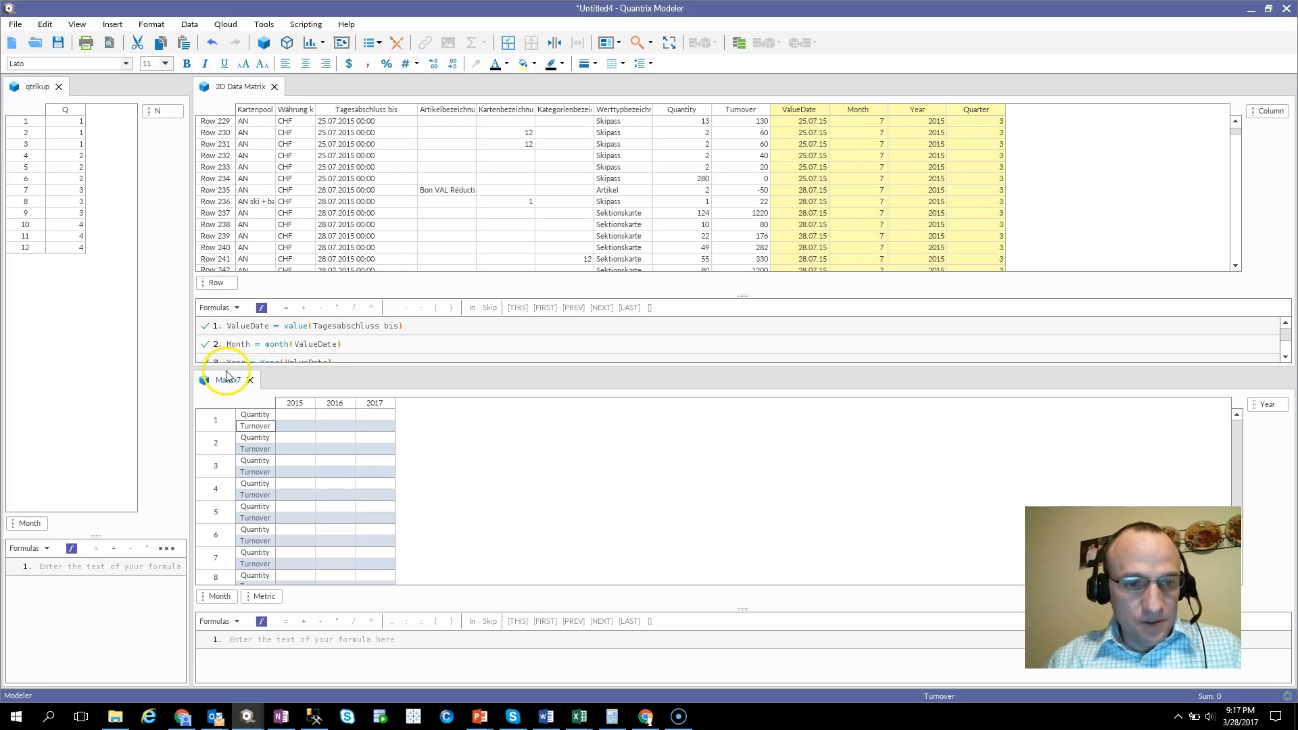
Give Matrix7 more vertical space below the 2D Data Matrix and close the qtrlkup matrix.
drag(227, 369, 227, 296)
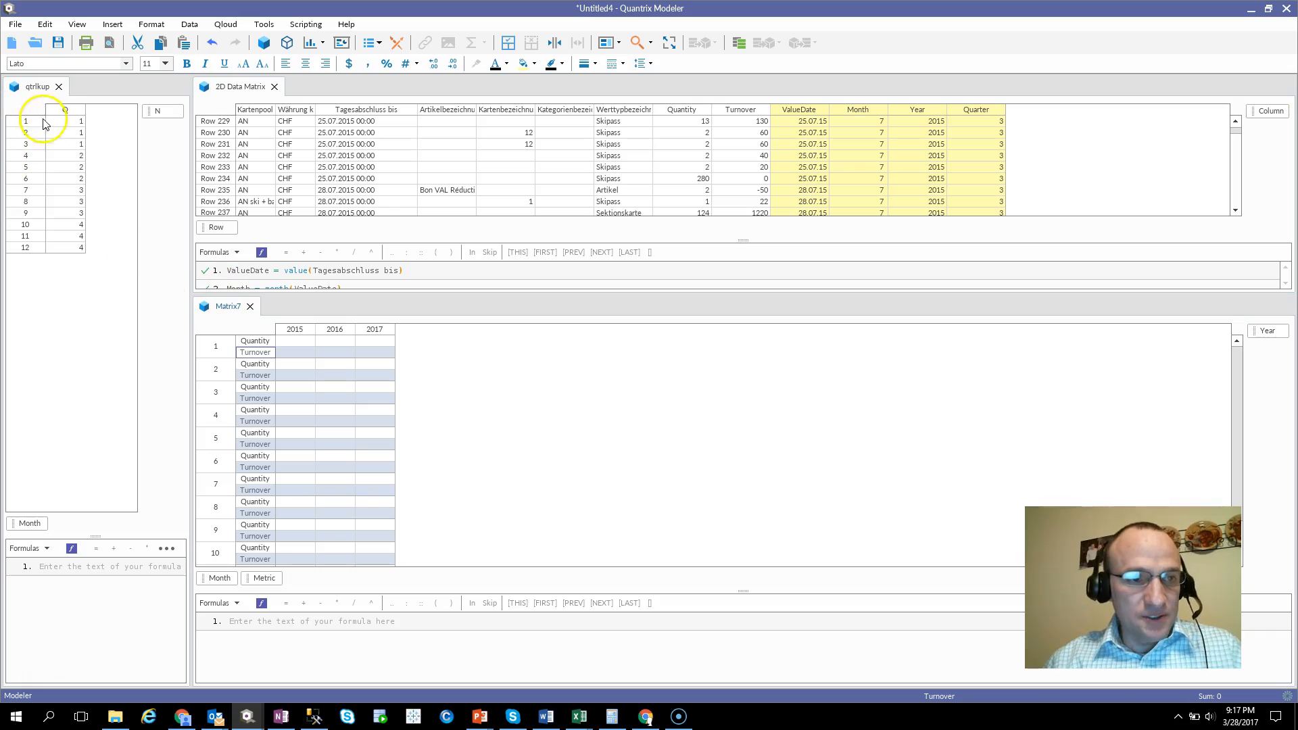
click(51, 86)
click(59, 86)
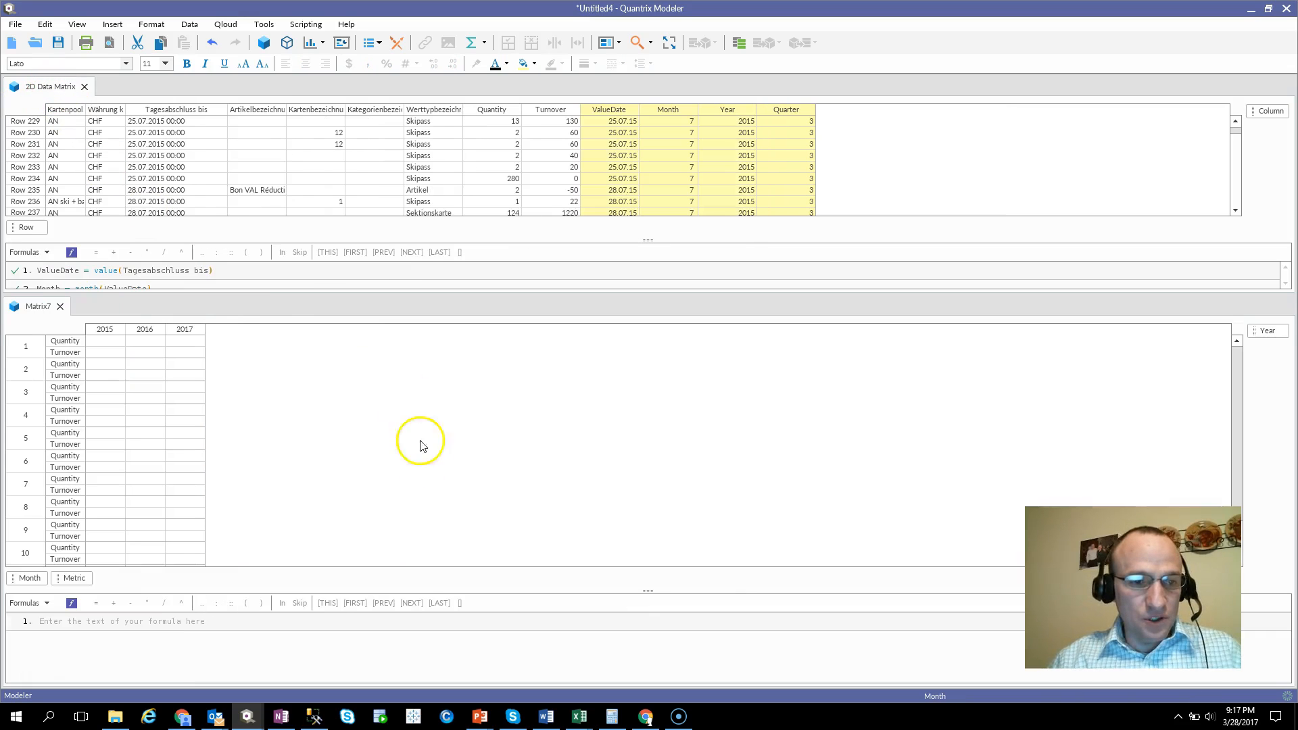
Start a formula for Quantity in Matrix7 as the sum of the 2D Data Matrix's Quantity column.
click(78, 345)
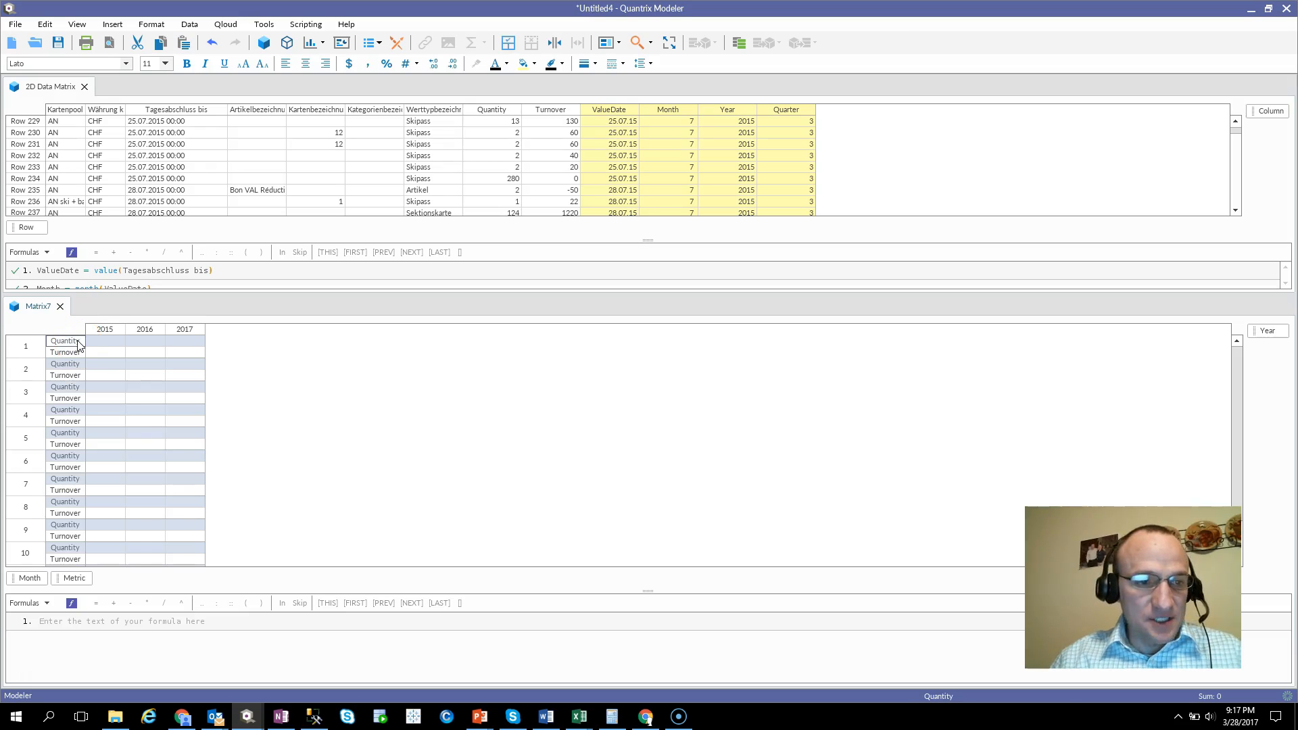
text(= sum()
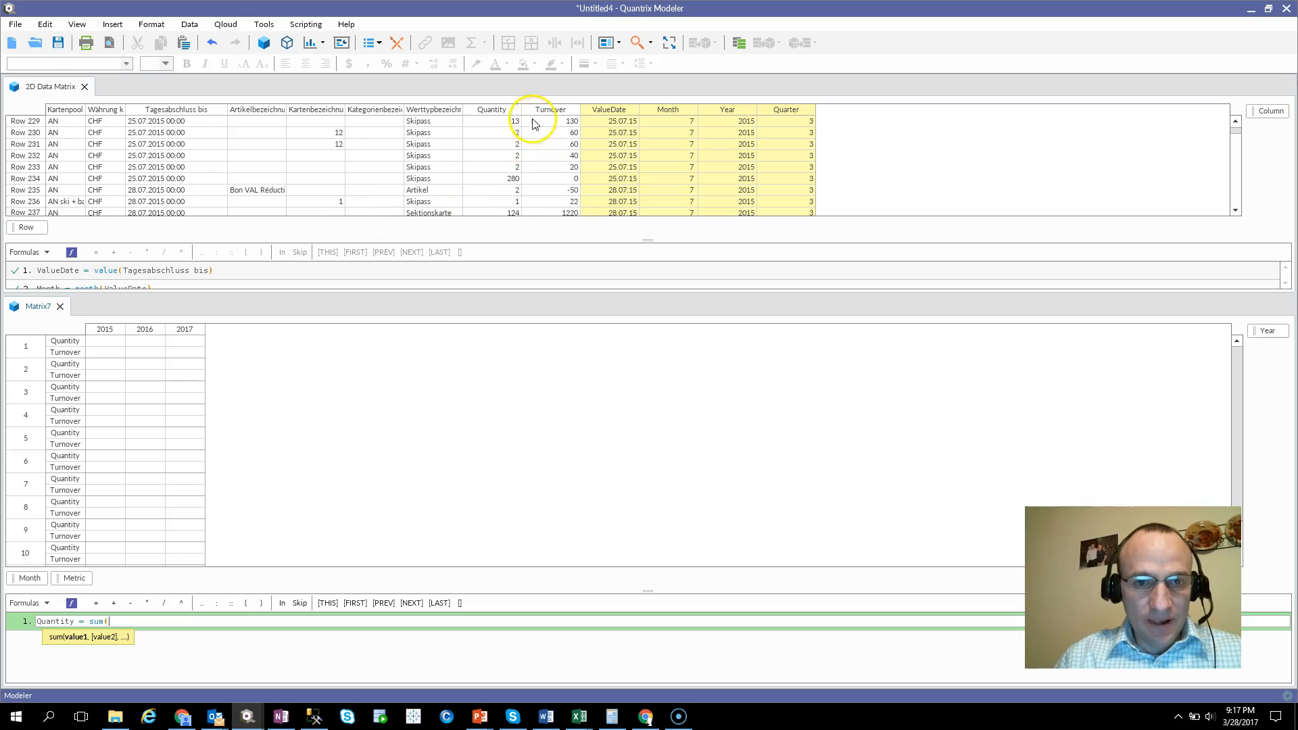
click(504, 110)
text())
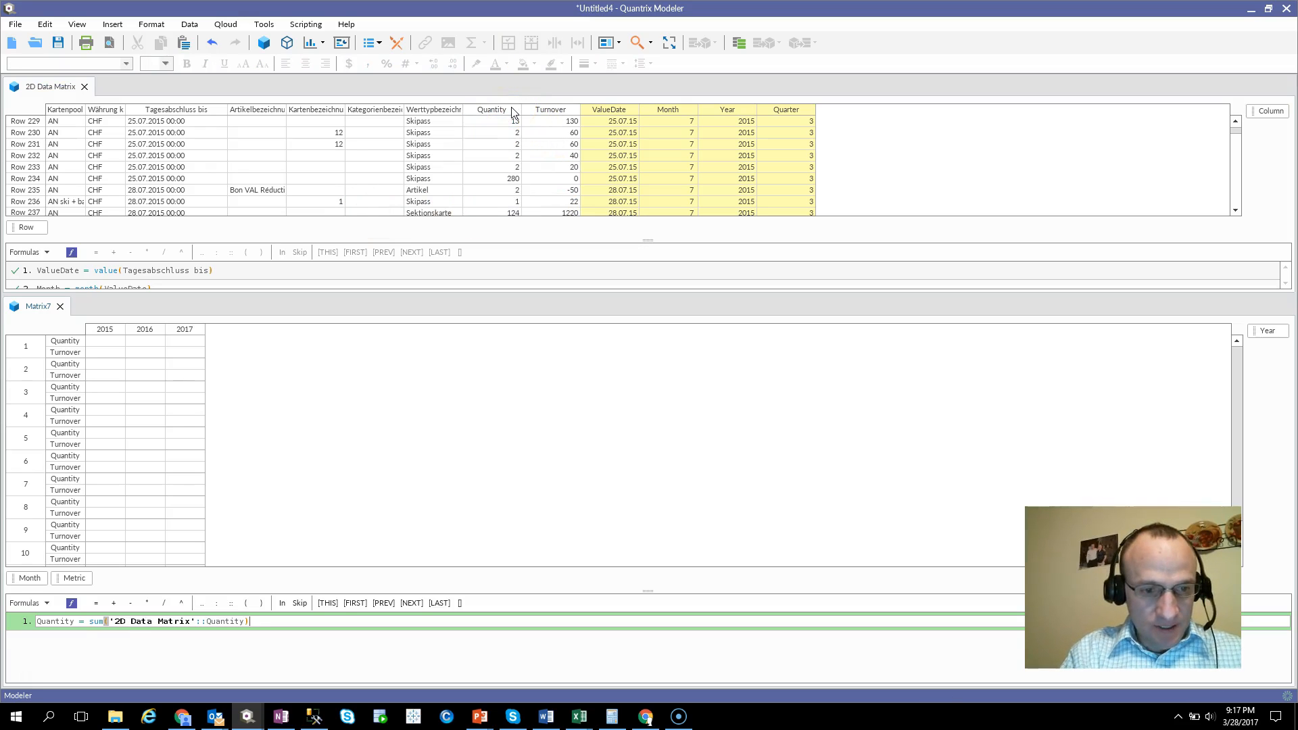
Complete the Quantity formula with a using clause mapping the 2D Data Matrix's Month as Month and Year as Year.
key(shift+Return)
text(using)
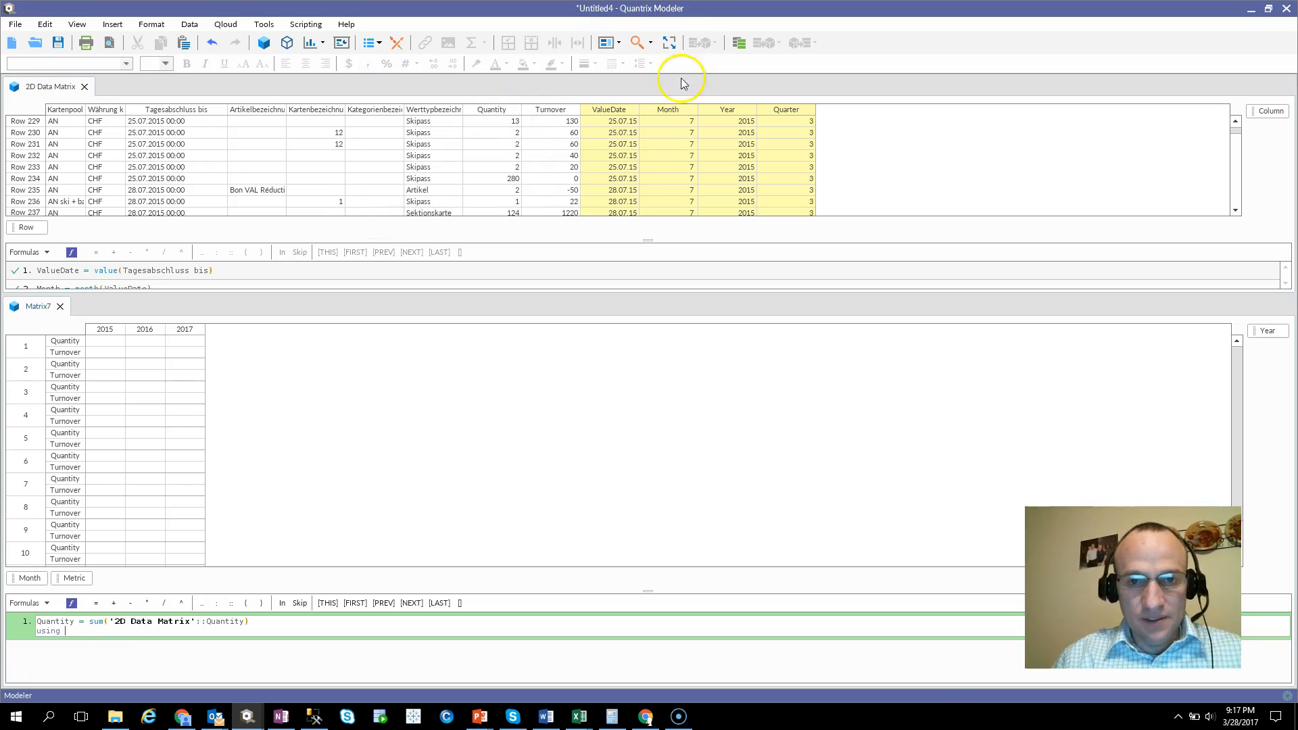
click(666, 115)
text(ata Matrix'::Month as)
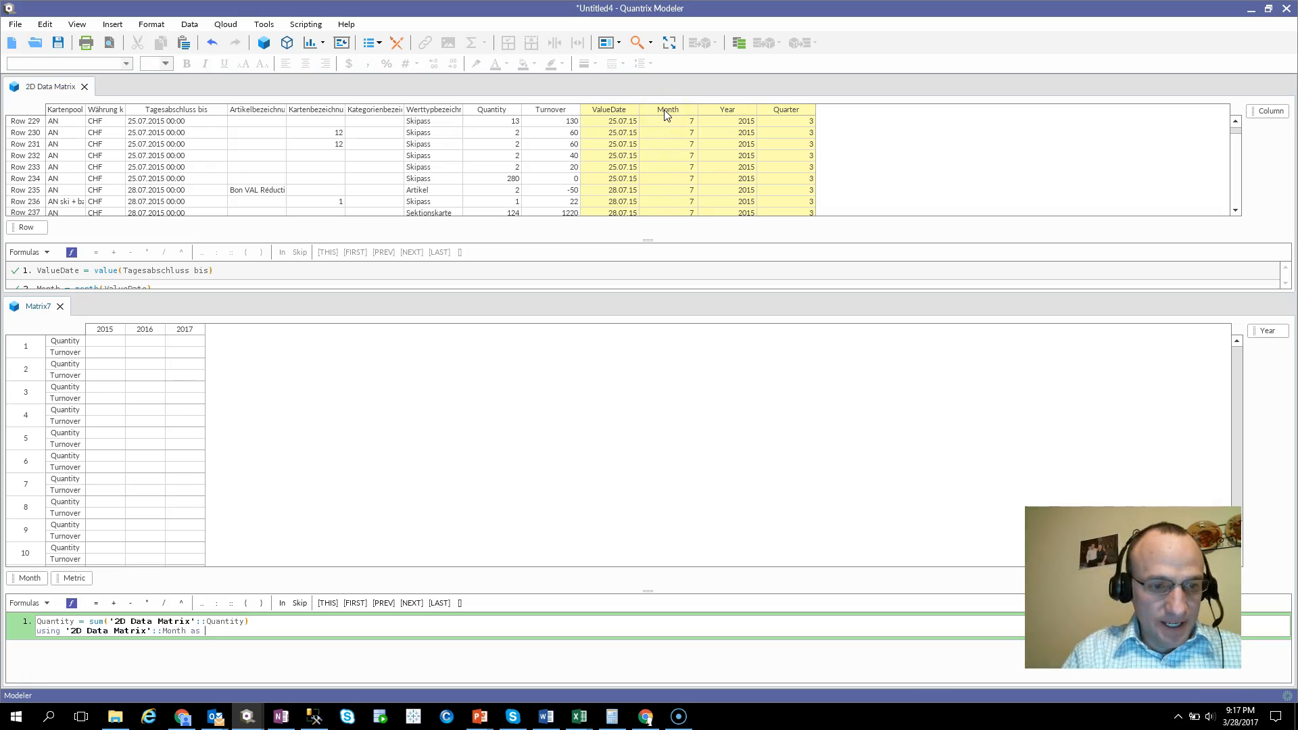
click(32, 579)
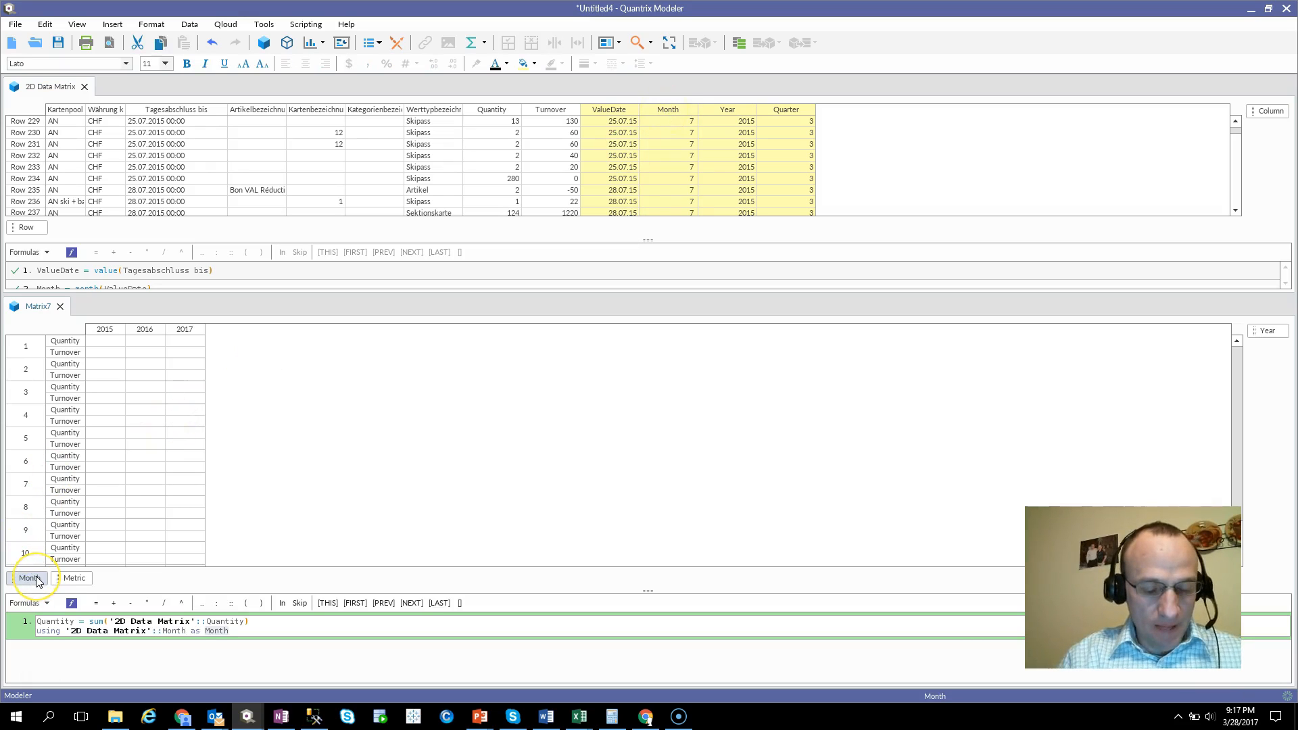
key(Return)
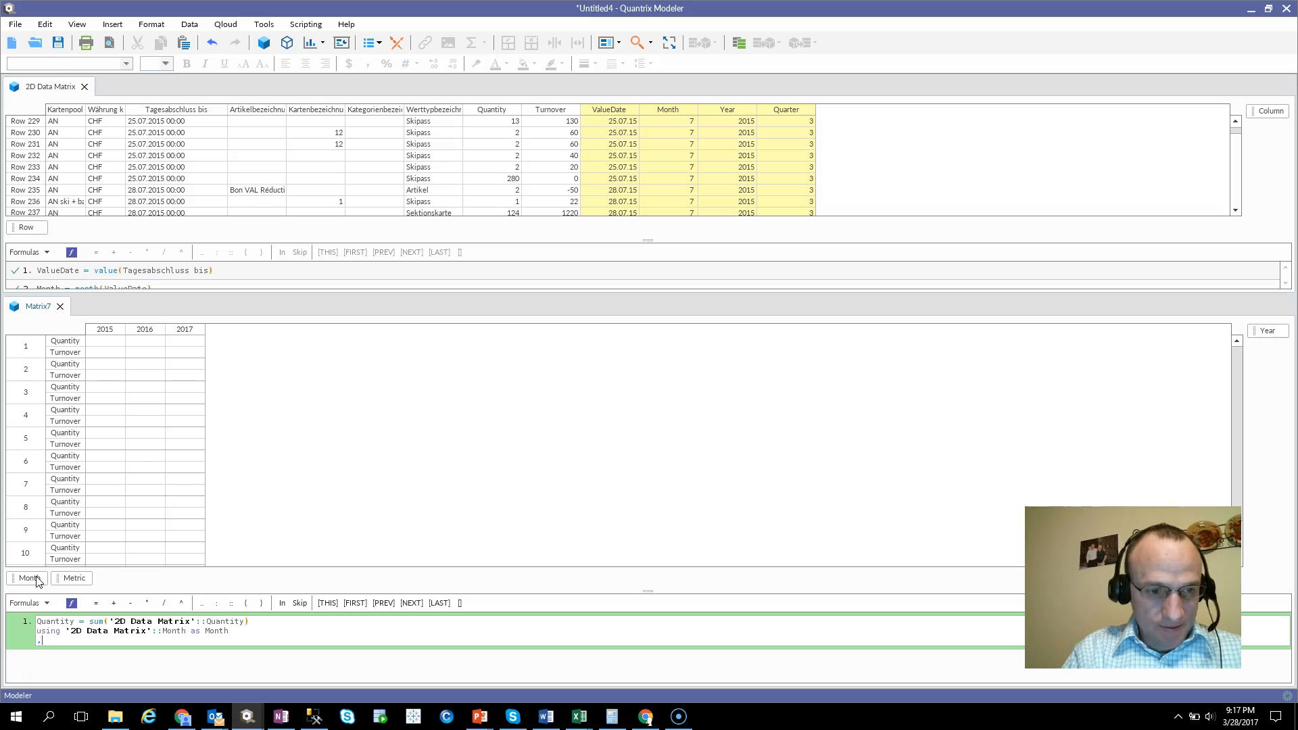
text(,)
click(742, 113)
text(as Year)
key(Return)
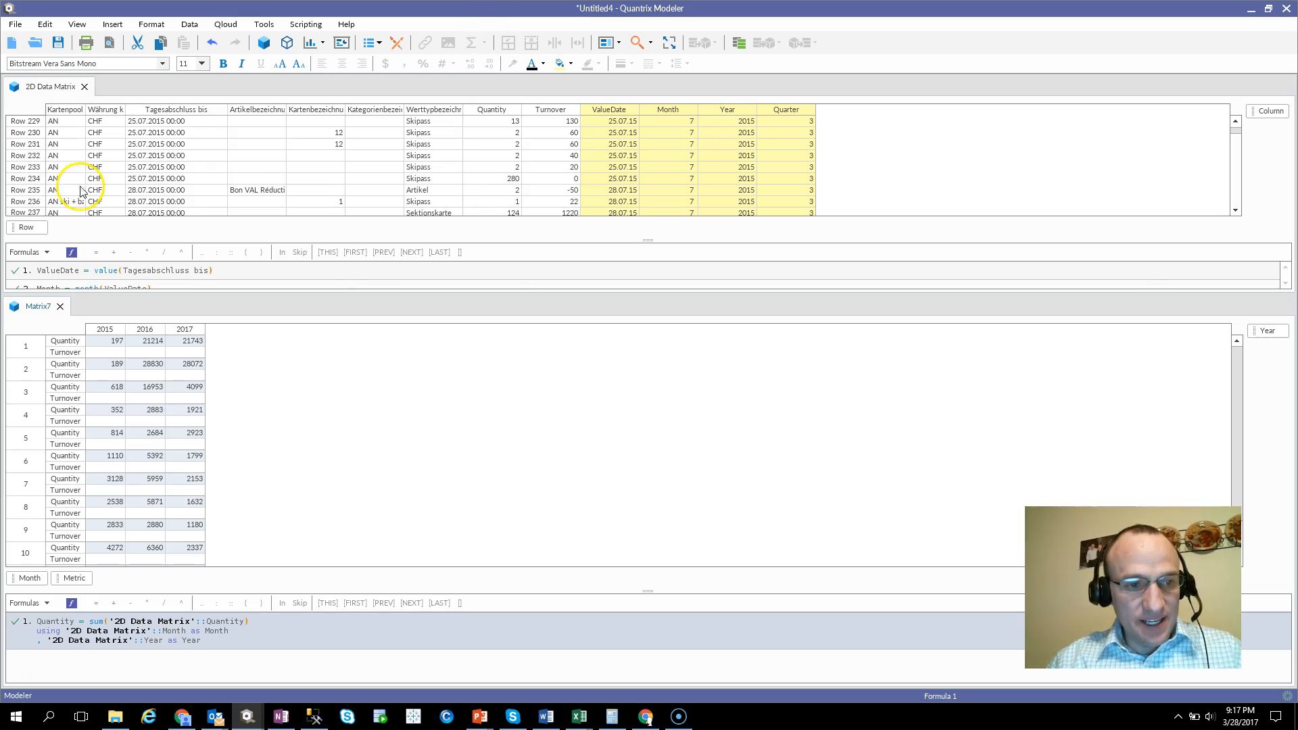
Detect a timeline in Matrix7 and convert its Year and Month categories to it.
click(76, 353)
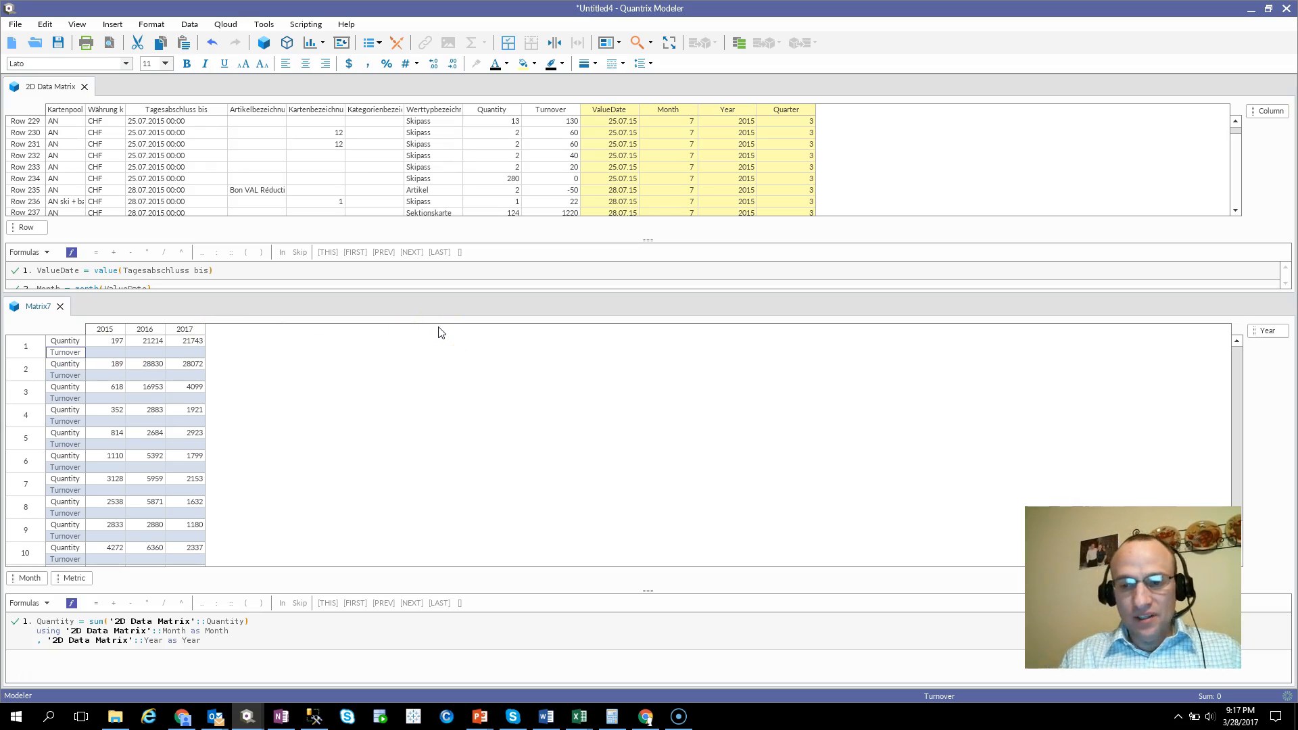
click(107, 330)
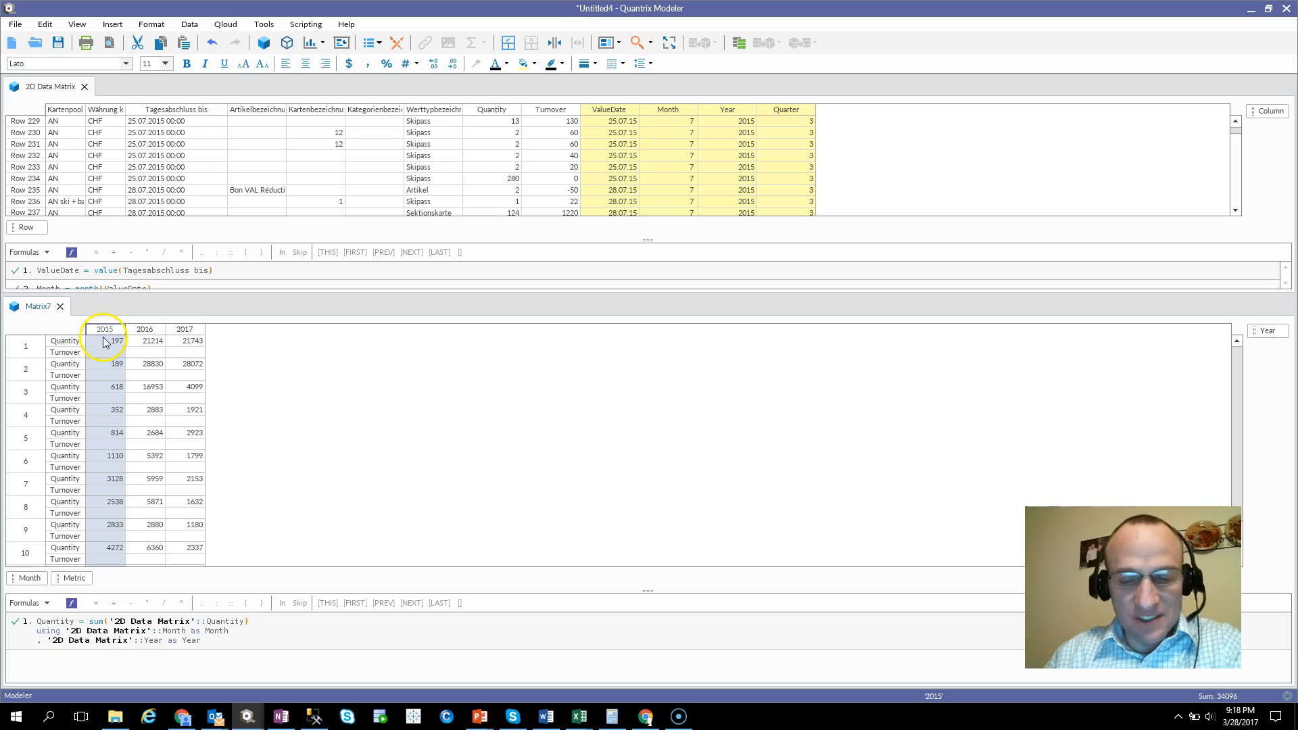
right_click(34, 580)
mouse_move(152, 585)
click(180, 601)
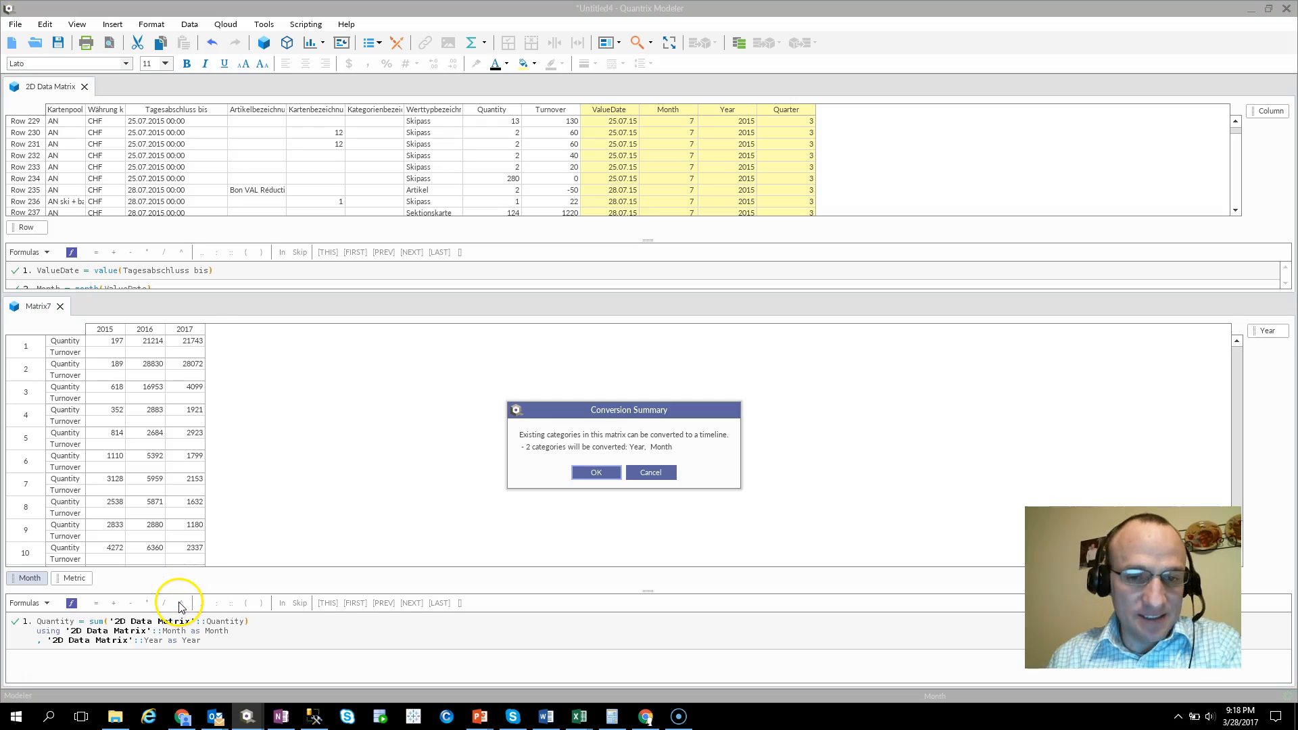
click(587, 473)
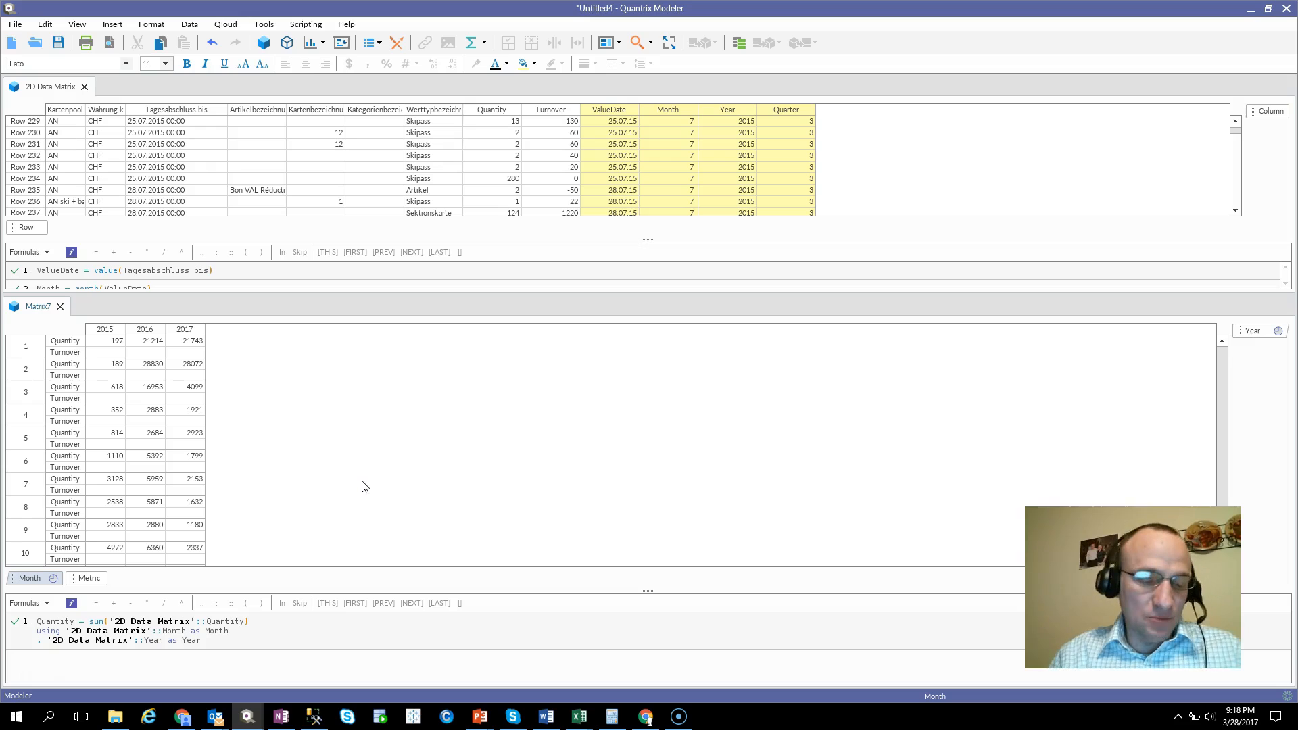
click(375, 463)
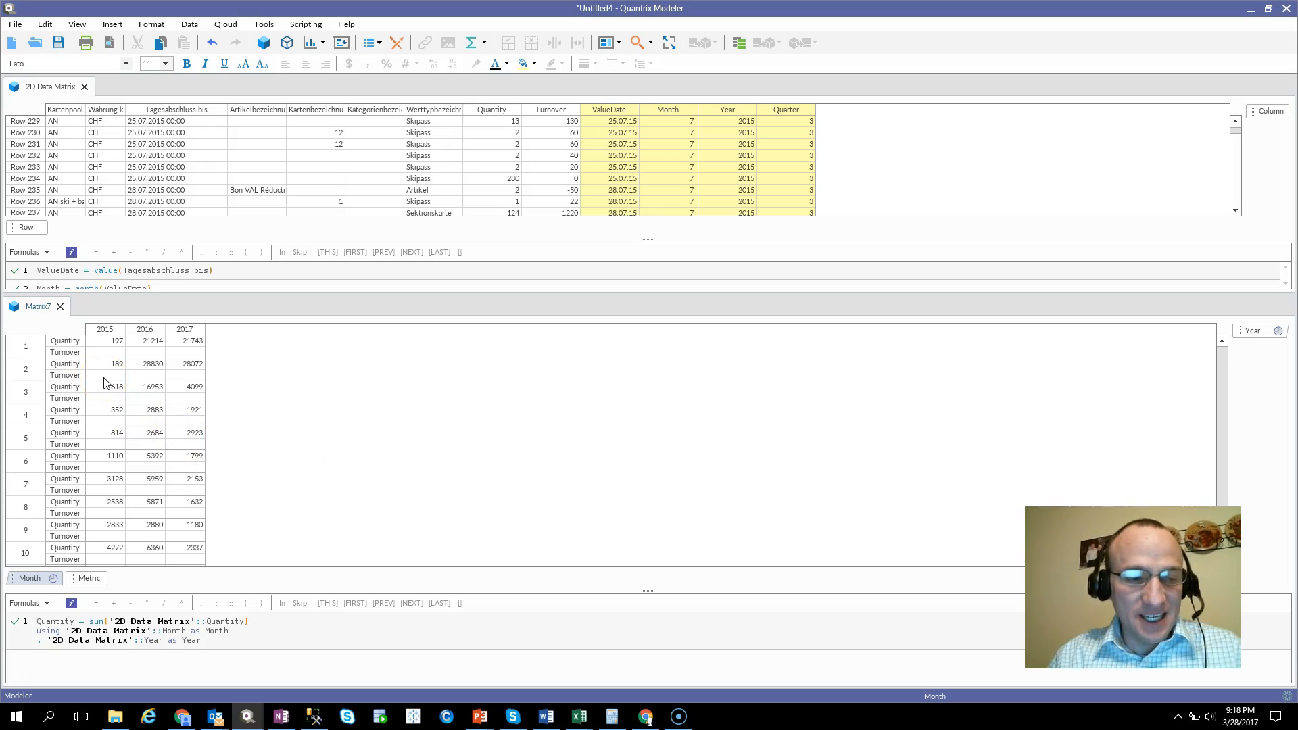
Create a new matrix in the same pane as Matrix7 and give it rows 1 to 4.
click(265, 46)
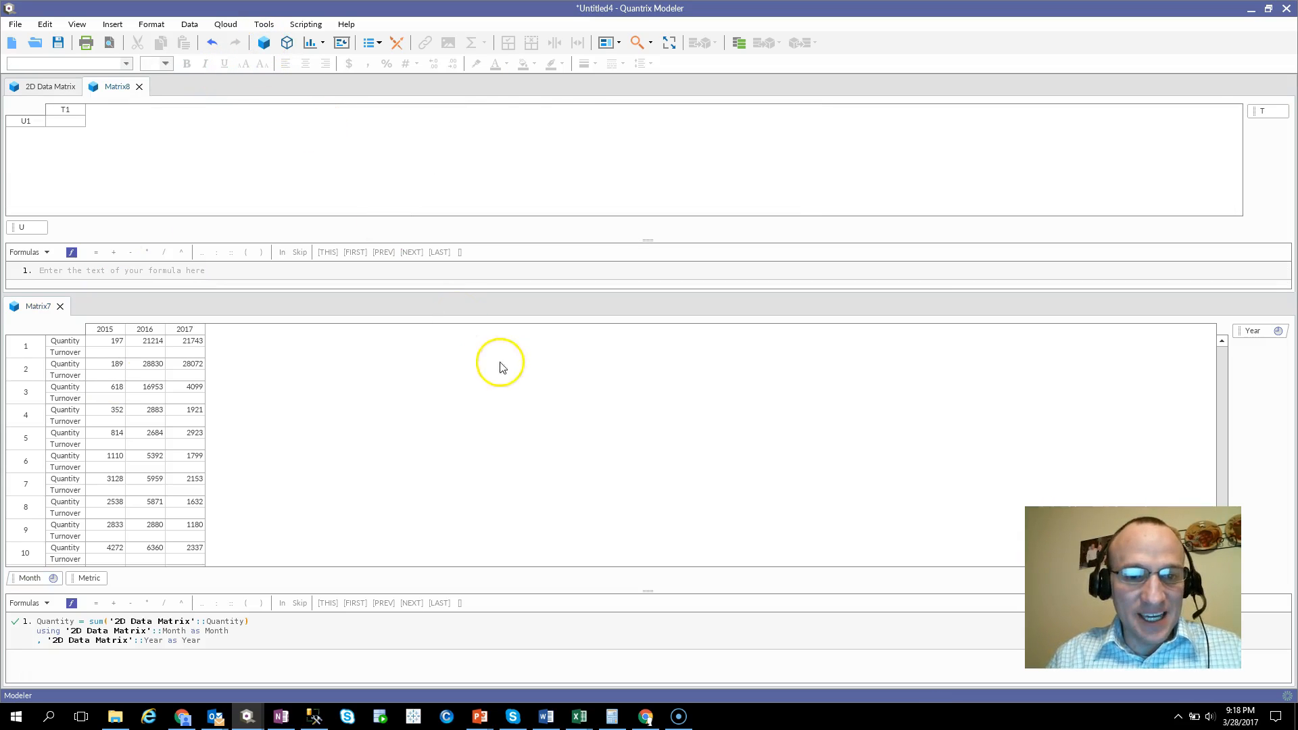
drag(113, 91, 112, 312)
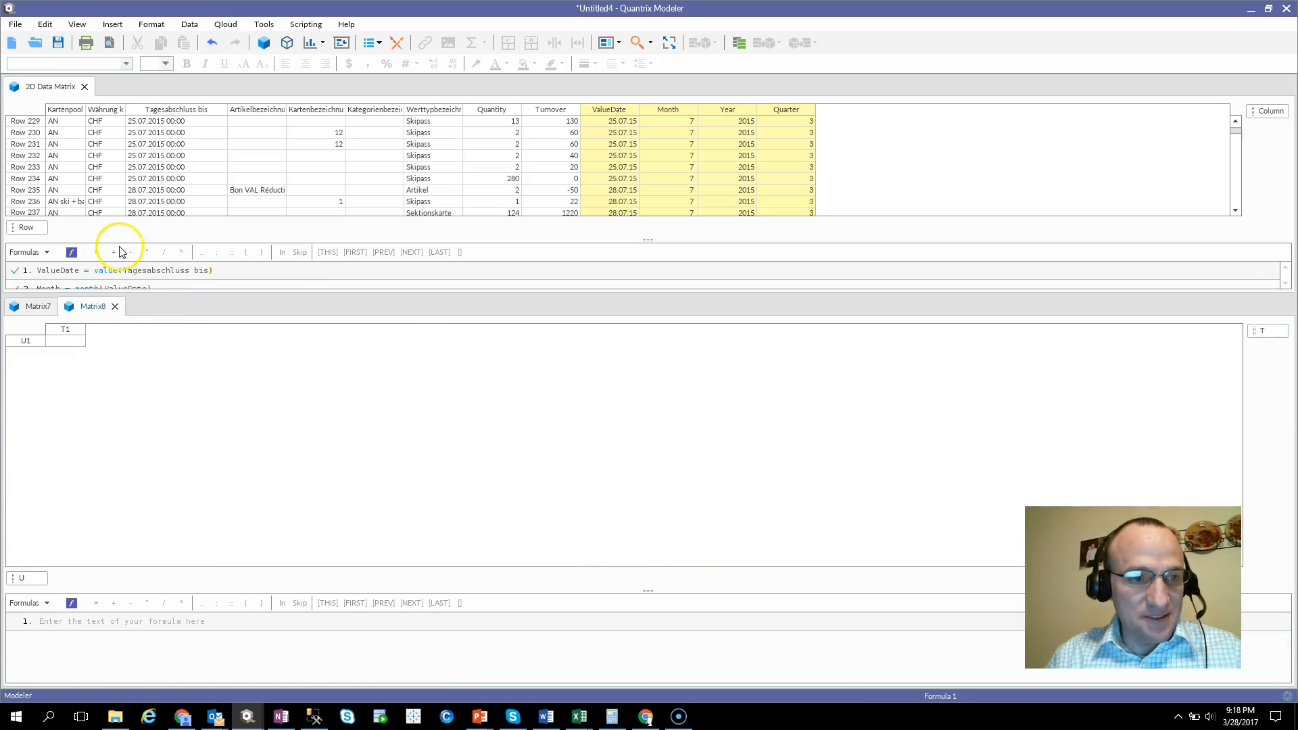
click(36, 341)
text(1)
key(Return)
key(Return)
key(Return)
Rename the new matrix's row category to Quarter.
click(35, 580)
text(Quarter)
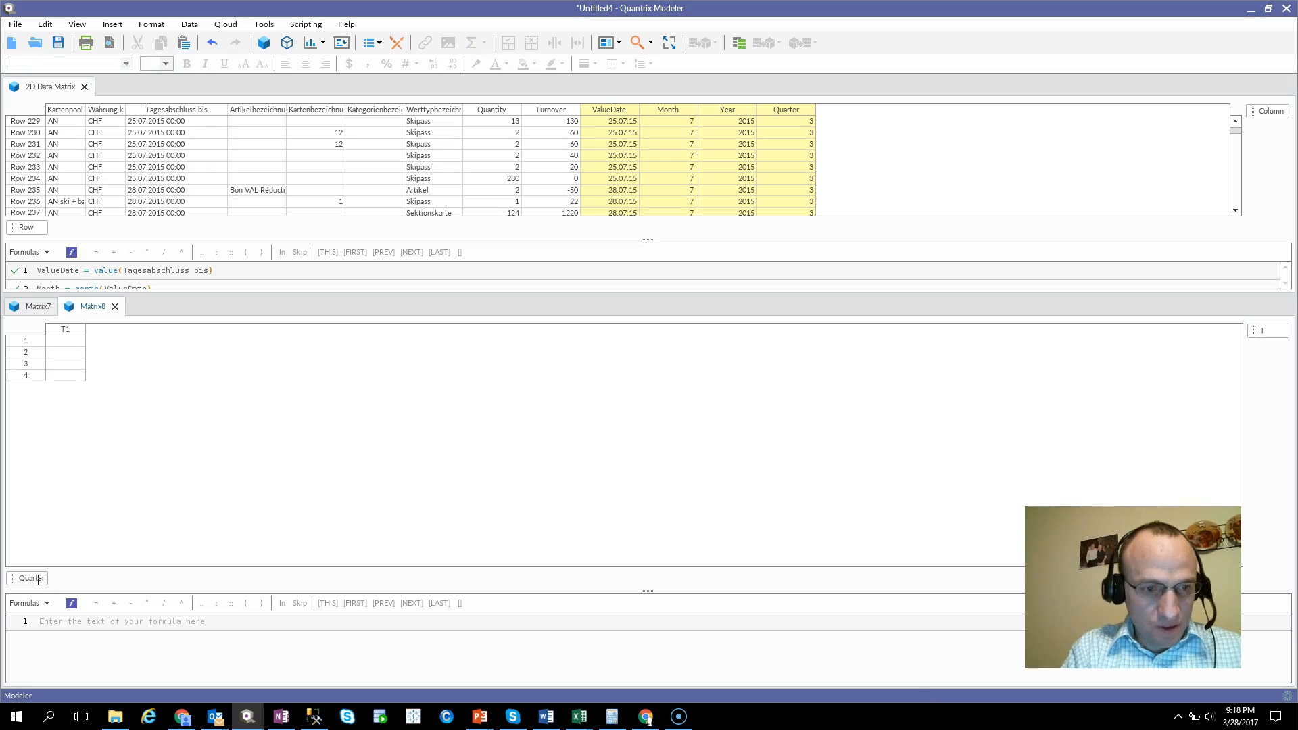
key(Return)
Dock the new matrix beside Matrix7 and link Matrix7's Metric category into its rows after Quarter.
drag(92, 305, 864, 522)
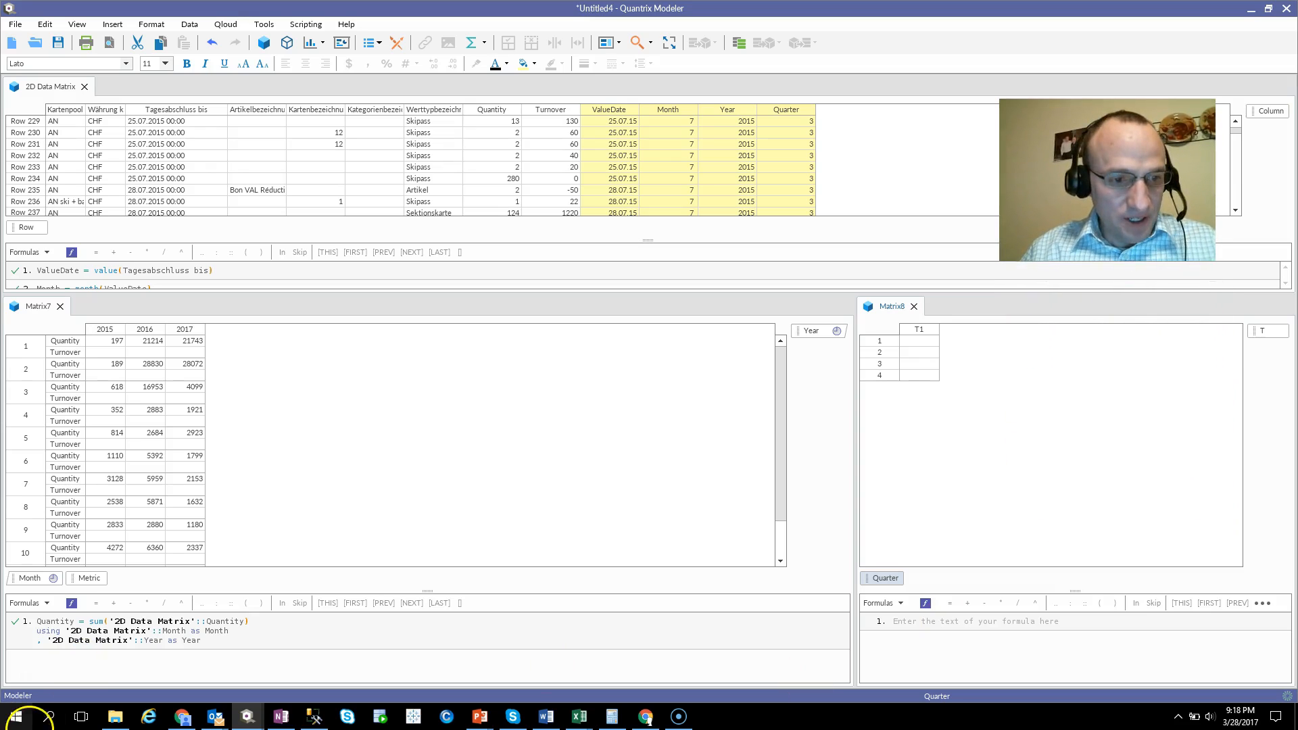
drag(102, 580, 918, 583)
Name the quarterly matrix's first column 2015 and add columns 2016 and 2017.
click(960, 330)
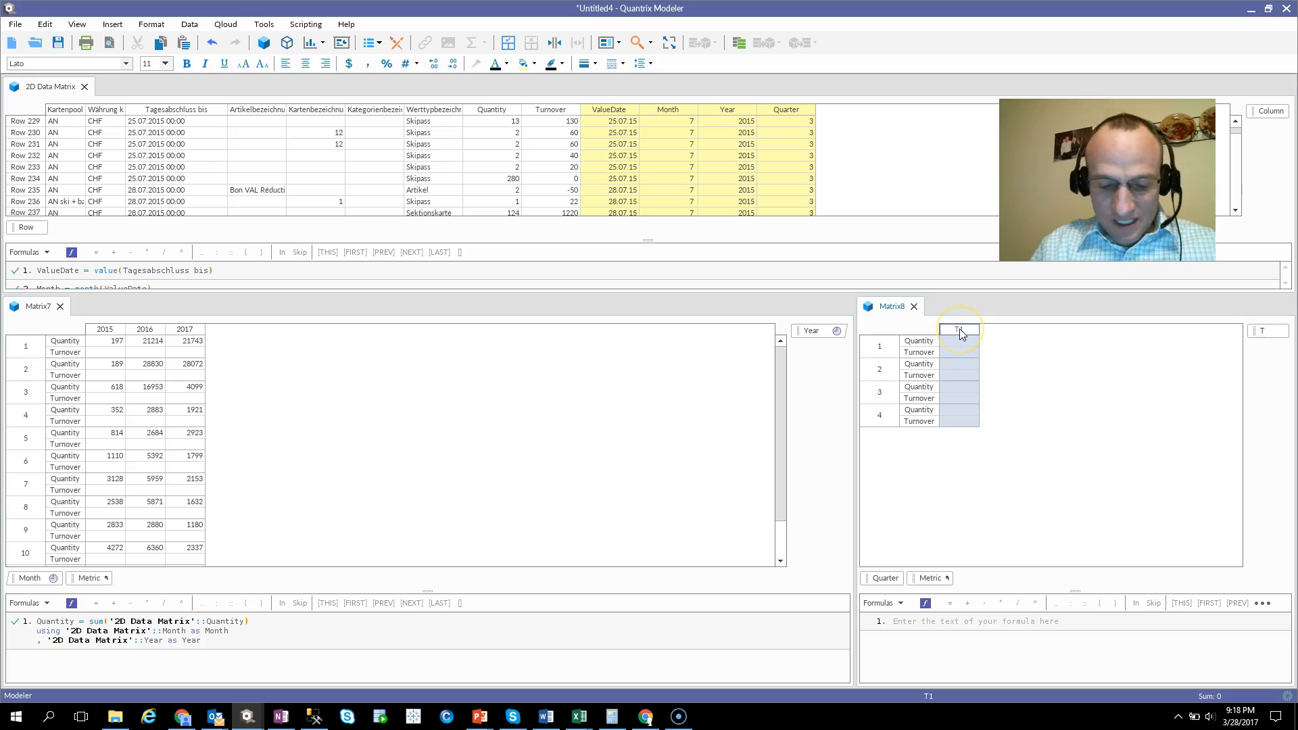
text(201)
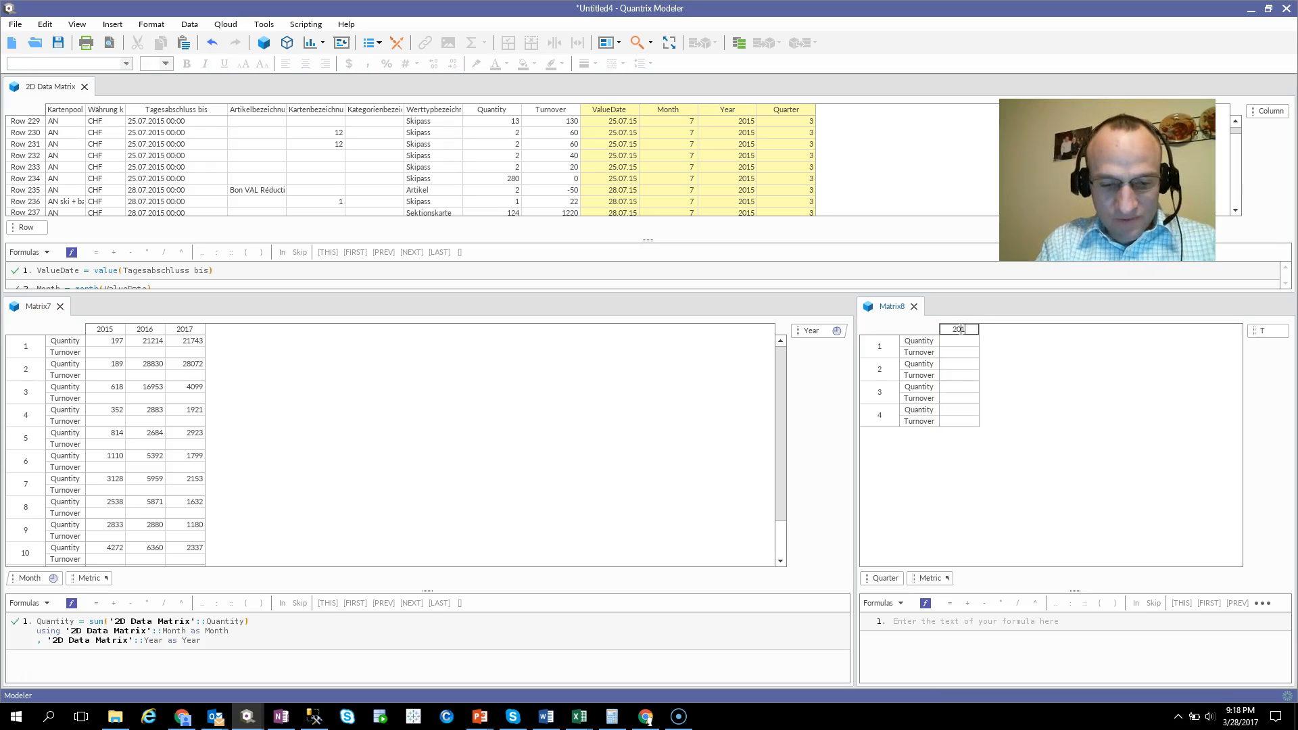
text(5)
key(Return)
key(Return)
key(Return)
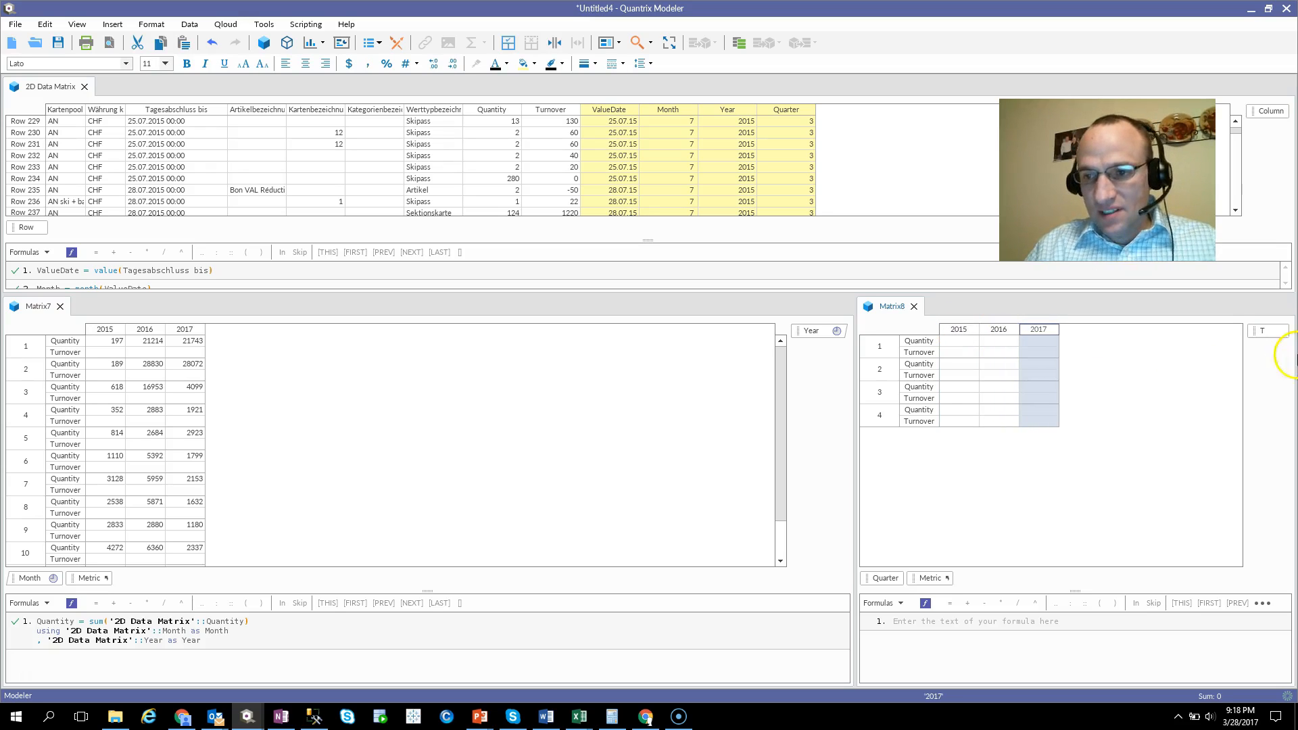
Rename the quarterly matrix's column category to Year.
click(1281, 332)
text(Year)
key(Return)
Detect a timeline in the quarterly matrix and convert its Year and Quarter categories to it.
right_click(1288, 331)
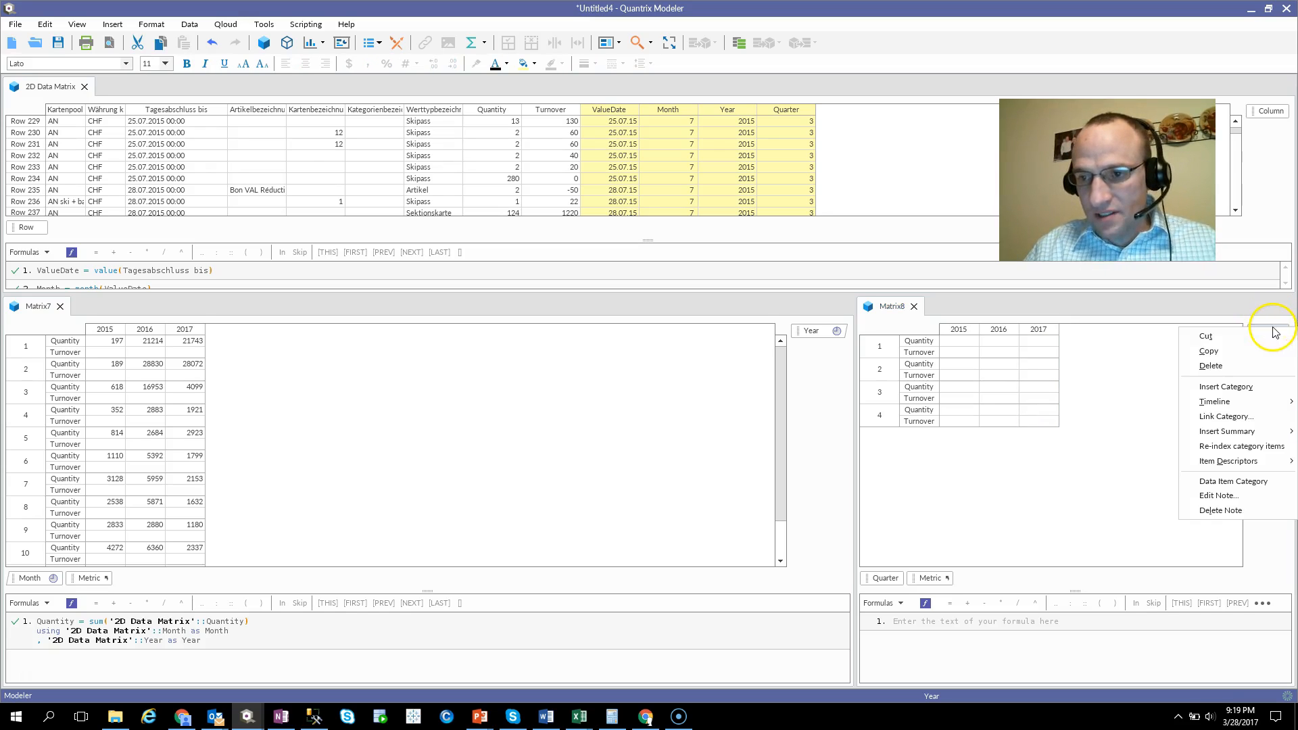
mouse_move(1226, 406)
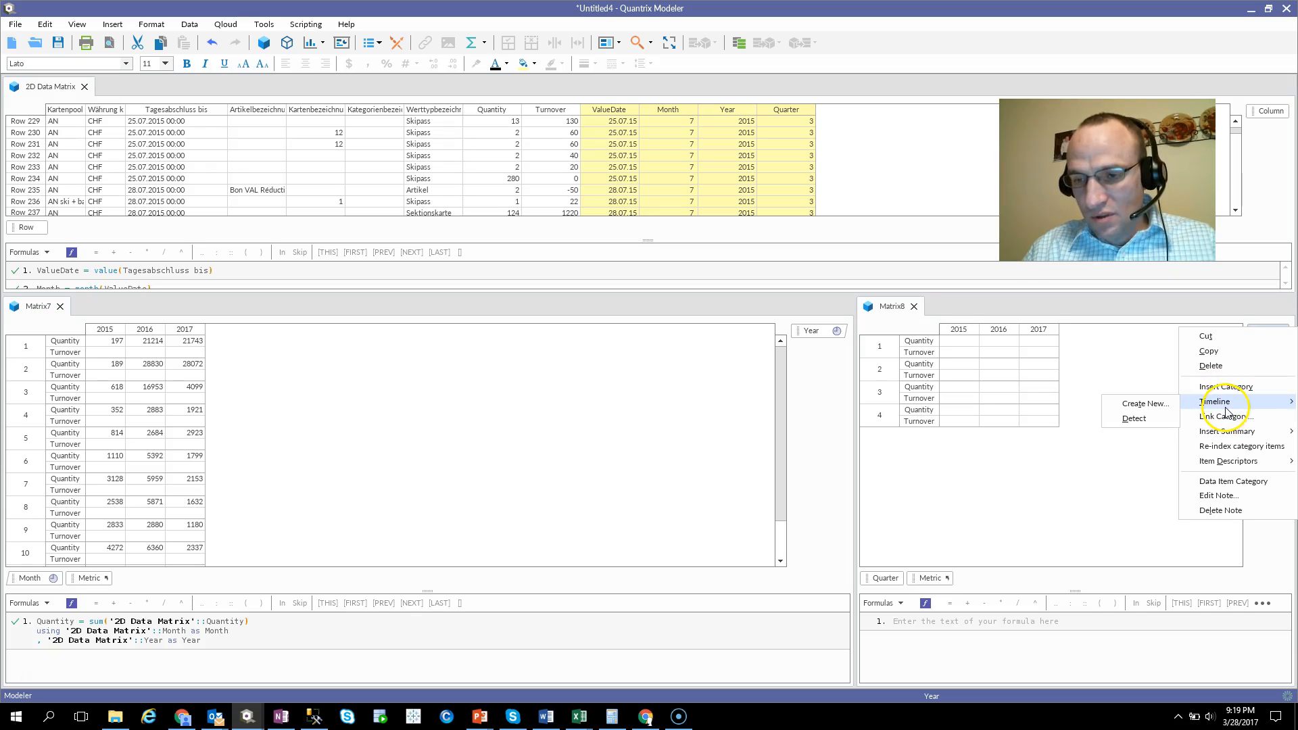
click(1145, 420)
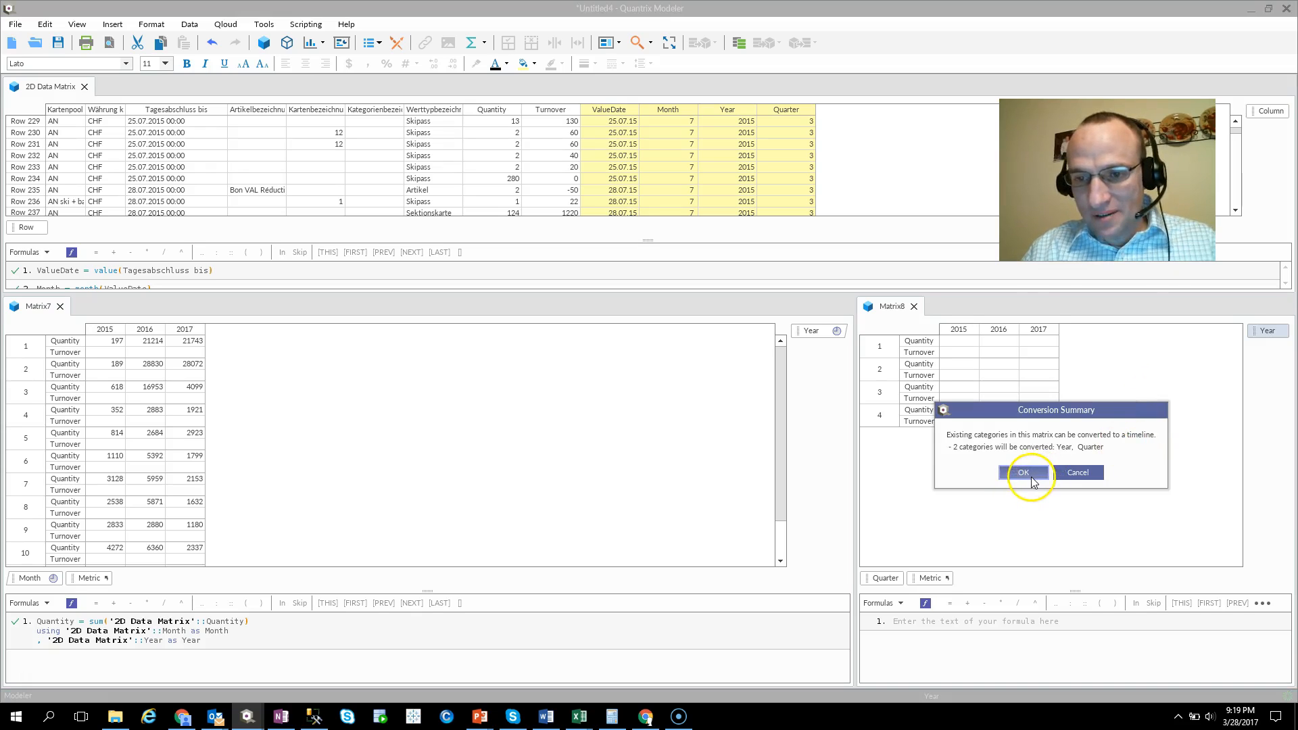
click(1025, 473)
Begin a Quantity formula in Matrix8 that sums the Quantity column of the 2D Data Matrix.
click(920, 341)
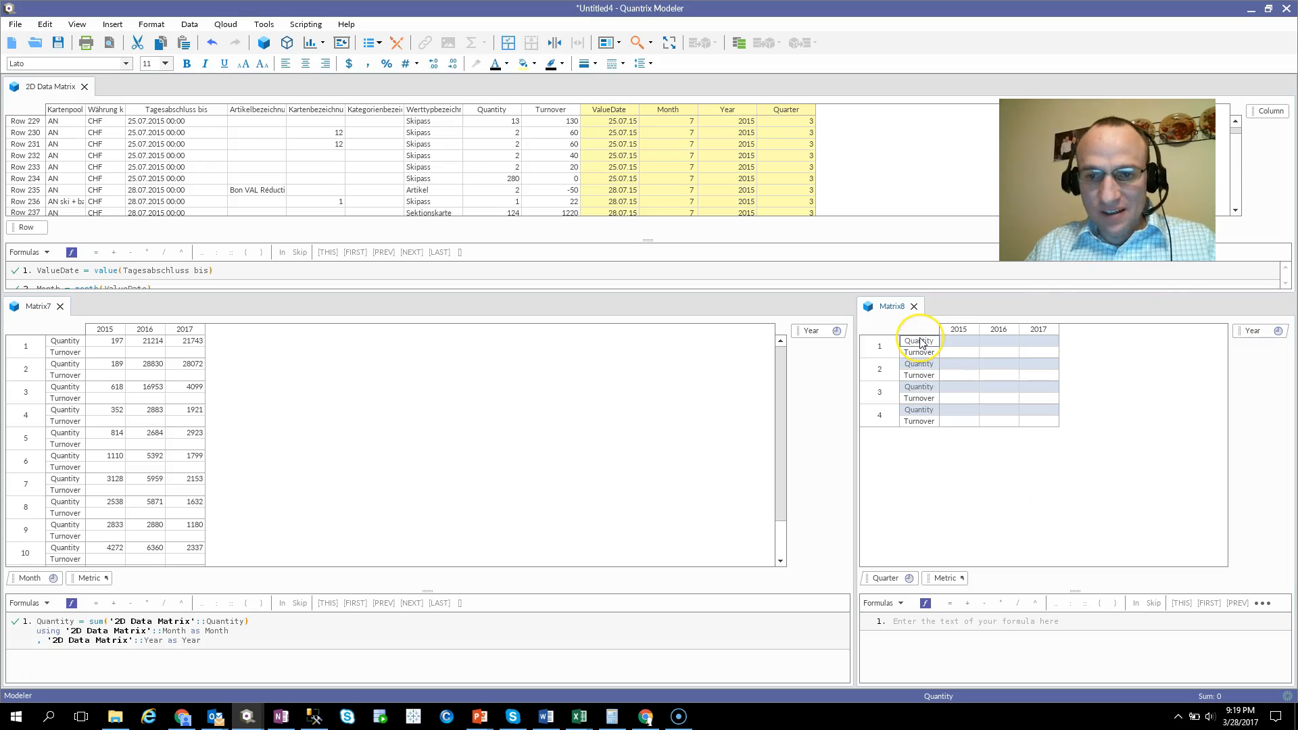
text(= sum)
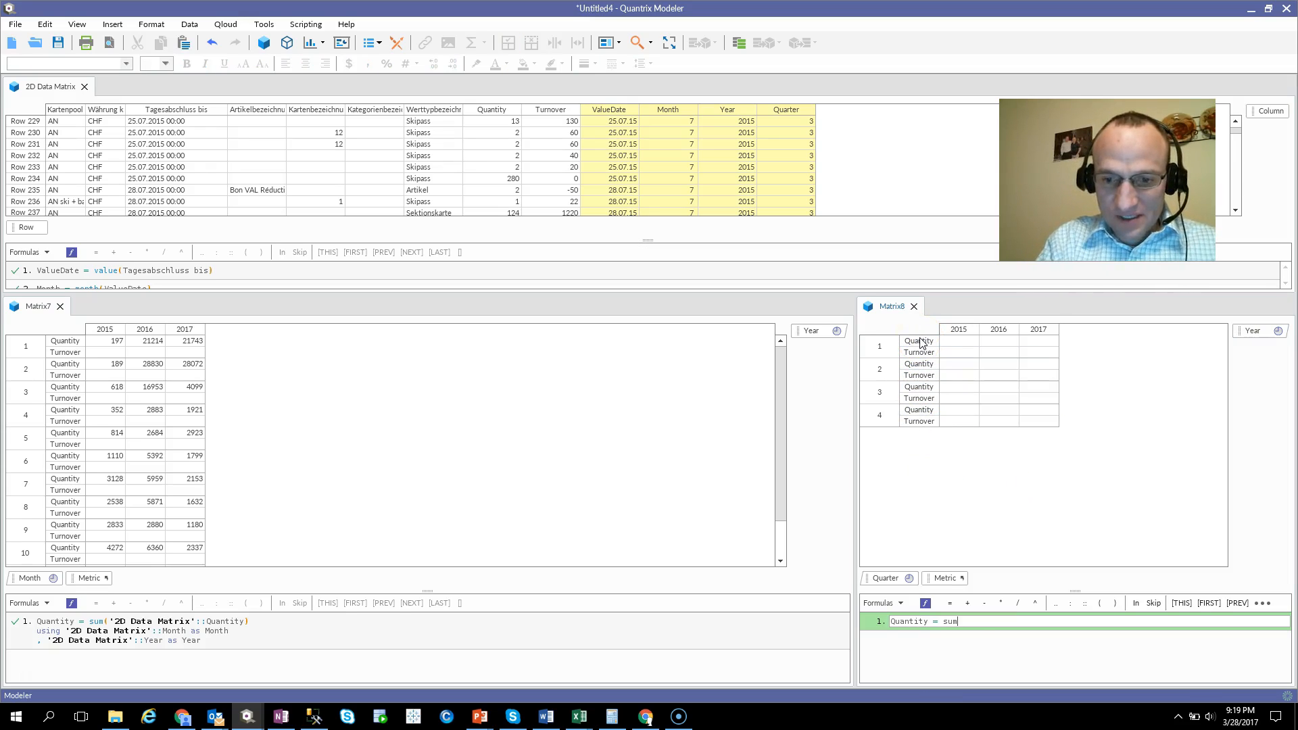
text(()
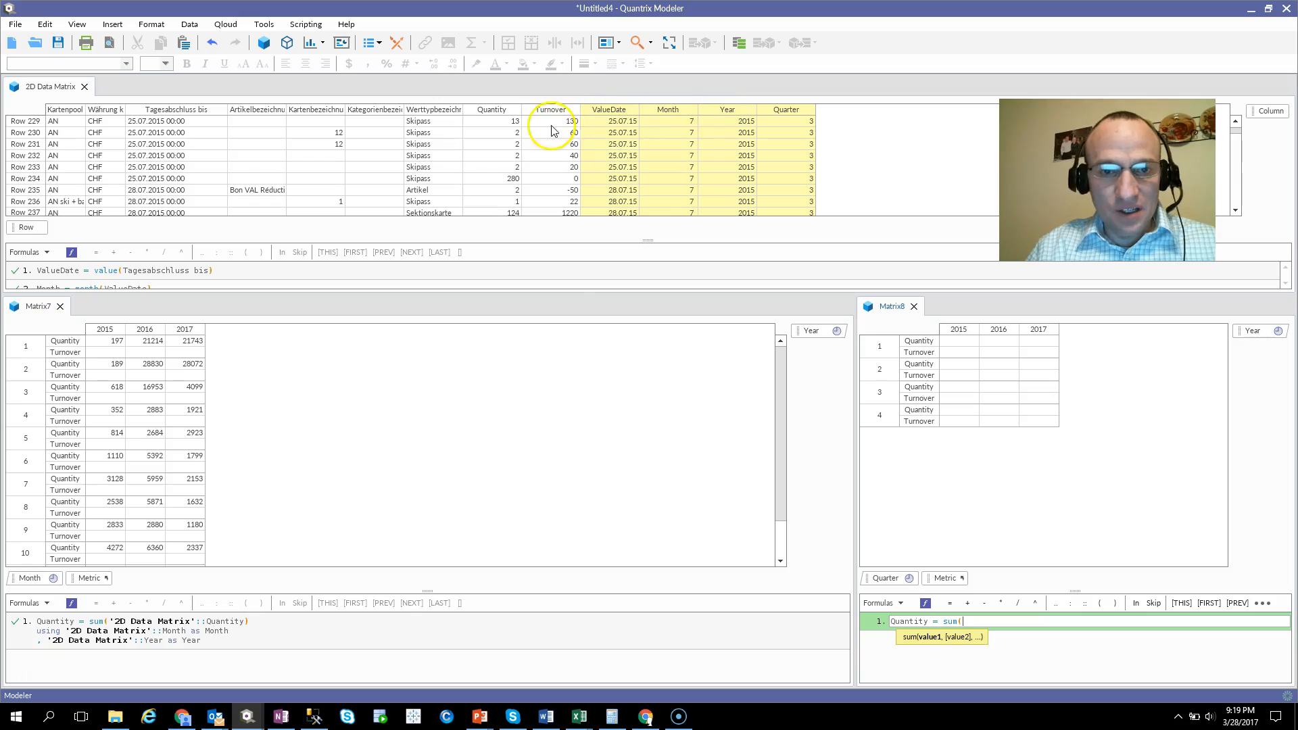
click(512, 112)
text())
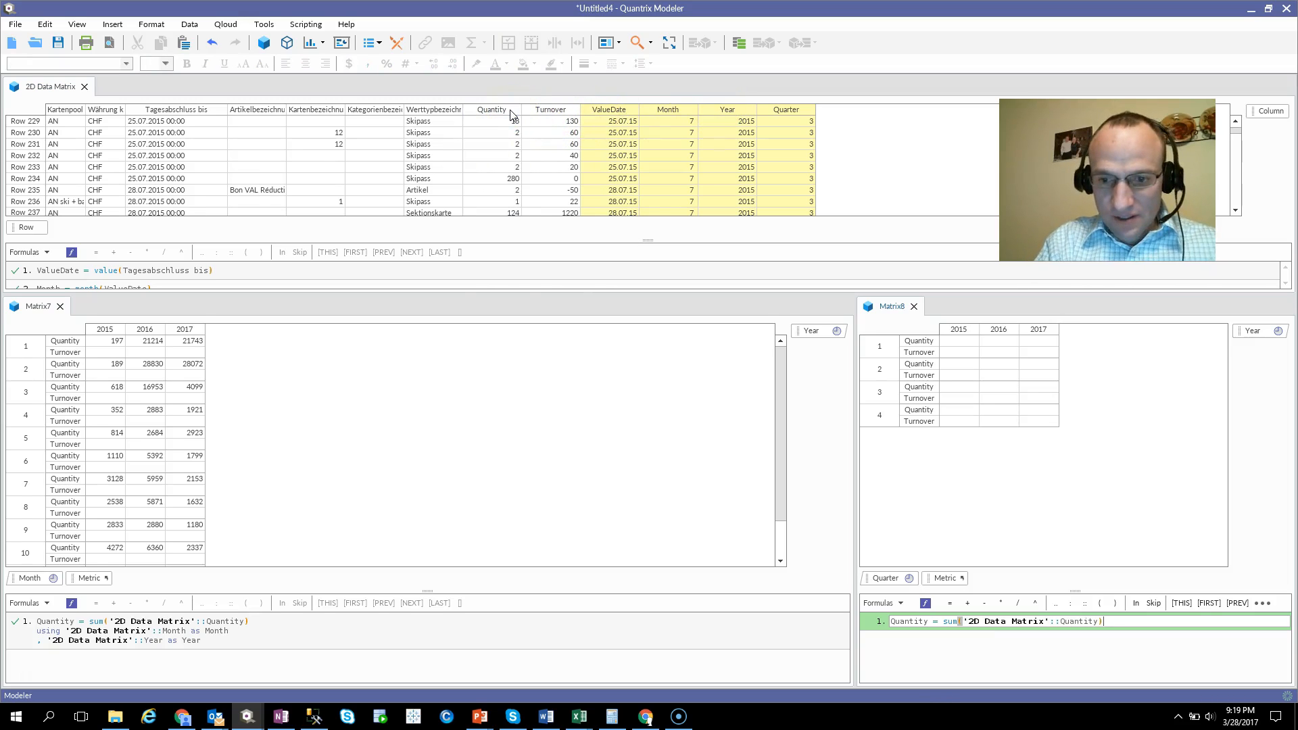
Complete Matrix8's Quantity formula with a using clause matching the 2D Data Matrix's Quarter as Quarter and Year as Year.
key(Return)
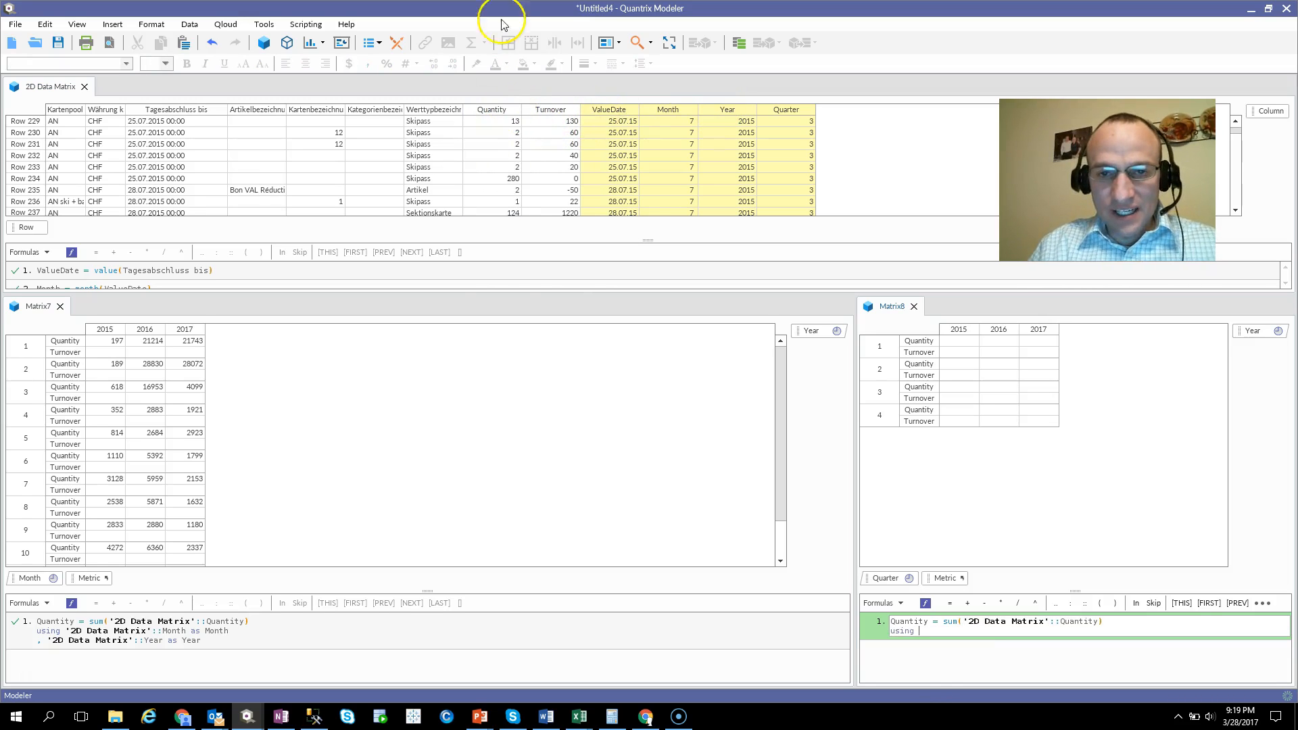
click(785, 109)
text(as)
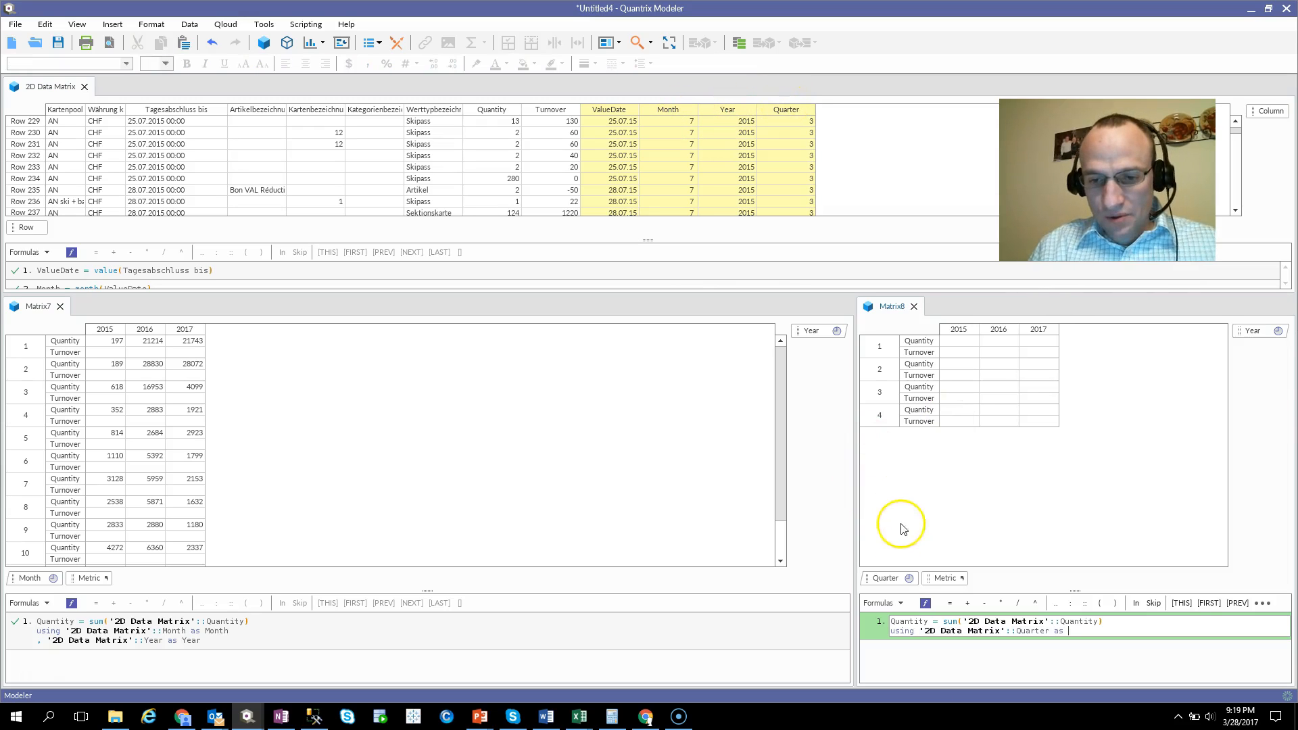
click(887, 579)
key(Return)
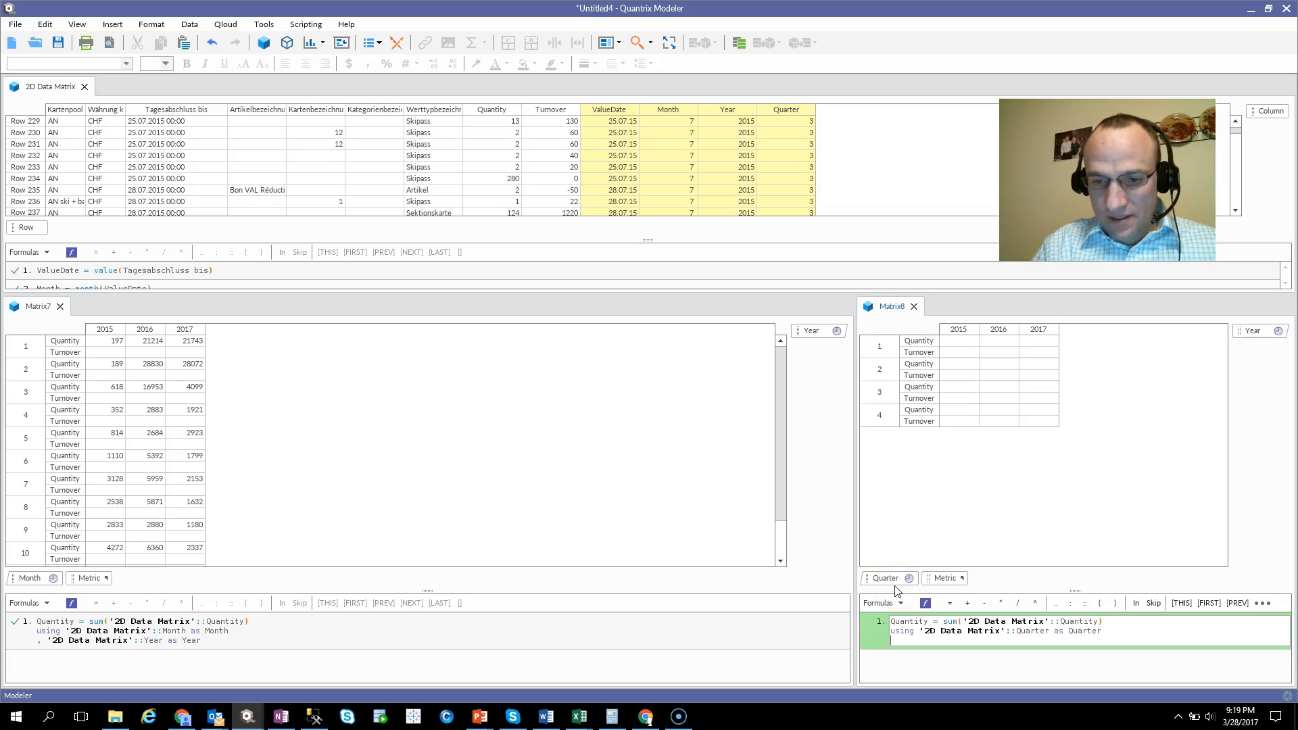
text(,)
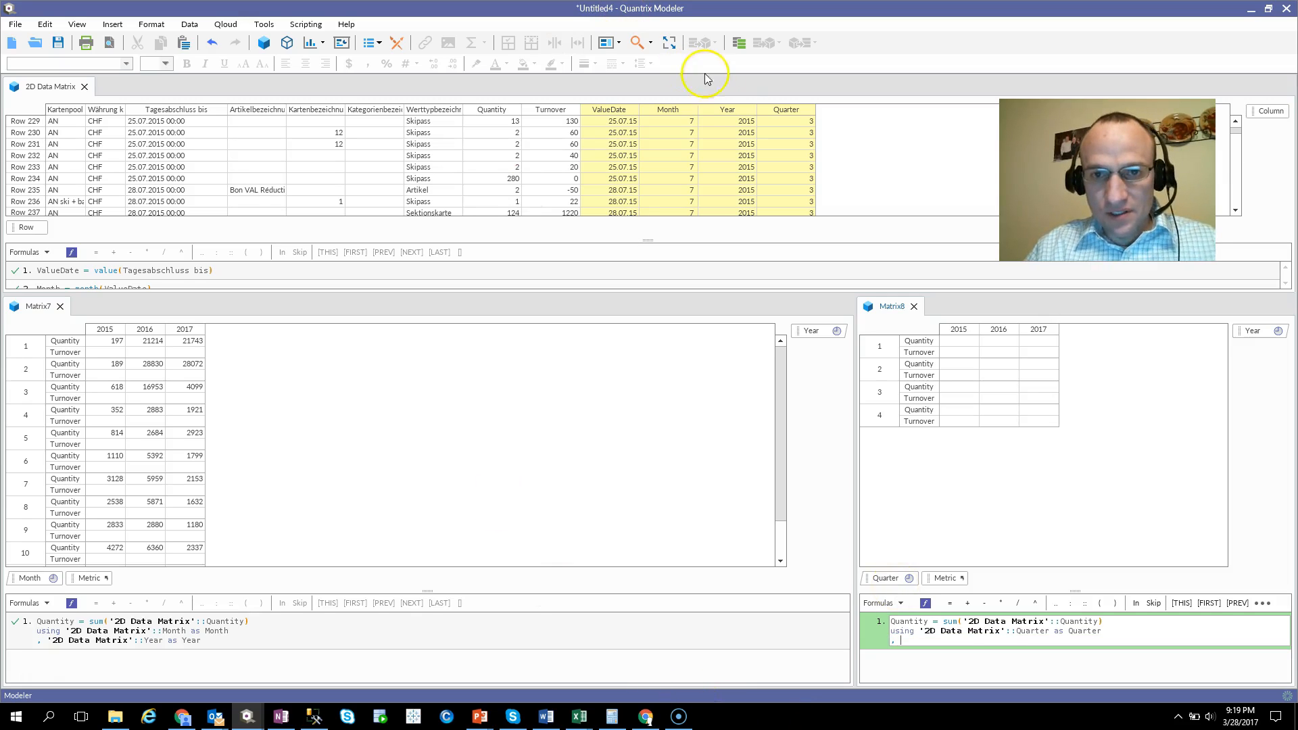
click(739, 109)
text(ata Matrix'::Year as Year)
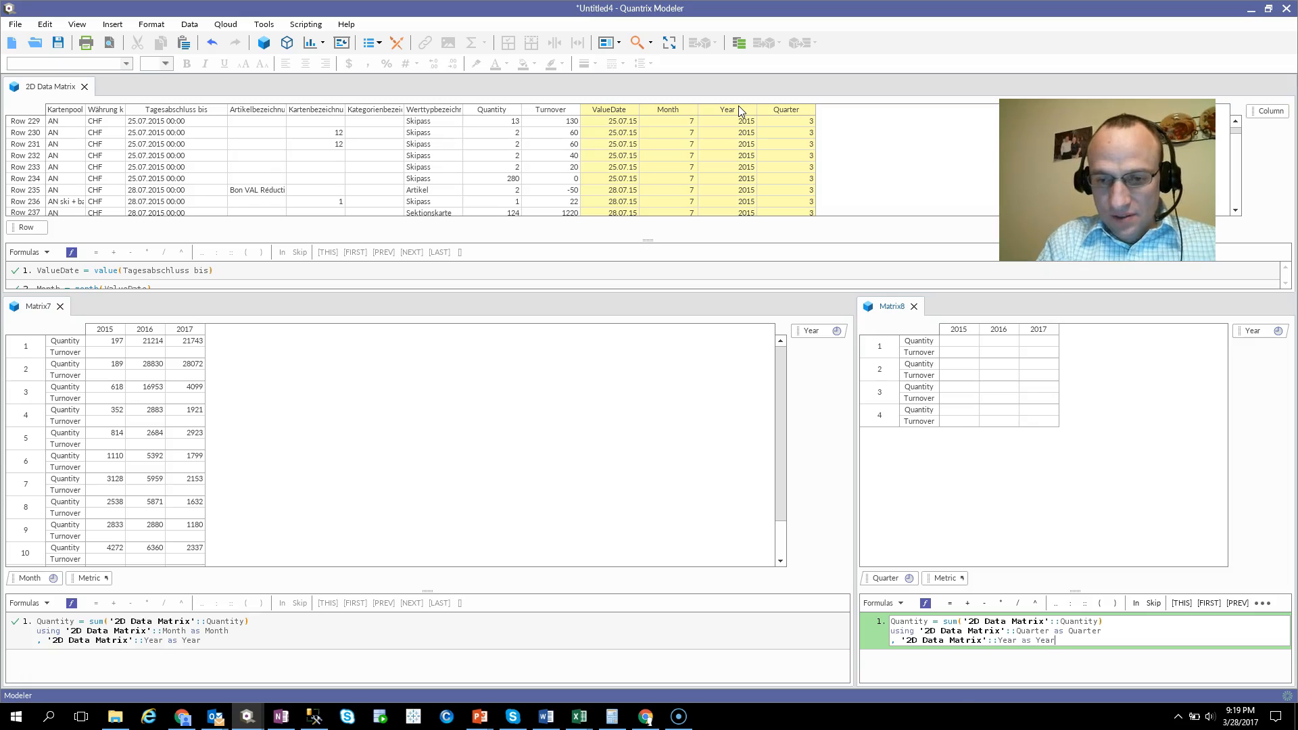
key(Return)
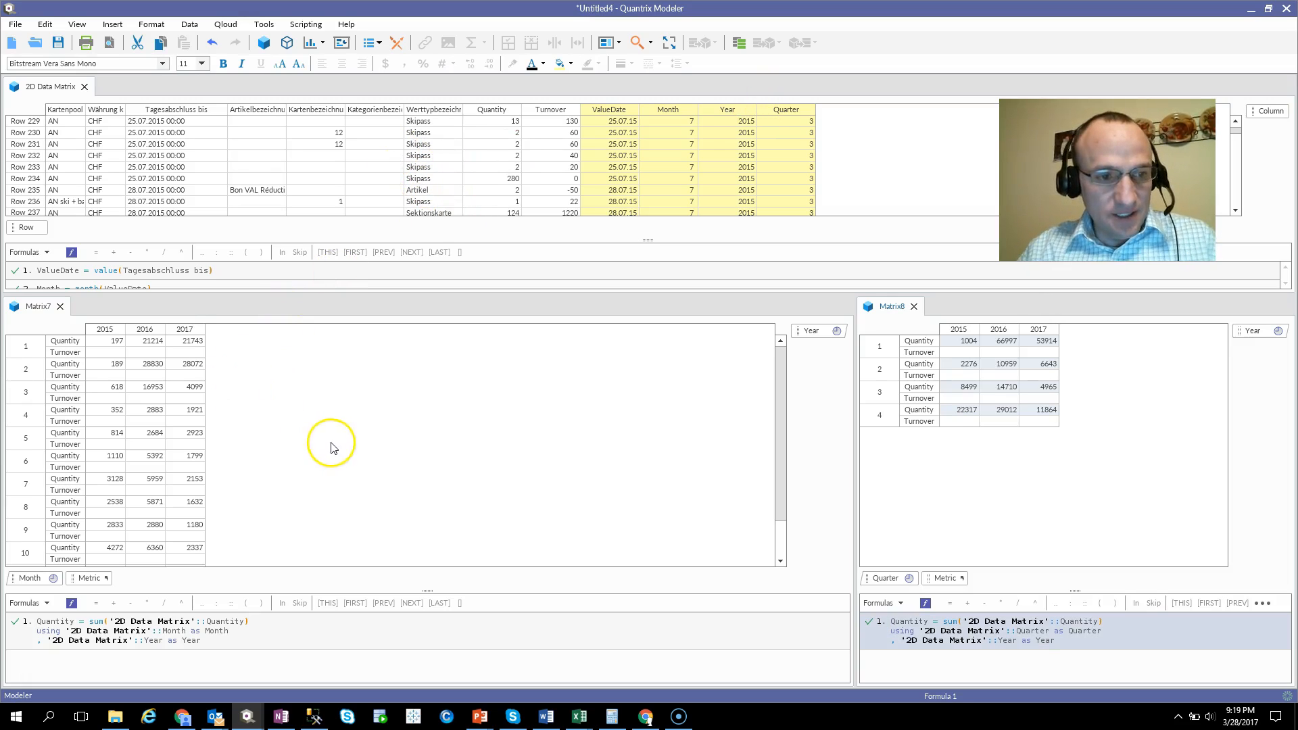
Compare the sum of Matrix7's Quantity for months 1 to 3 of 2015 with Matrix8's first quarter, and switch to the PowerPoint contact slide.
drag(118, 396, 103, 340)
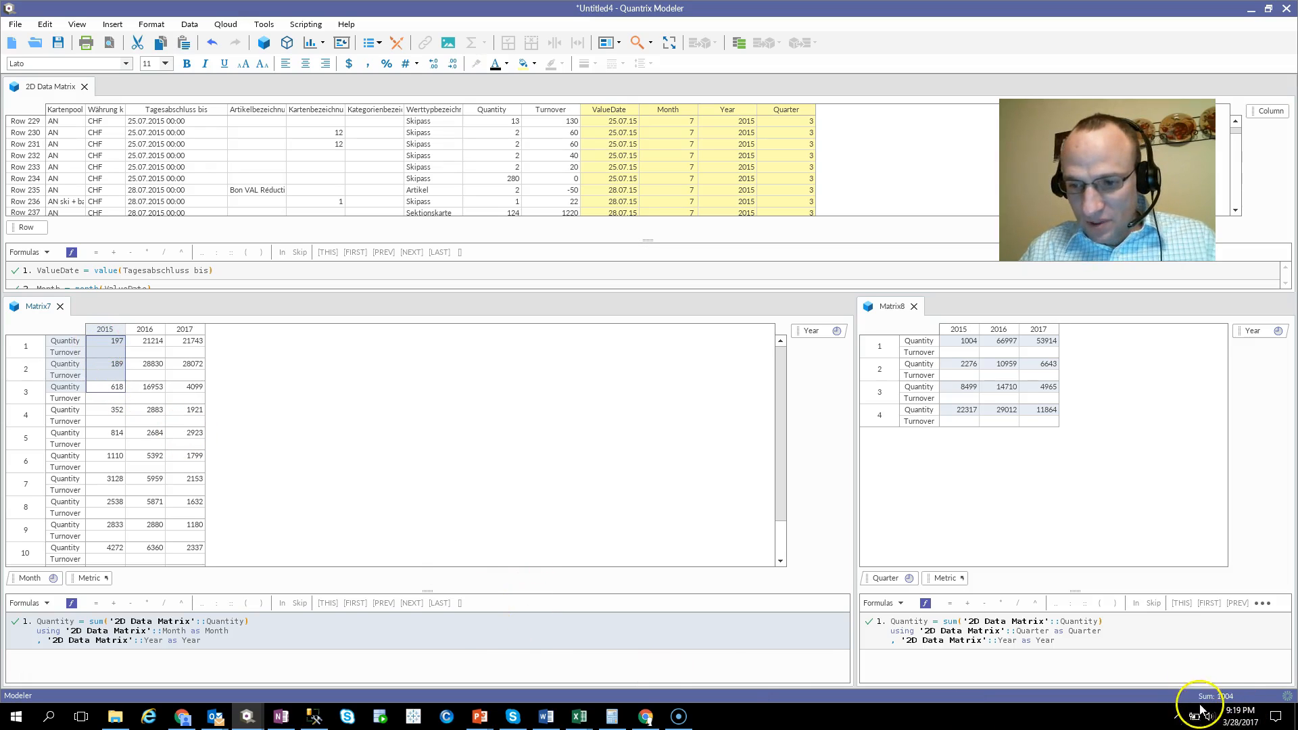
click(968, 343)
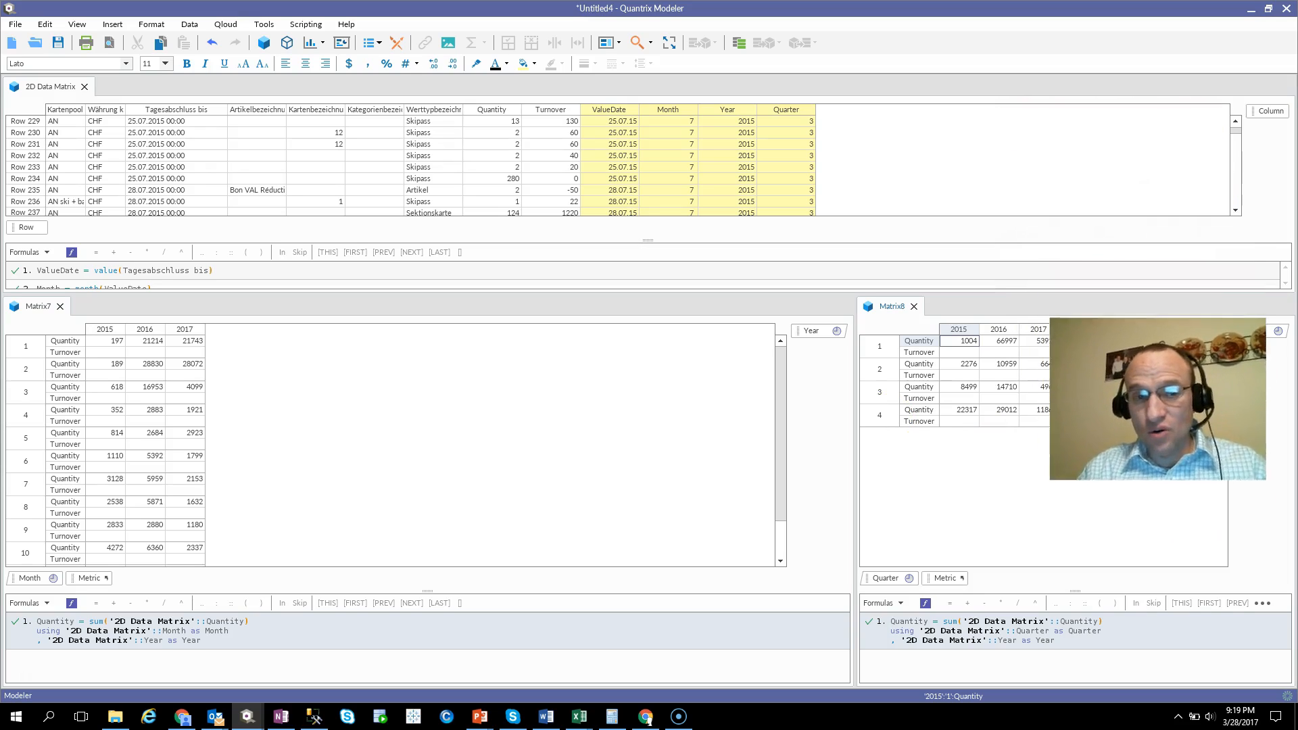
key(alt+Tab)
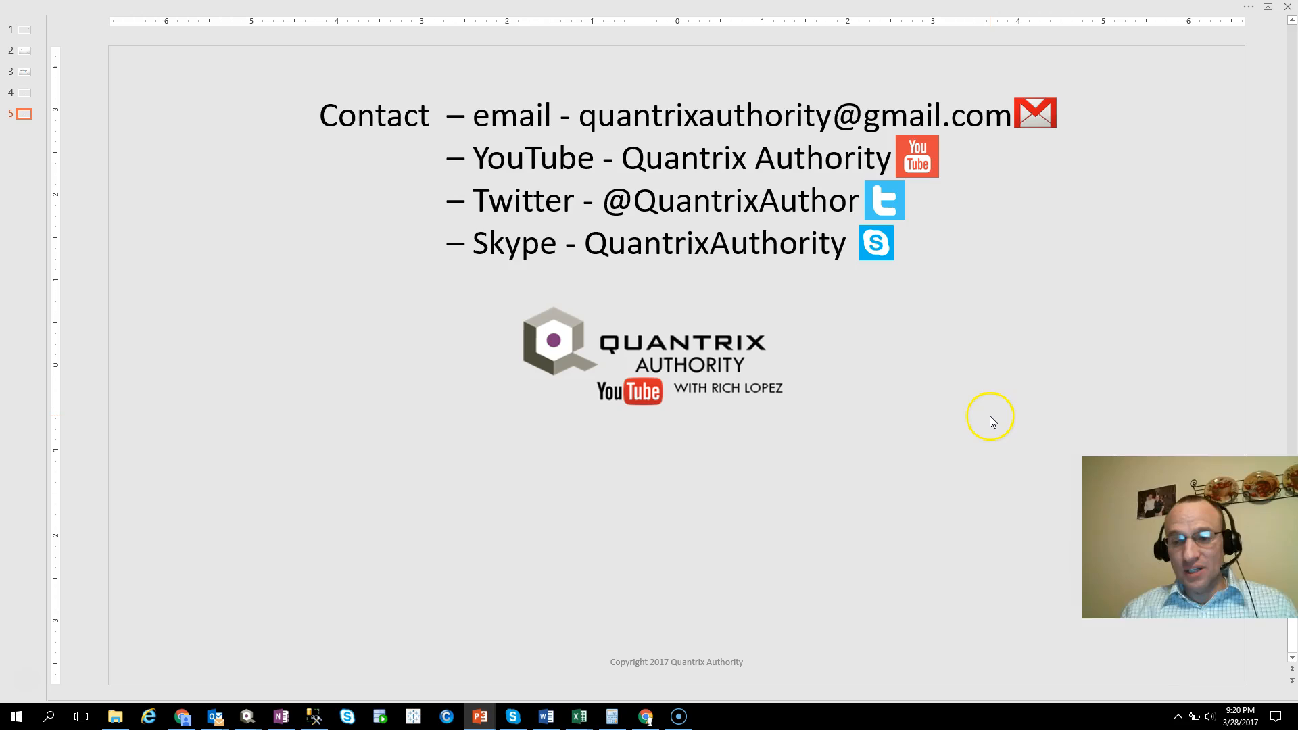